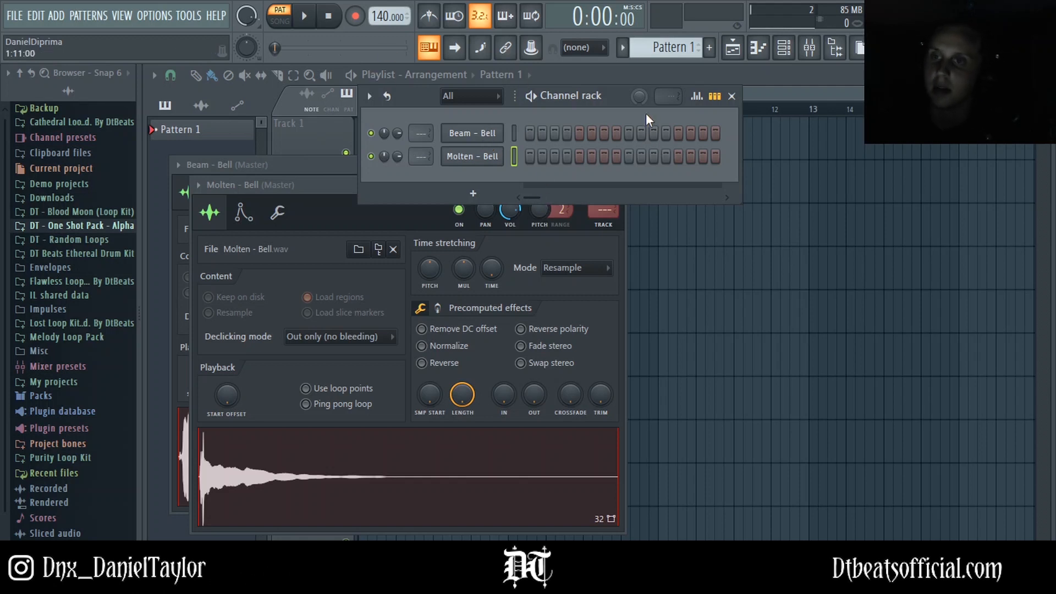
Step: Browse the DT - One Shot Pack - Alpha folder's bell samples in the browser
{"action": "mouse_move", "coordinate": [622, 98]}
{"action": "left_mouse_down"}
{"action": "mouse_move", "coordinate": [629, 117]}
{"action": "mouse_move", "coordinate": [623, 100]}
{"action": "left_mouse_up"}
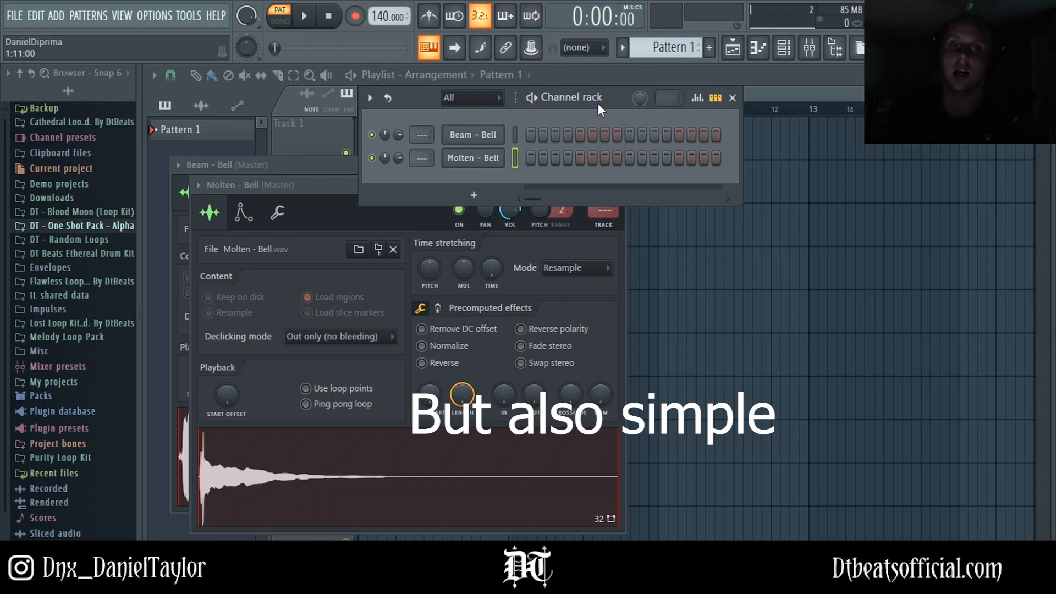
{"action": "left_click", "coordinate": [95, 228]}
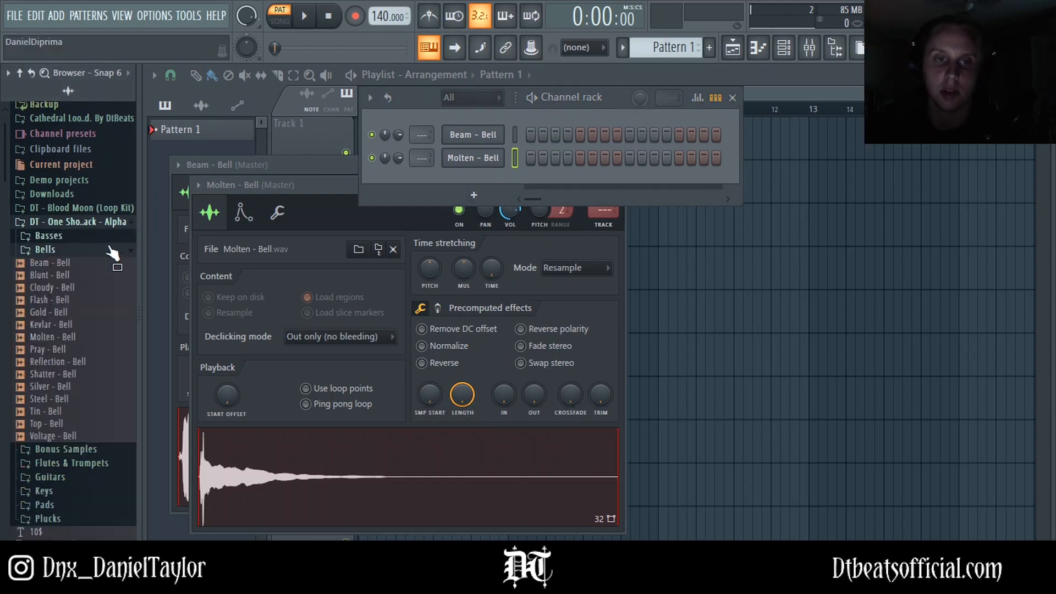
{"action": "left_click", "coordinate": [103, 225]}
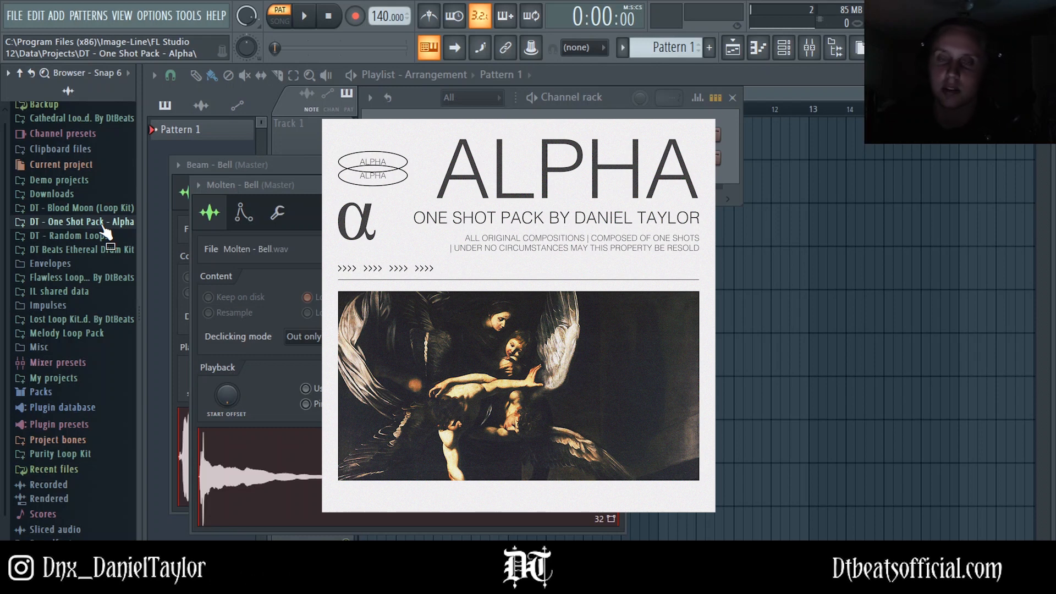
{"action": "mouse_move", "coordinate": [615, 95]}
{"action": "left_mouse_down"}
{"action": "mouse_move", "coordinate": [639, 114]}
{"action": "mouse_move", "coordinate": [616, 114]}
{"action": "left_mouse_up"}
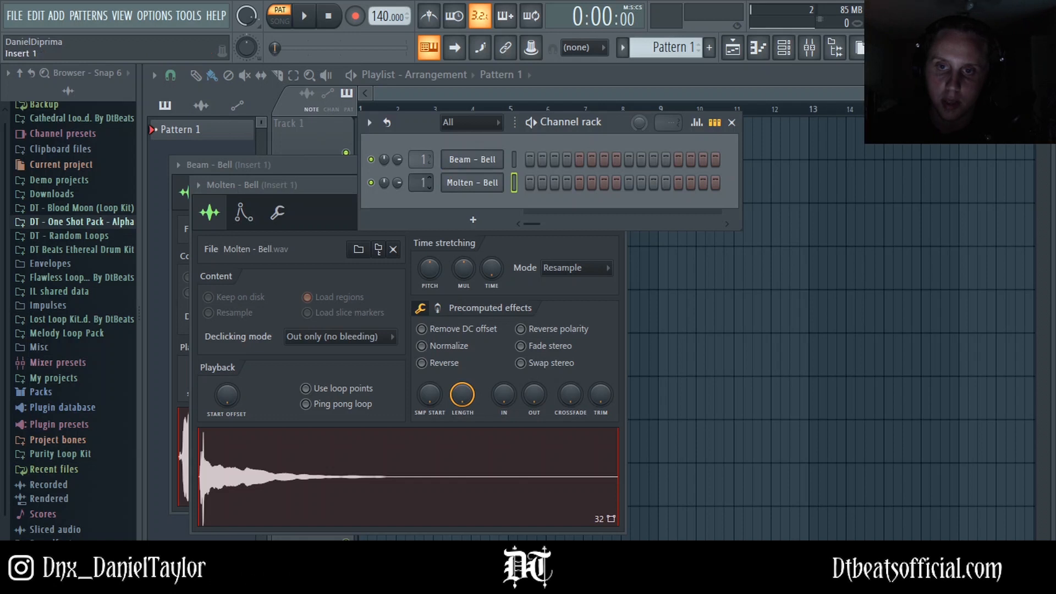
Step: Adjust the Beam - Bell sampler's volume envelope attack, hold and release knobs
{"action": "left_click", "coordinate": [472, 161]}
{"action": "left_click_drag", "start_coordinate": [352, 166], "coordinate": [453, 101]}
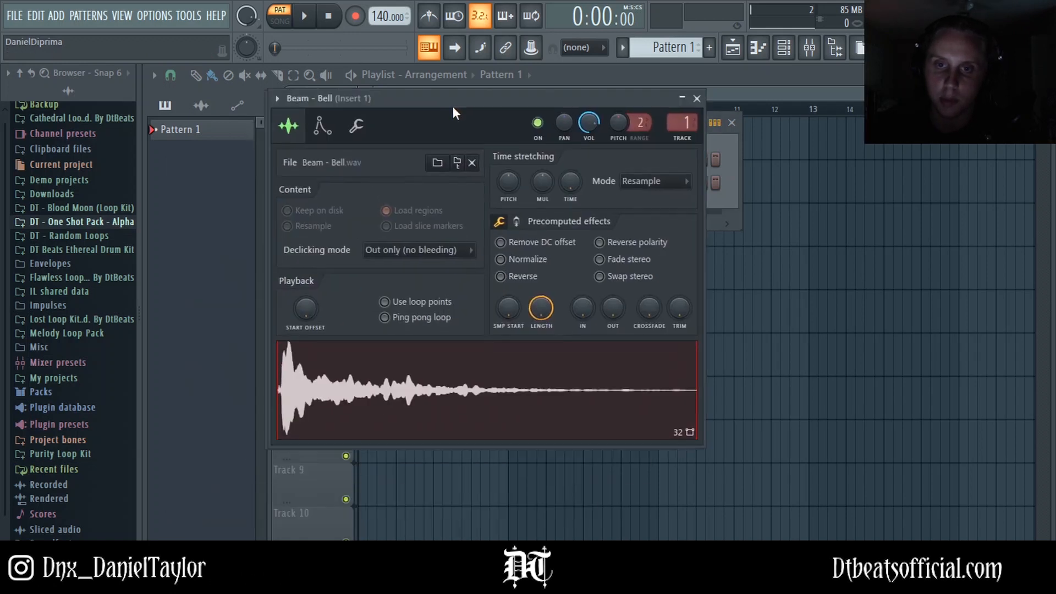
{"action": "left_click", "coordinate": [323, 125]}
{"action": "left_click_drag", "start_coordinate": [316, 272], "coordinate": [316, 306]}
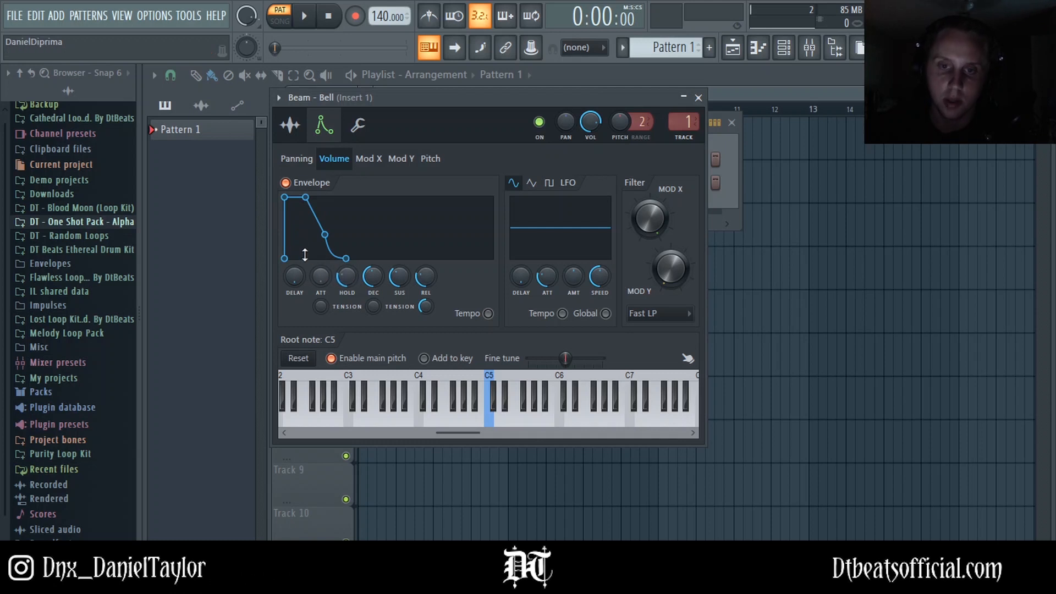
{"action": "left_click_drag", "start_coordinate": [347, 276], "coordinate": [346, 264]}
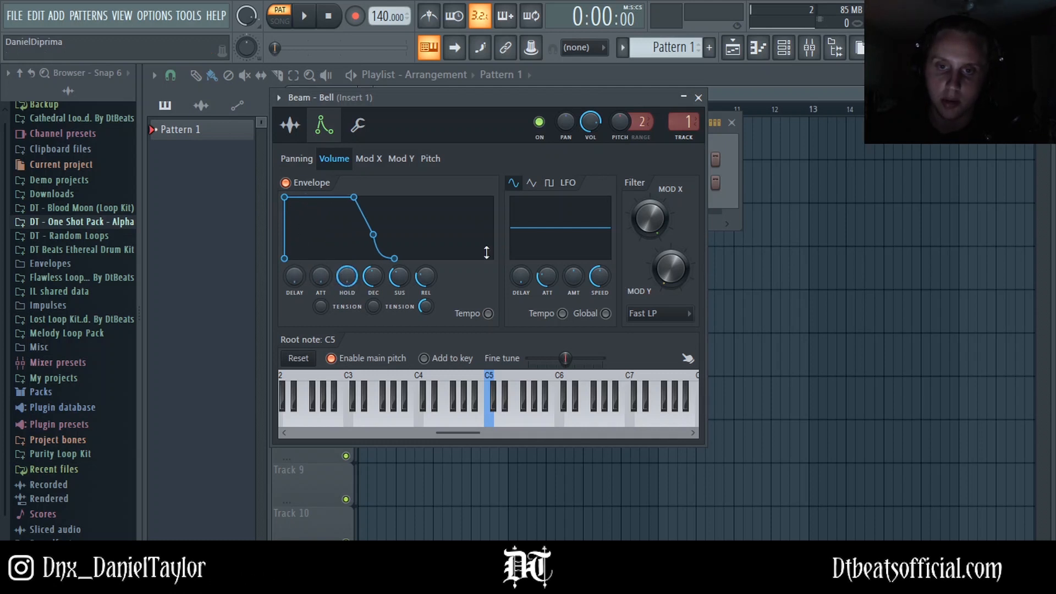
{"action": "left_click_drag", "start_coordinate": [427, 279], "coordinate": [427, 271]}
Step: Open the Molten - Bell sampler's envelope settings and adjust its volume envelope knob
{"action": "left_click_drag", "start_coordinate": [483, 100], "coordinate": [493, 226]}
{"action": "left_click", "coordinate": [467, 184]}
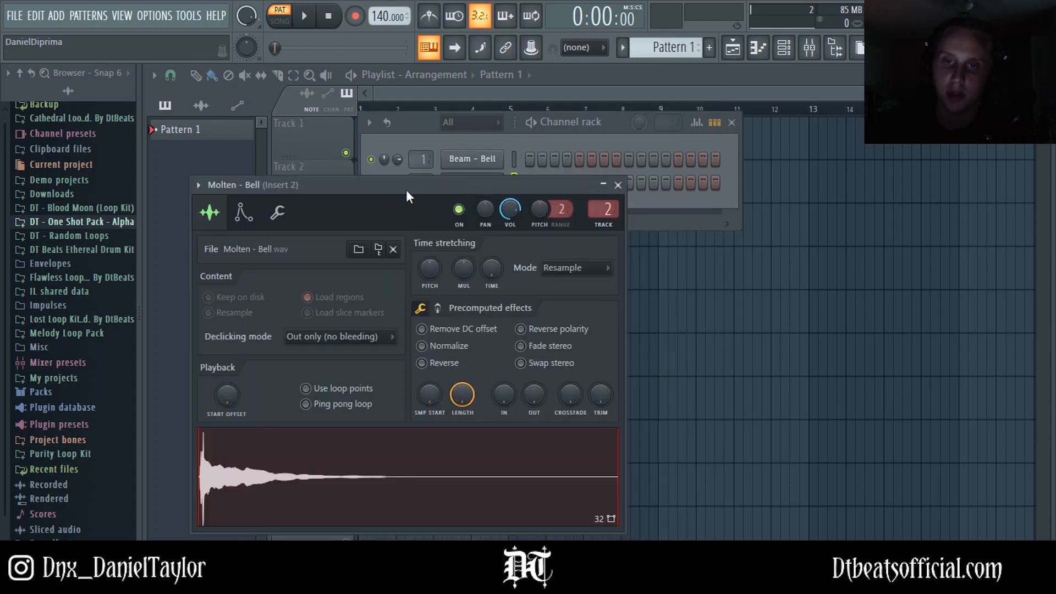
{"action": "left_click_drag", "start_coordinate": [406, 189], "coordinate": [519, 175]}
{"action": "left_click", "coordinate": [358, 196]}
{"action": "left_click_drag", "start_coordinate": [355, 349], "coordinate": [379, 335]}
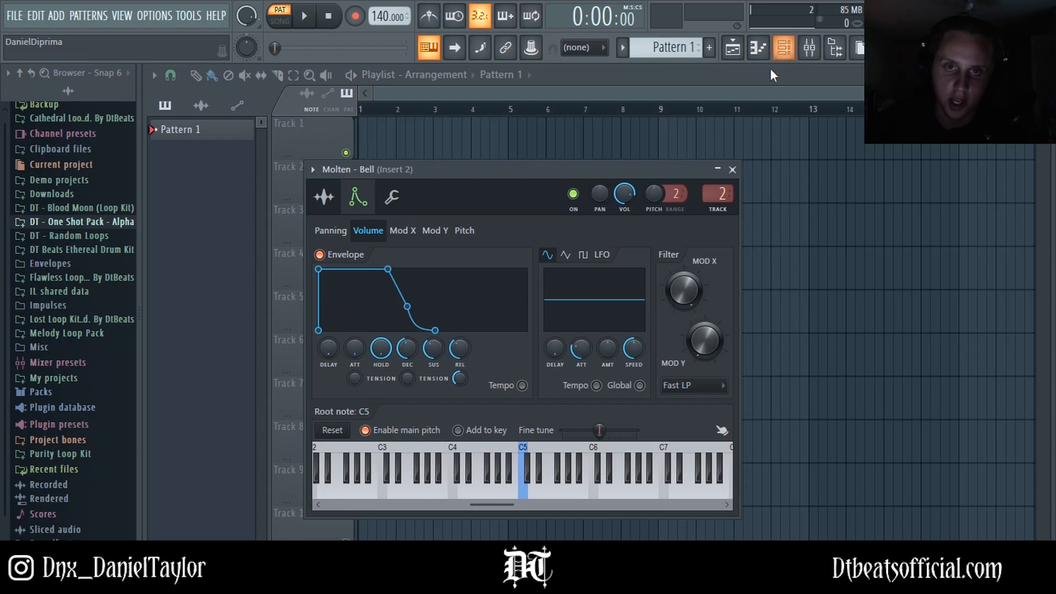
Step: Open the Molten - Bell channel in the piano roll
{"action": "left_click", "coordinate": [523, 151]}
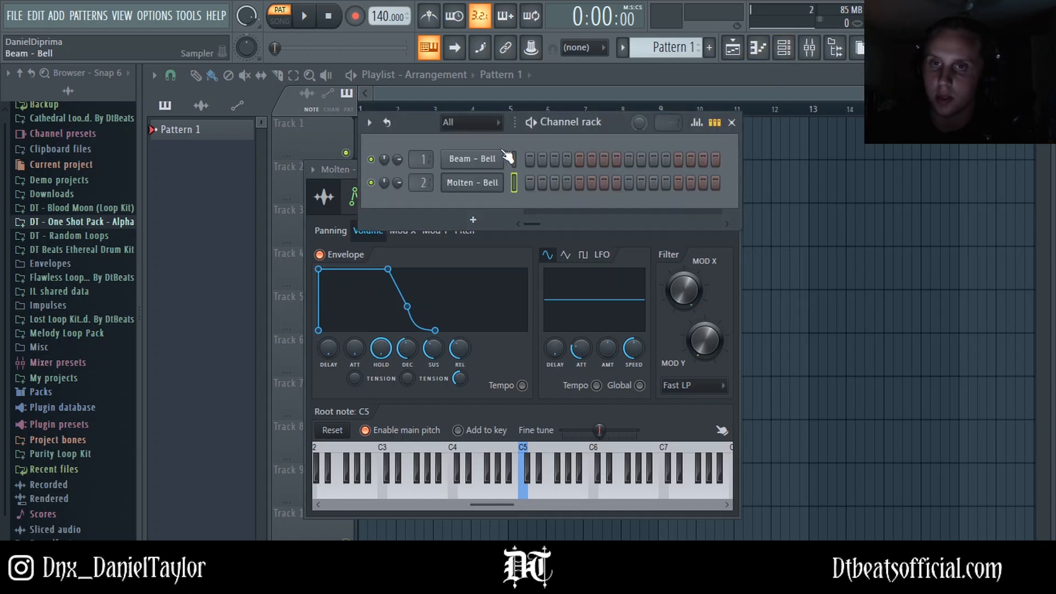
{"action": "right_click", "coordinate": [492, 182]}
{"action": "left_click", "coordinate": [522, 178]}
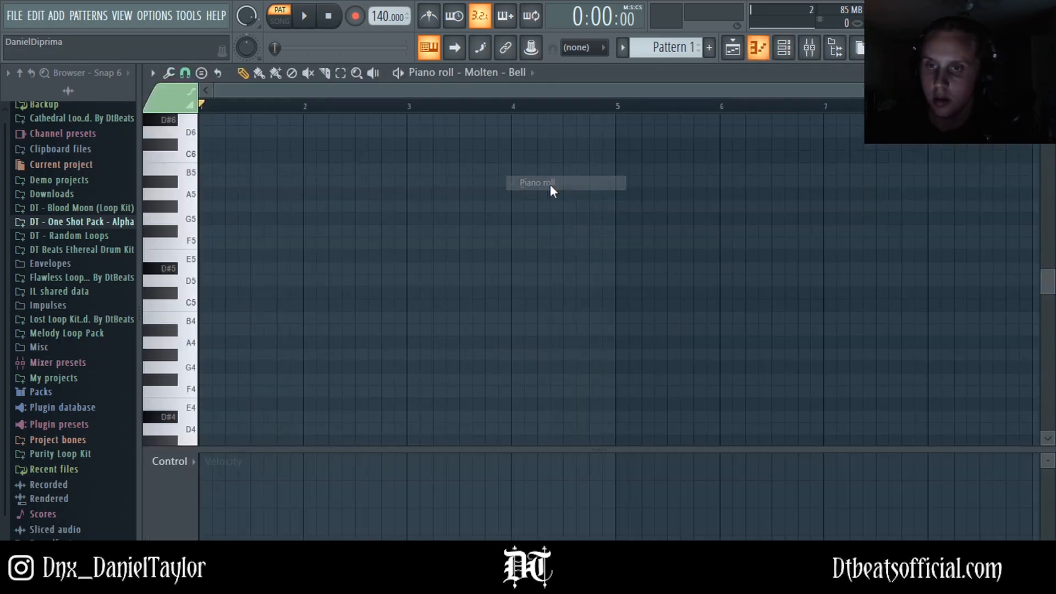
Step: Adjust the piano roll's scale highlighting setting under the helpers options
{"action": "left_click", "coordinate": [153, 72]}
{"action": "mouse_move", "coordinate": [196, 164]}
{"action": "mouse_move", "coordinate": [305, 177]}
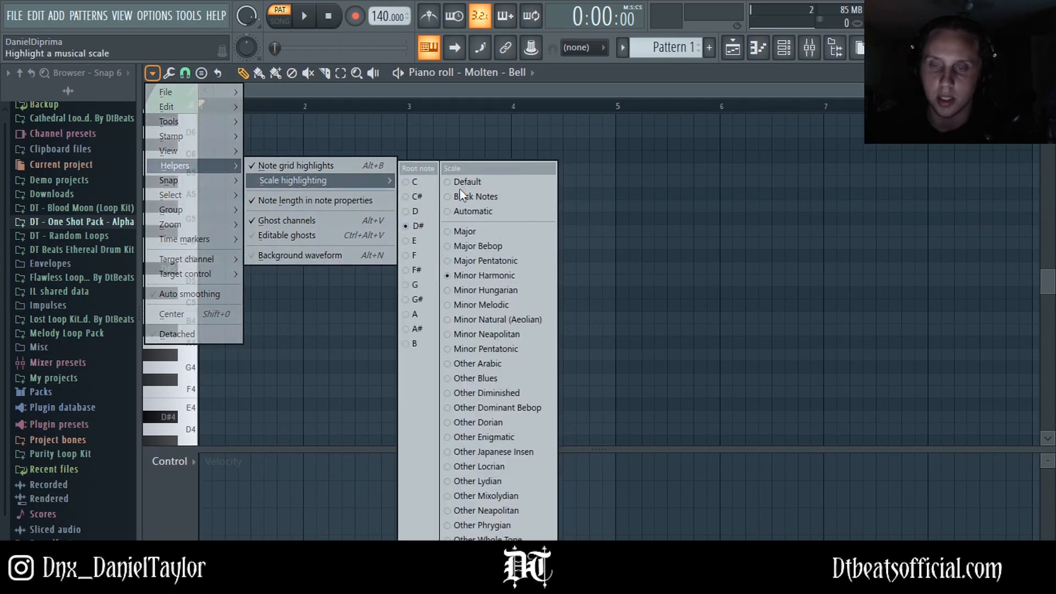
{"action": "left_click", "coordinate": [494, 86]}
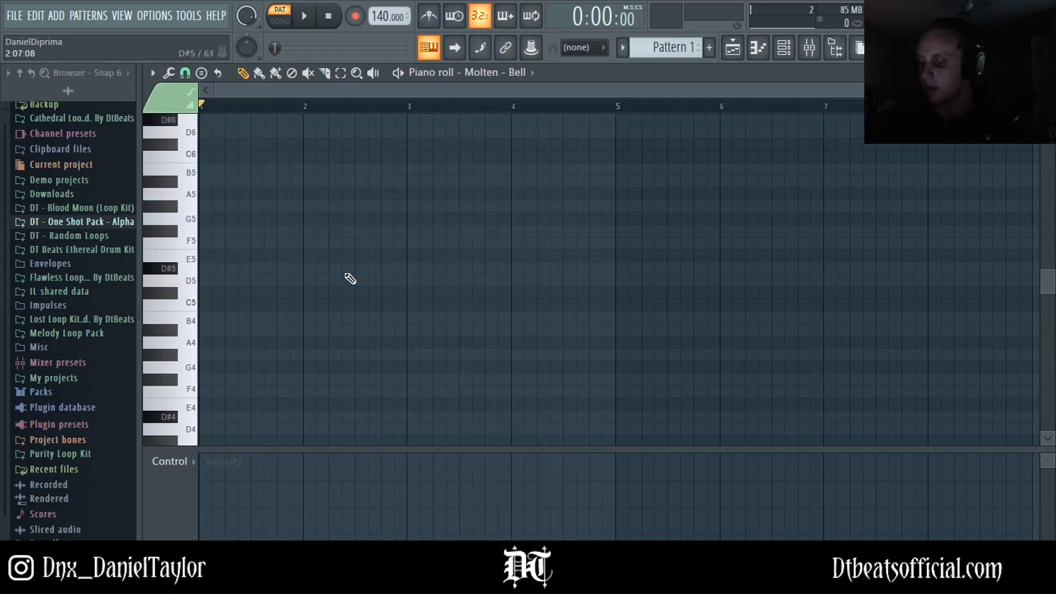
Step: Place a D#4 note at the start of the first bar and stretch it to one bar long
{"action": "left_click", "coordinate": [784, 48]}
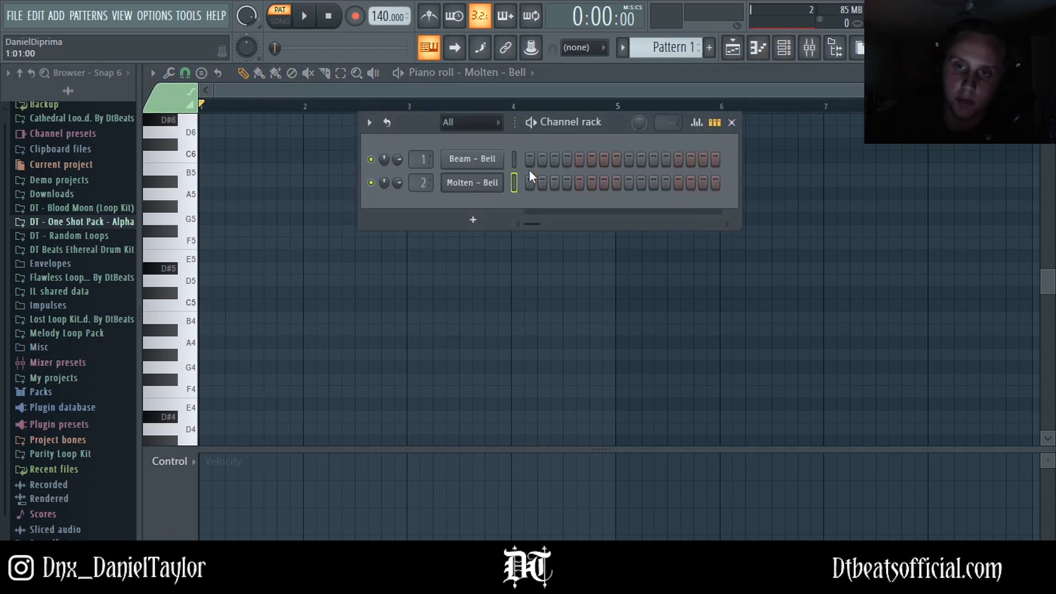
{"action": "key", "text": "F6"}
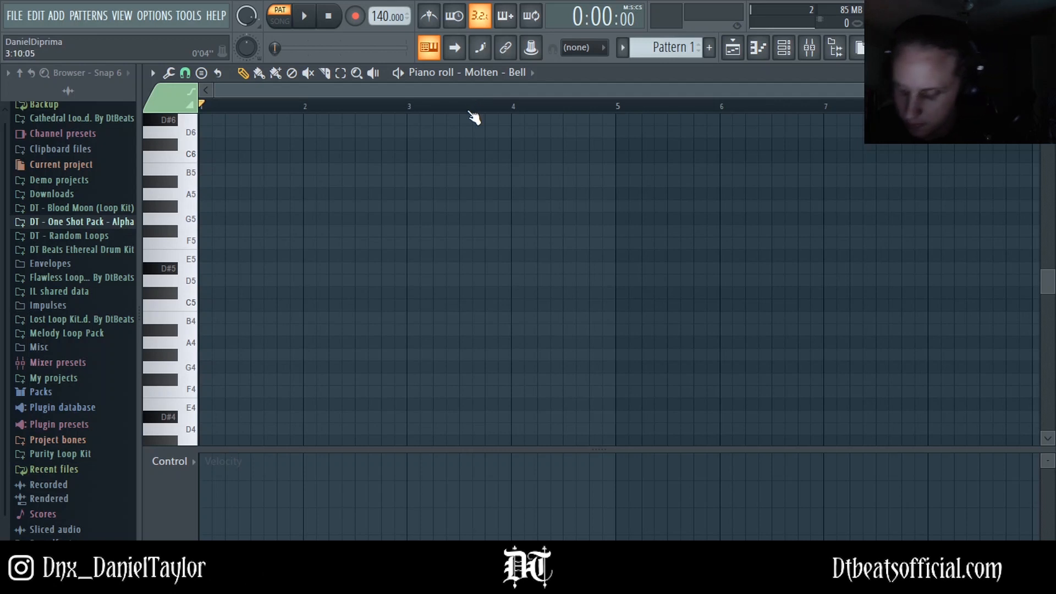
{"action": "scroll", "coordinate": [289, 330], "scroll_direction": "down", "scroll_amount": 2}
{"action": "left_click", "coordinate": [231, 344]}
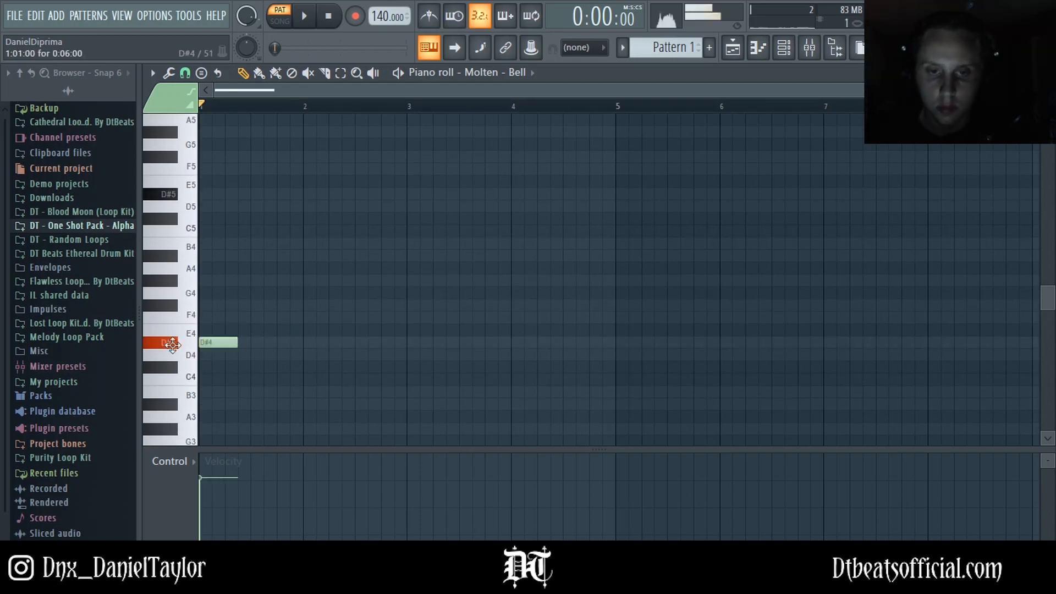
{"action": "left_click_drag", "start_coordinate": [271, 341], "coordinate": [302, 343]}
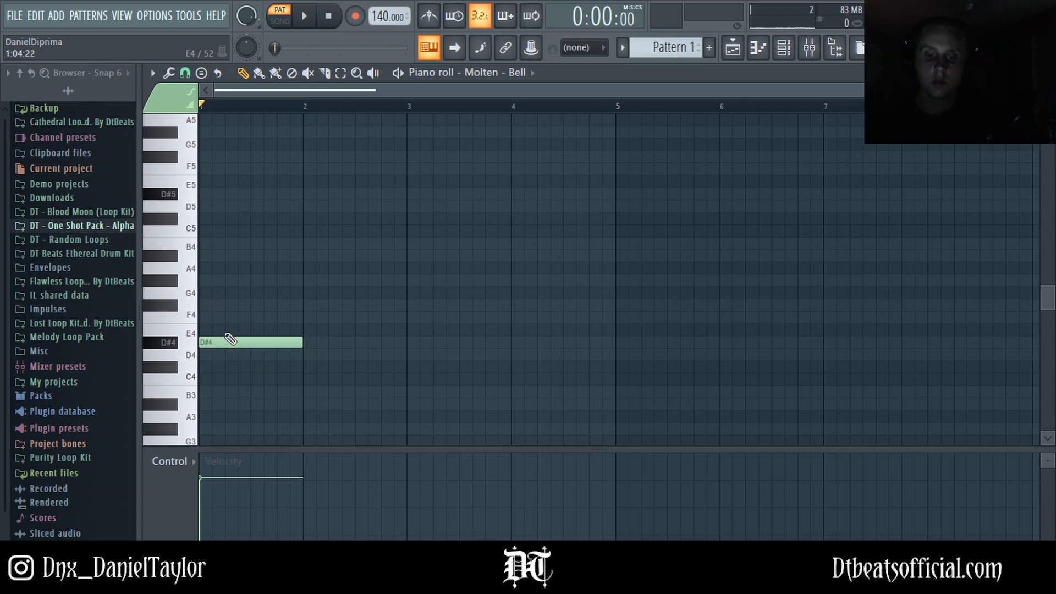
Step: Add one-bar A#3 and A#4 notes at the start of the first bar
{"action": "scroll", "coordinate": [234, 371], "scroll_direction": "down", "scroll_amount": 2}
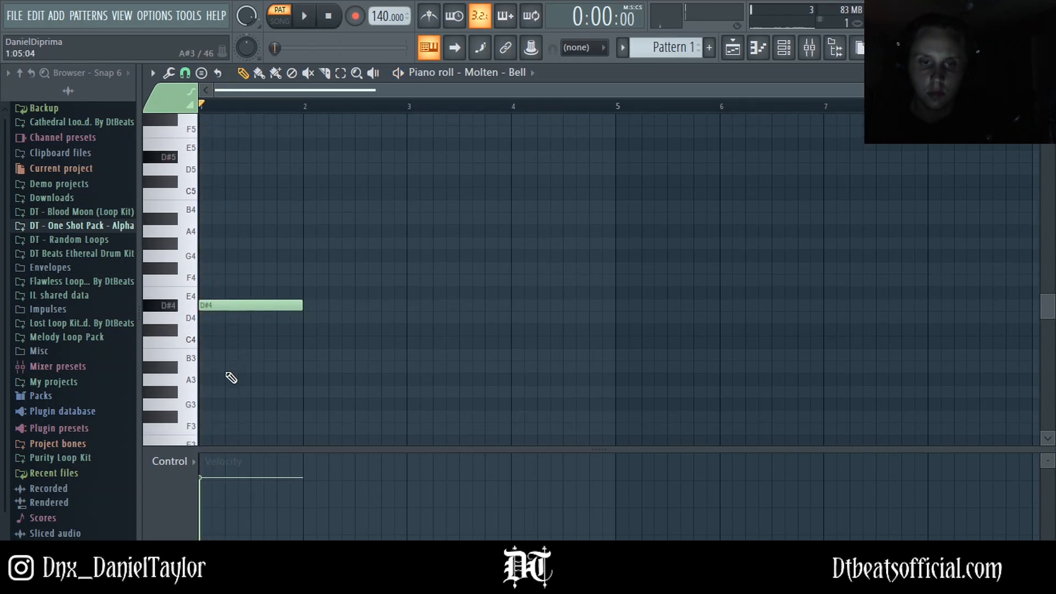
{"action": "left_click", "coordinate": [208, 367]}
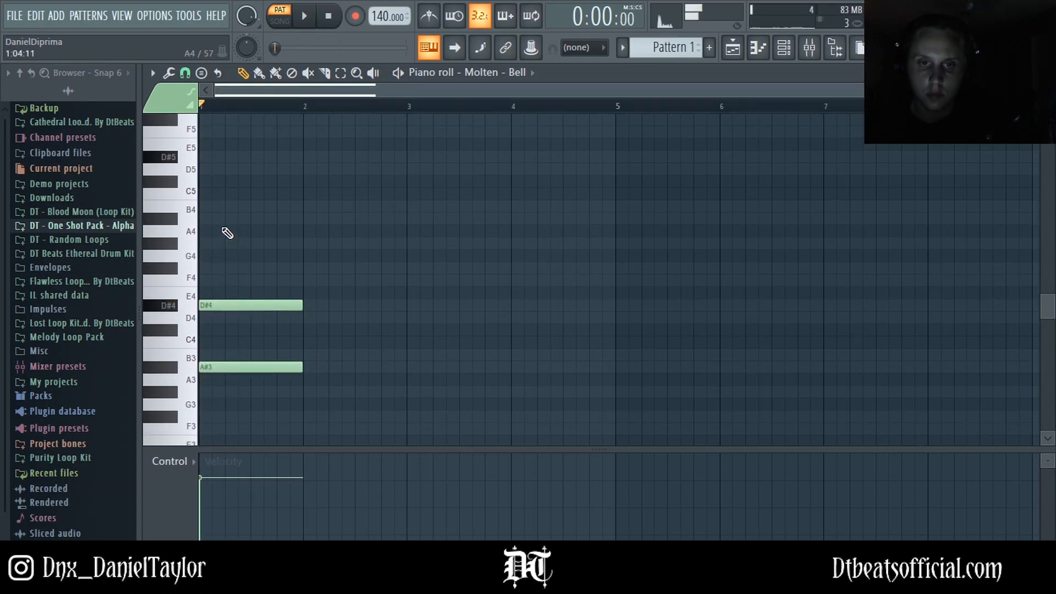
{"action": "left_click", "coordinate": [212, 218]}
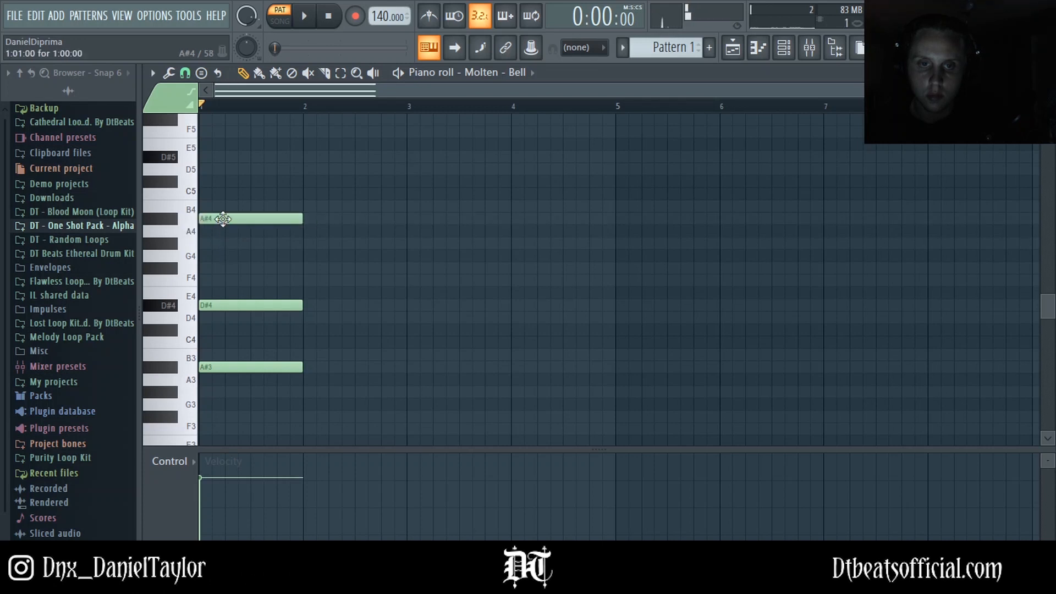
Step: Add a D#5 note starting shortly after the bar start, positioning it while previewing playback
{"action": "key", "text": "space"}
{"action": "key", "text": "space"}
{"action": "scroll", "coordinate": [279, 252], "scroll_direction": "up", "scroll_amount": 2}
{"action": "key", "text": "space"}
{"action": "left_click", "coordinate": [253, 194]}
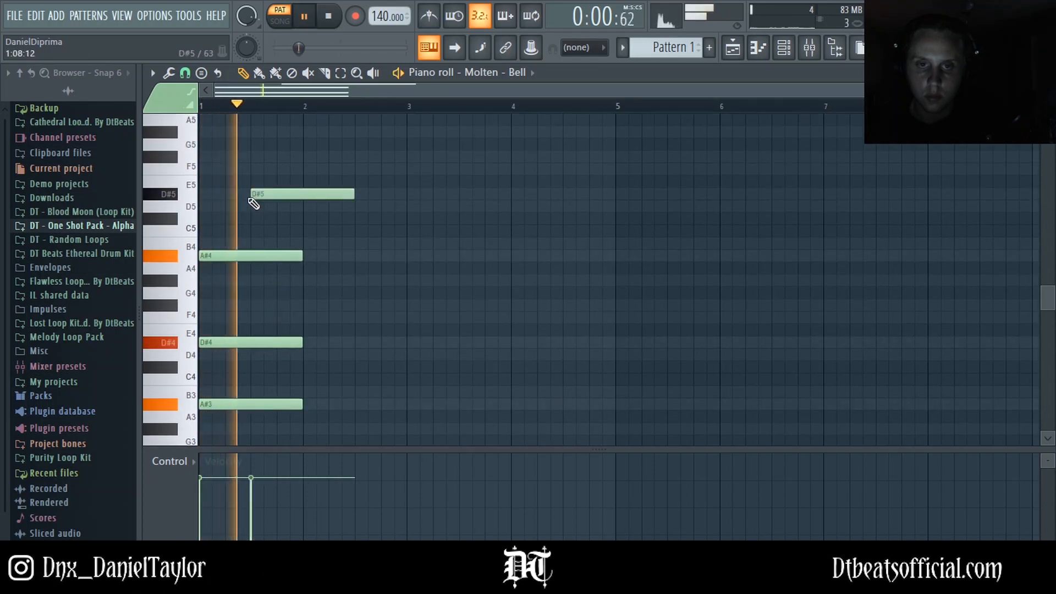
{"action": "key", "text": "space"}
{"action": "left_click_drag", "start_coordinate": [274, 197], "coordinate": [260, 193]}
{"action": "key", "text": "space"}
{"action": "key", "text": "space"}
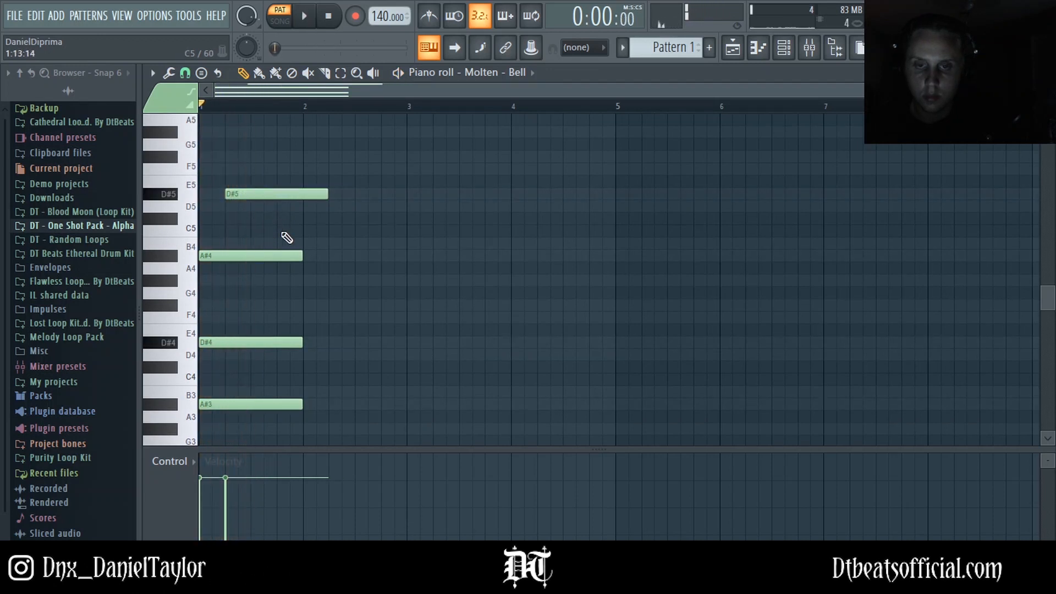
{"action": "key", "text": "space"}
Step: Add an F4 note later in the first bar and shorten it to end at bar 2
{"action": "key", "text": "space"}
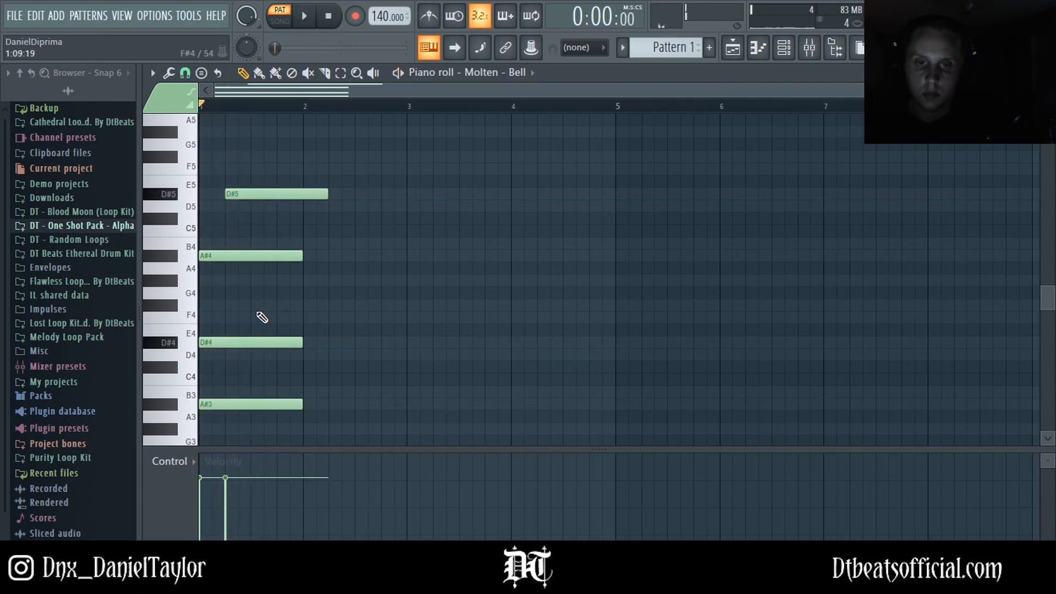
{"action": "left_click", "coordinate": [264, 317]}
{"action": "key", "text": "space"}
{"action": "left_click_drag", "start_coordinate": [351, 321], "coordinate": [297, 318]}
{"action": "key", "text": "space"}
{"action": "key", "text": "space"}
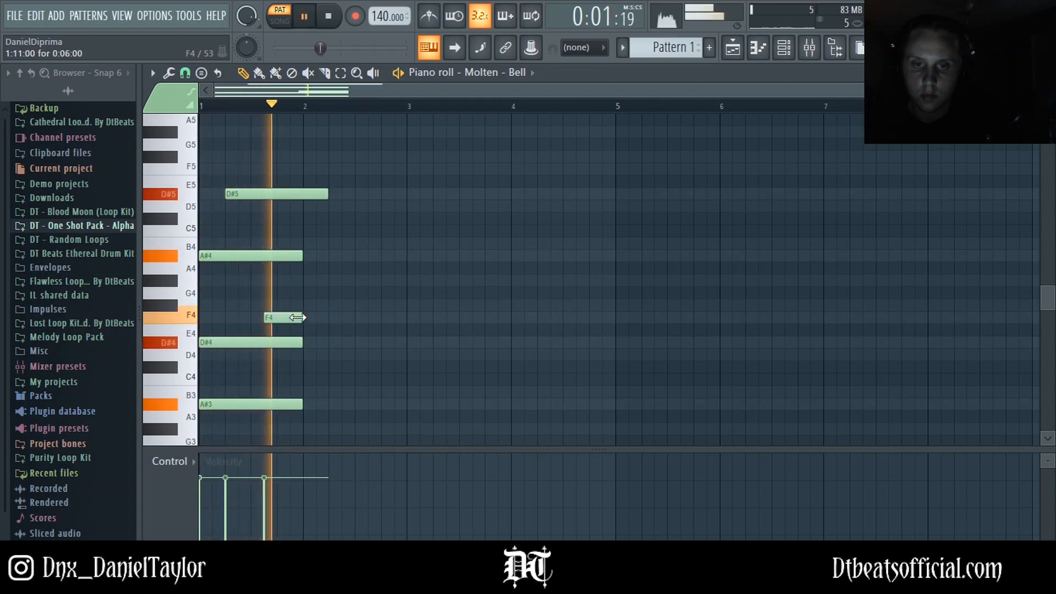
Step: Add a short B4 note near the end of the first bar and trim the D#5 note to end at bar 2
{"action": "key", "text": "space"}
{"action": "left_click", "coordinate": [279, 282]}
{"action": "right_click", "coordinate": [287, 281]}
{"action": "left_click", "coordinate": [295, 246]}
{"action": "key", "text": "space"}
{"action": "mouse_move", "coordinate": [295, 246]}
{"action": "left_mouse_down"}
{"action": "mouse_move", "coordinate": [281, 246]}
{"action": "mouse_move", "coordinate": [303, 243]}
{"action": "left_mouse_up"}
{"action": "key", "text": "space"}
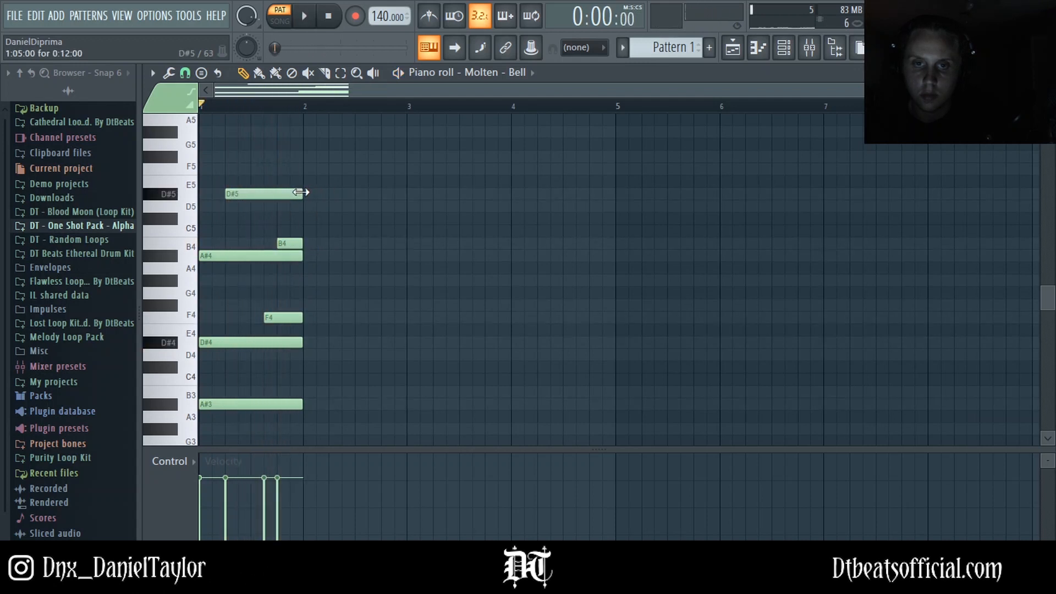
{"action": "key", "text": "space"}
Step: Play back the first-bar chord to listen to it
{"action": "key", "text": "space"}
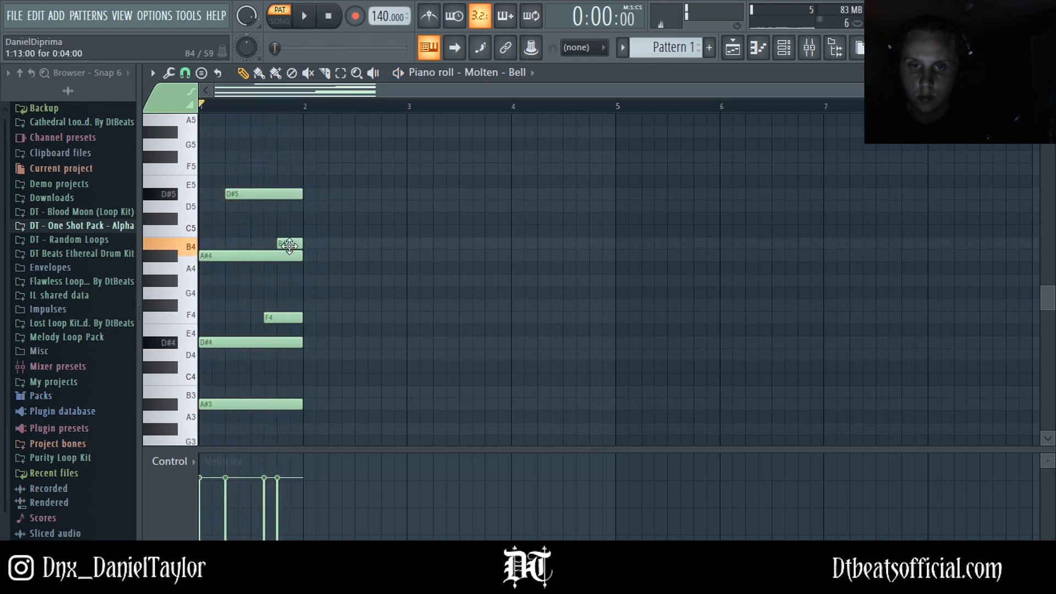
{"action": "mouse_move", "coordinate": [289, 246]}
{"action": "left_mouse_down"}
{"action": "mouse_move", "coordinate": [291, 284]}
{"action": "mouse_move", "coordinate": [291, 244]}
{"action": "left_mouse_up"}
{"action": "key", "text": "space"}
{"action": "key", "text": "space"}
{"action": "key", "text": "space"}
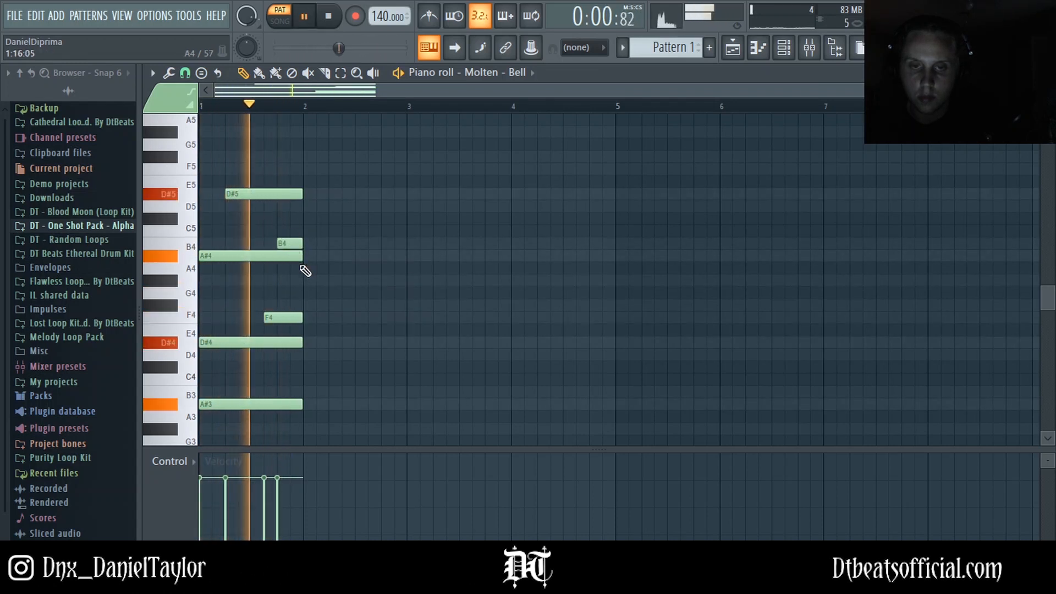
{"action": "key", "text": "space"}
Step: Place a one-bar note at the start of bar 2 and move it to F4
{"action": "scroll", "coordinate": [317, 297], "scroll_direction": "down", "scroll_amount": 1}
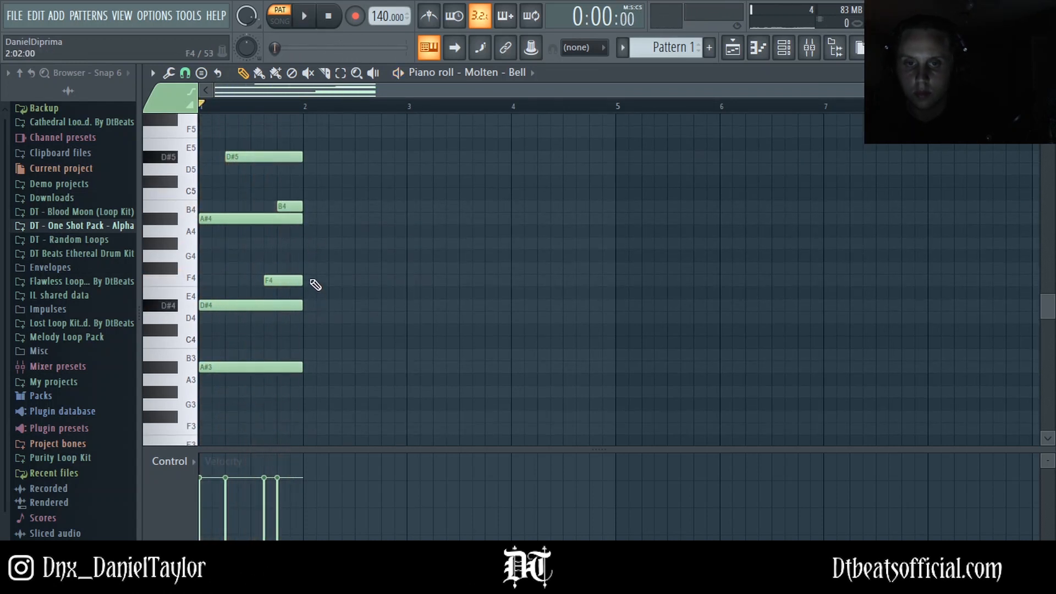
{"action": "left_click", "coordinate": [307, 305]}
{"action": "left_click_drag", "start_coordinate": [329, 306], "coordinate": [405, 305]}
{"action": "key", "text": "space"}
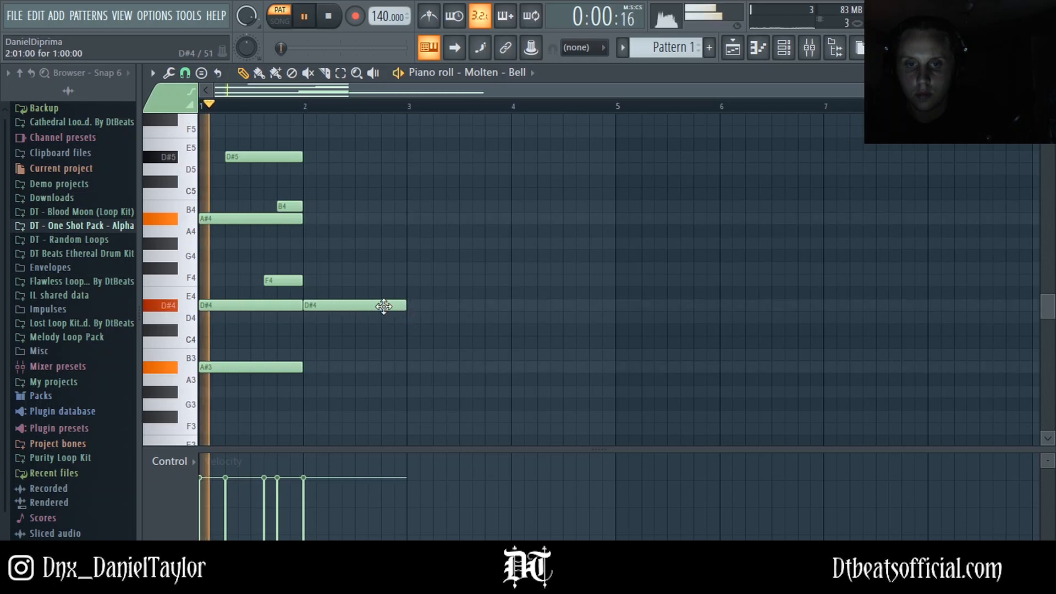
{"action": "key", "text": "space"}
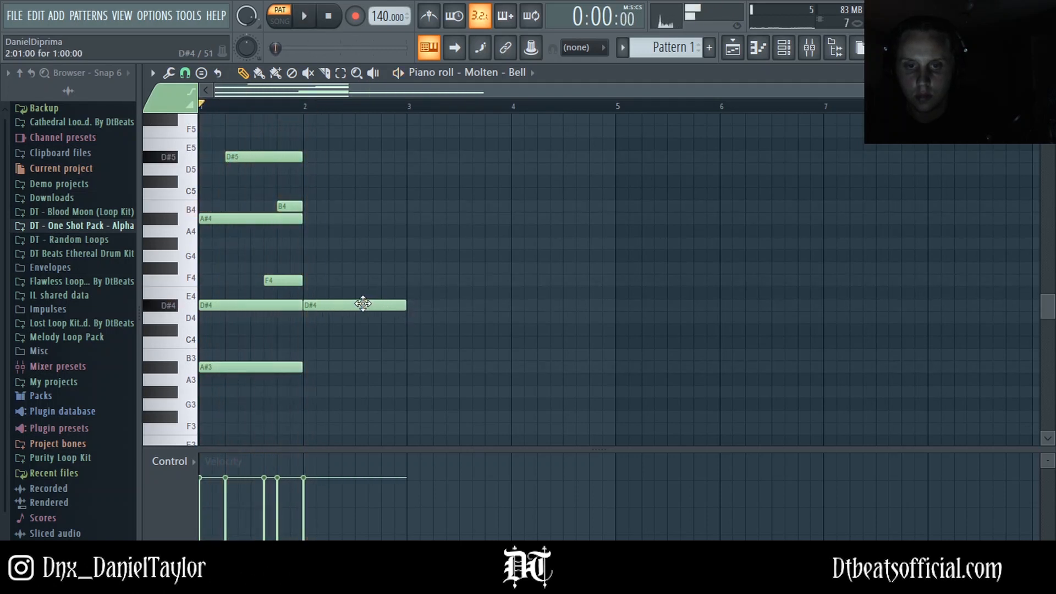
{"action": "left_click_drag", "start_coordinate": [363, 305], "coordinate": [363, 280]}
{"action": "key", "text": "space"}
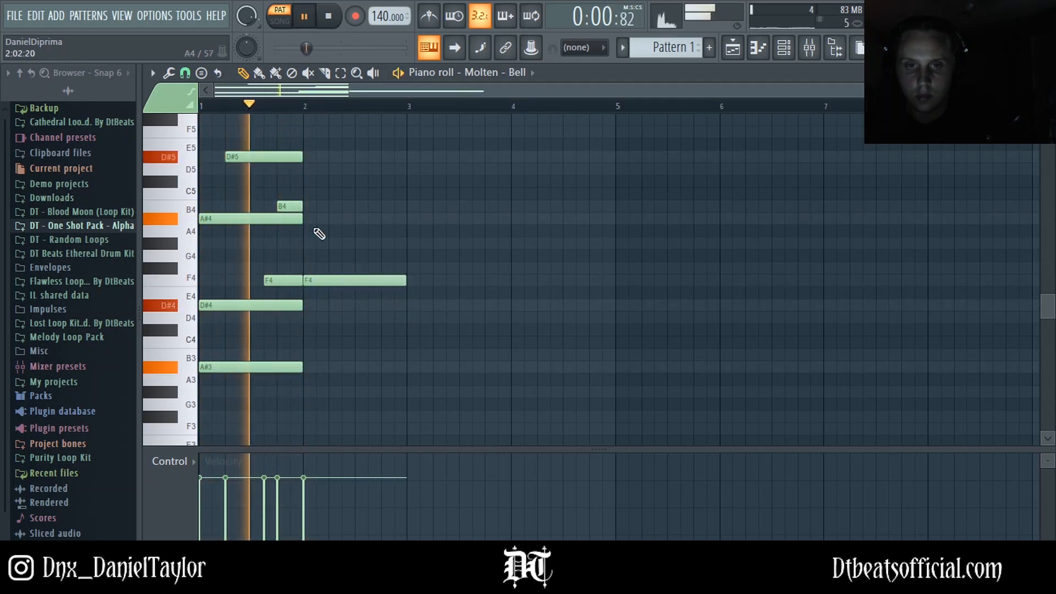
Step: Add one-bar B4 and B3 notes at the start of bar 2 and play the progression
{"action": "left_click", "coordinate": [307, 205]}
{"action": "key", "text": "space"}
{"action": "left_click", "coordinate": [317, 355]}
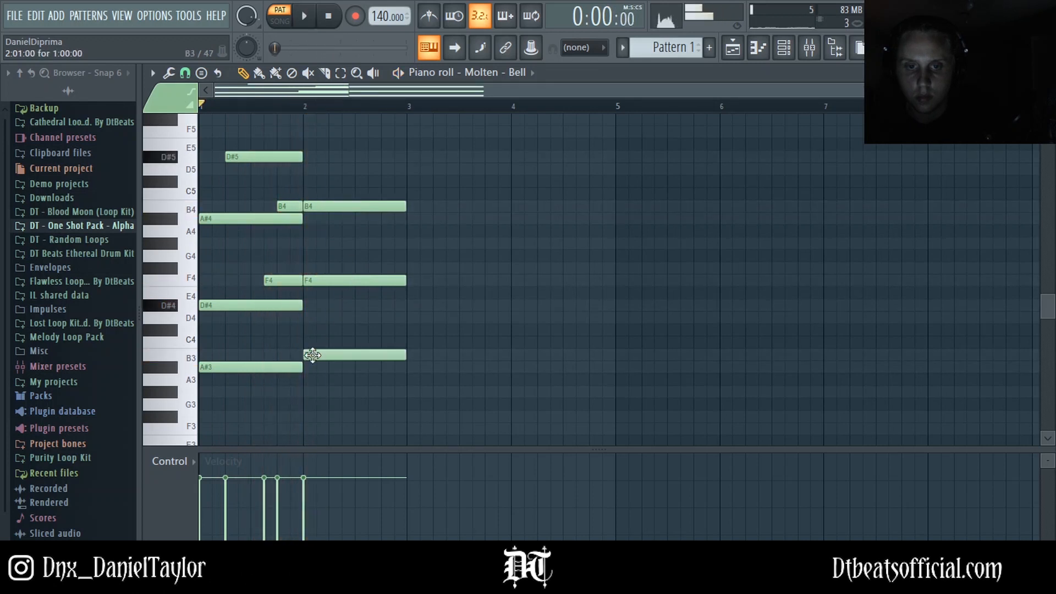
{"action": "key", "text": "space"}
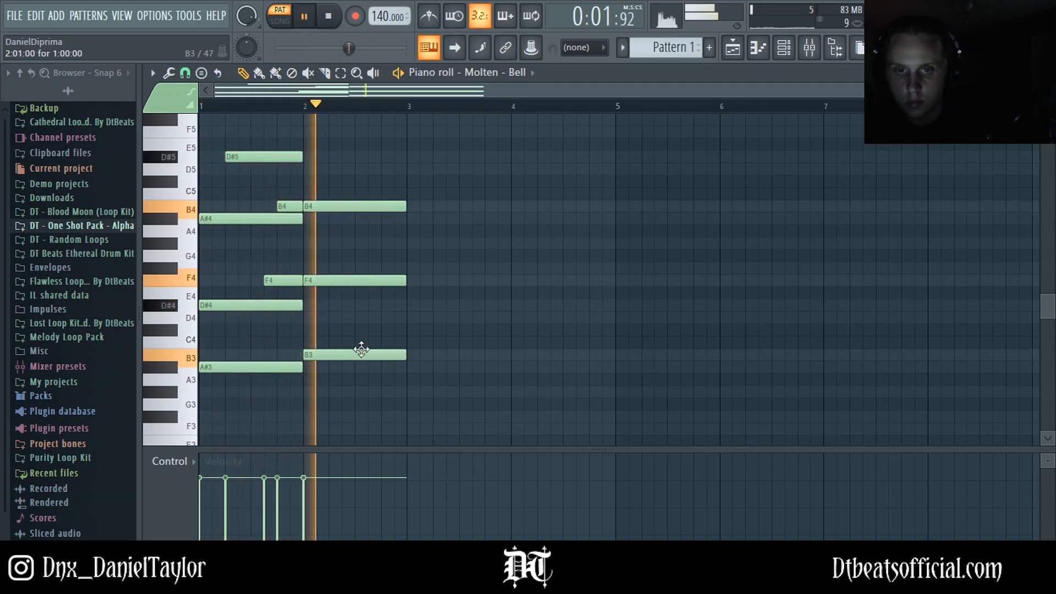
{"action": "key", "text": "space"}
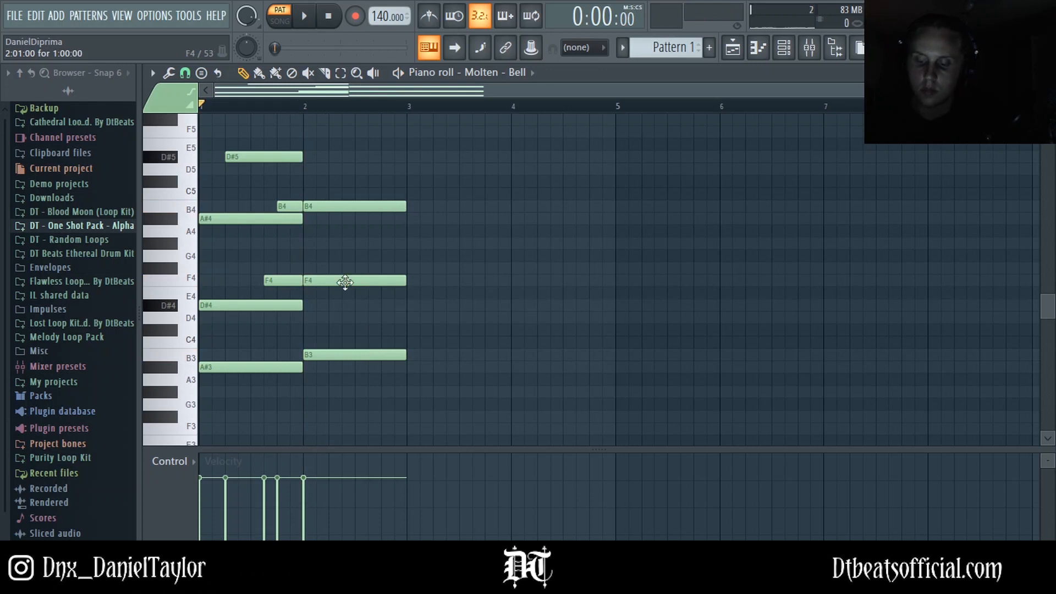
{"action": "key", "text": "space"}
{"action": "scroll", "coordinate": [328, 296], "scroll_direction": "up", "scroll_amount": 1}
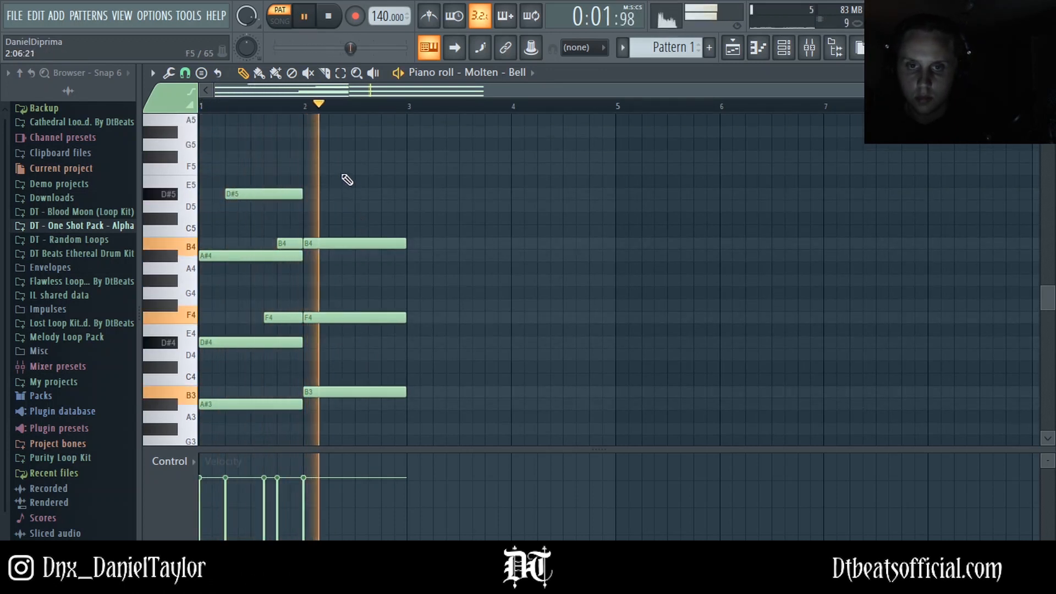
Step: Add an F5 note spanning the last three beats of bar 2
{"action": "key", "text": "space"}
{"action": "key", "text": "space"}
{"action": "mouse_move", "coordinate": [333, 169]}
{"action": "left_mouse_down"}
{"action": "mouse_move", "coordinate": [437, 170]}
{"action": "mouse_move", "coordinate": [412, 170]}
{"action": "left_mouse_up"}
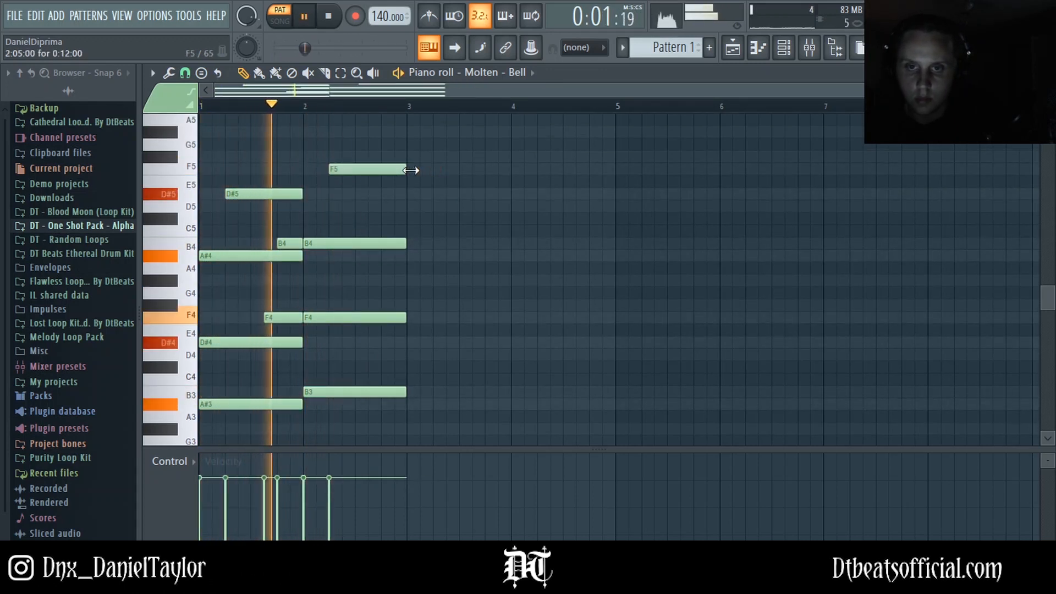
Step: Add a short D#5 note on the last beat of bar 2, trimmed to end at bar 3
{"action": "key", "text": "space"}
{"action": "left_click", "coordinate": [373, 193]}
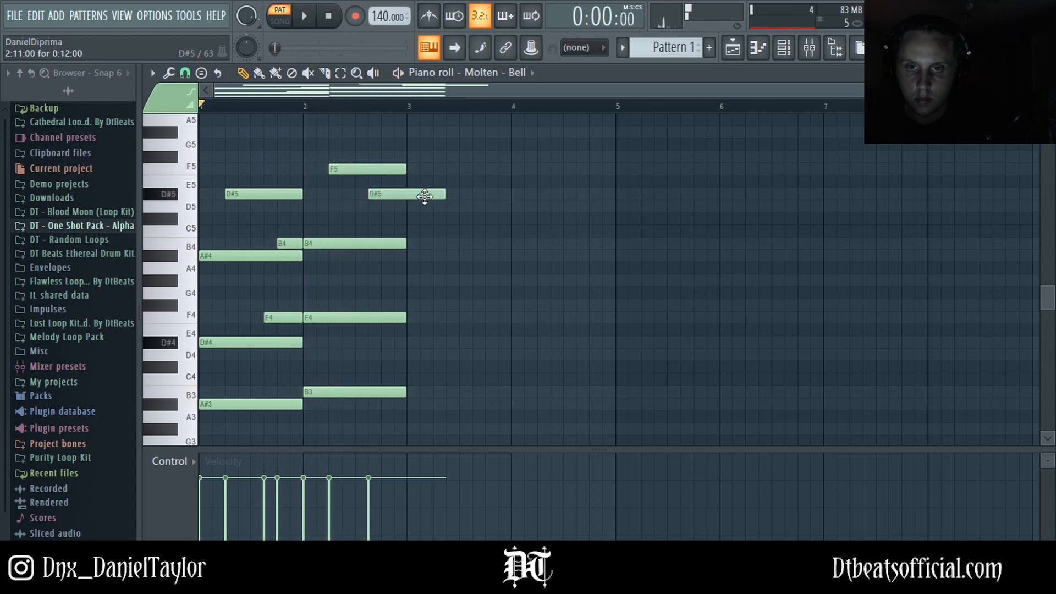
{"action": "key", "text": "space"}
{"action": "left_click_drag", "start_coordinate": [444, 200], "coordinate": [406, 196]}
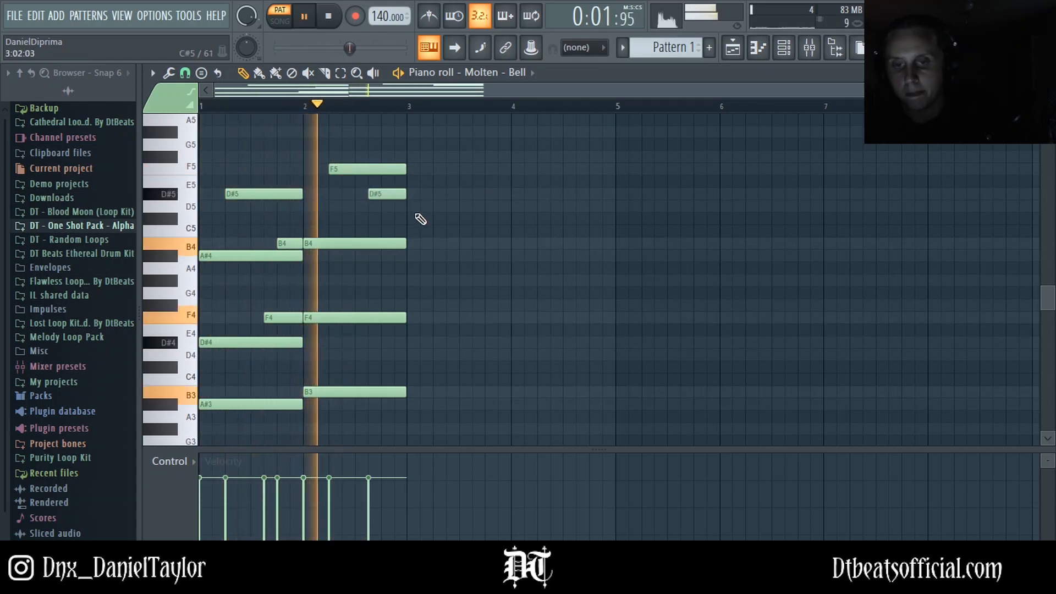
Step: Play back the two-bar progression to listen to it
{"action": "scroll", "coordinate": [434, 247], "scroll_direction": "down", "scroll_amount": 3}
{"action": "key", "text": "space"}
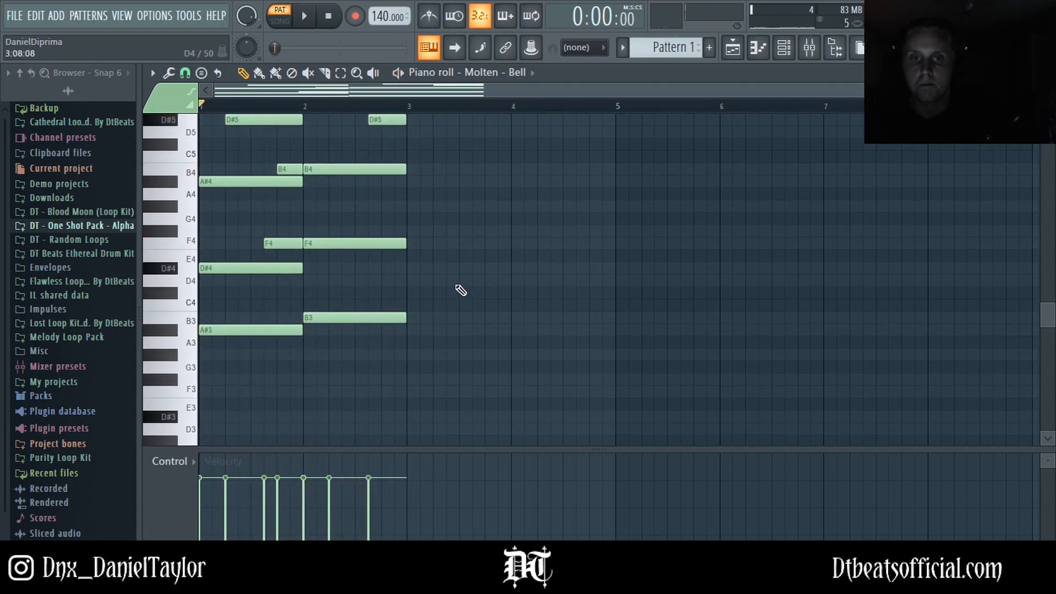
{"action": "key", "text": "space"}
{"action": "scroll", "coordinate": [453, 288], "scroll_direction": "up", "scroll_amount": 1}
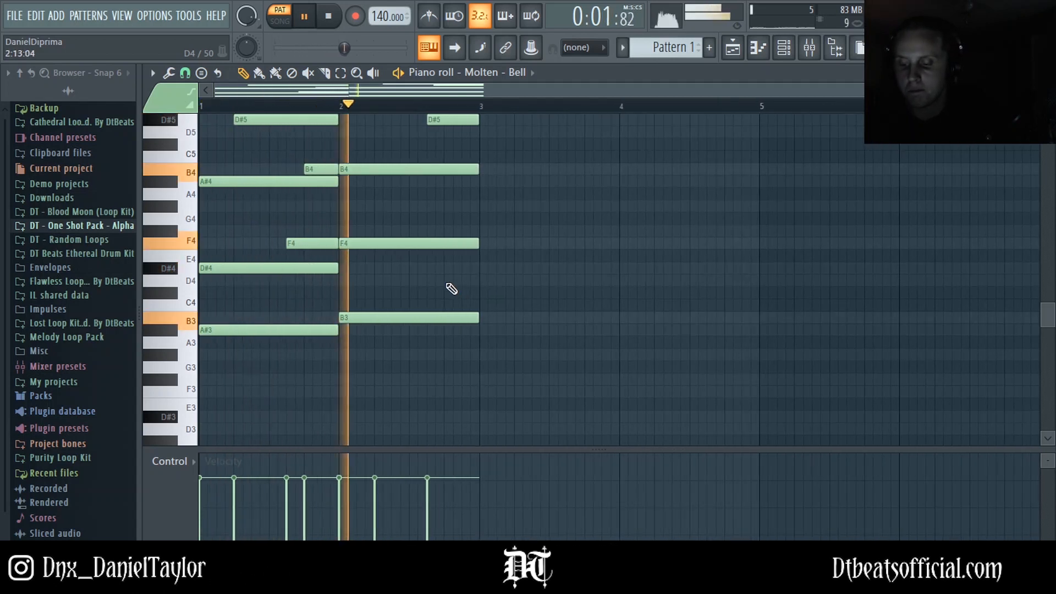
{"action": "scroll", "coordinate": [456, 290], "scroll_direction": "up", "scroll_amount": 4}
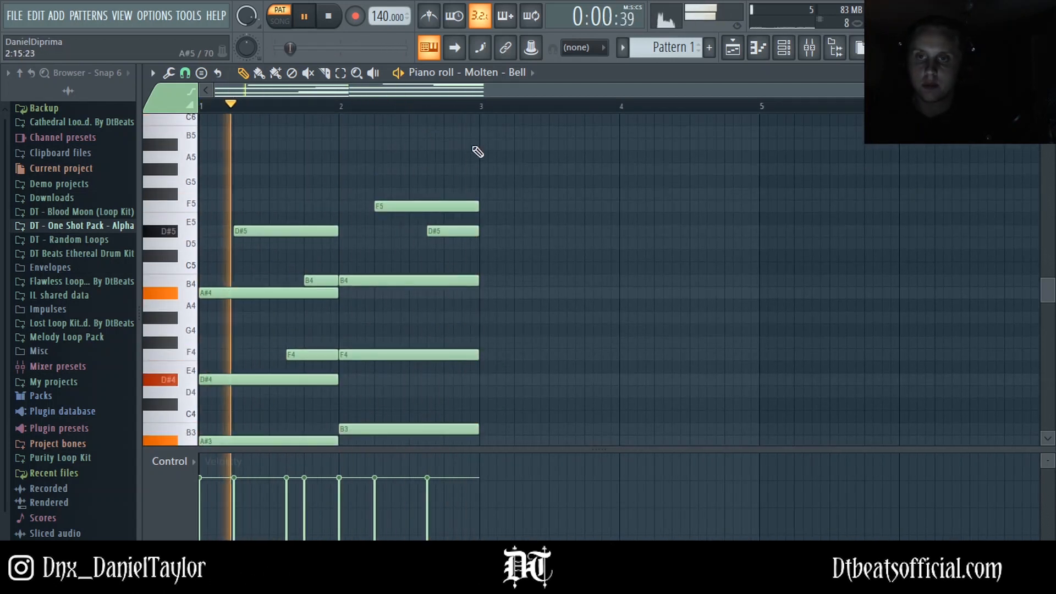
{"action": "key", "text": "space"}
Step: Select all notes and duplicate the two-bar progression into bars 3 and 4
{"action": "key", "text": "ctrl+a"}
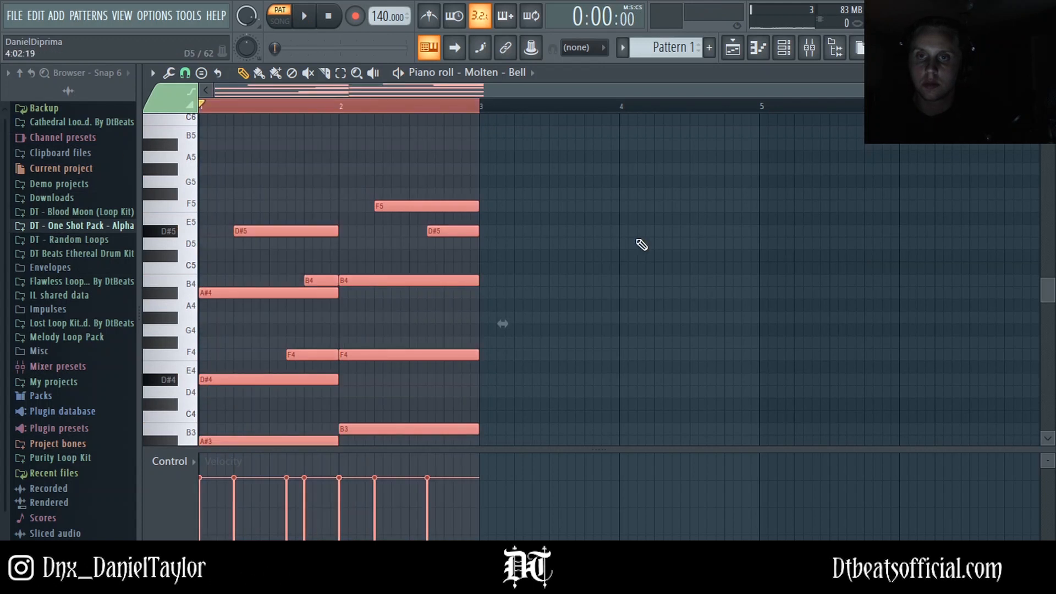
{"action": "key", "text": "ctrl+b"}
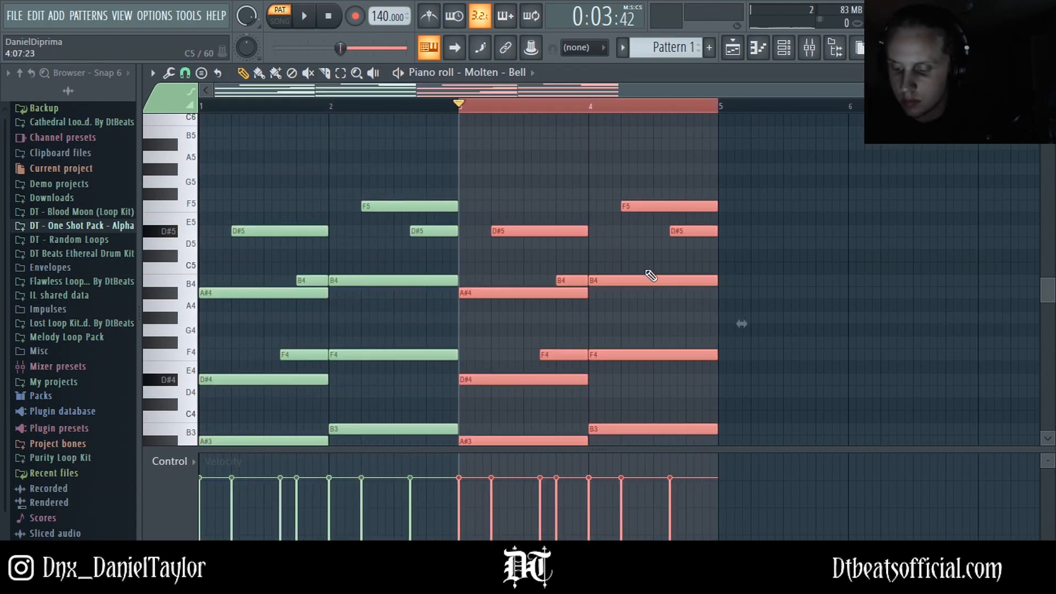
{"action": "key", "text": "space"}
Step: Play back the four-bar progression to listen to it
{"action": "key", "text": "space"}
{"action": "left_click", "coordinate": [533, 110], "text": "ctrl"}
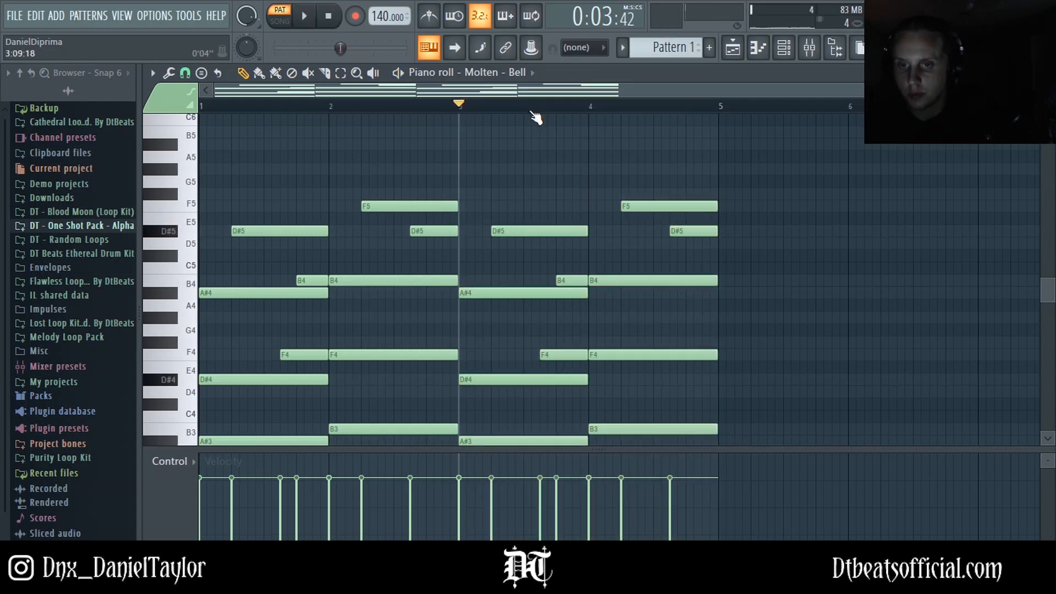
{"action": "scroll", "coordinate": [534, 226], "scroll_direction": "down", "scroll_amount": 1}
{"action": "key", "text": "space"}
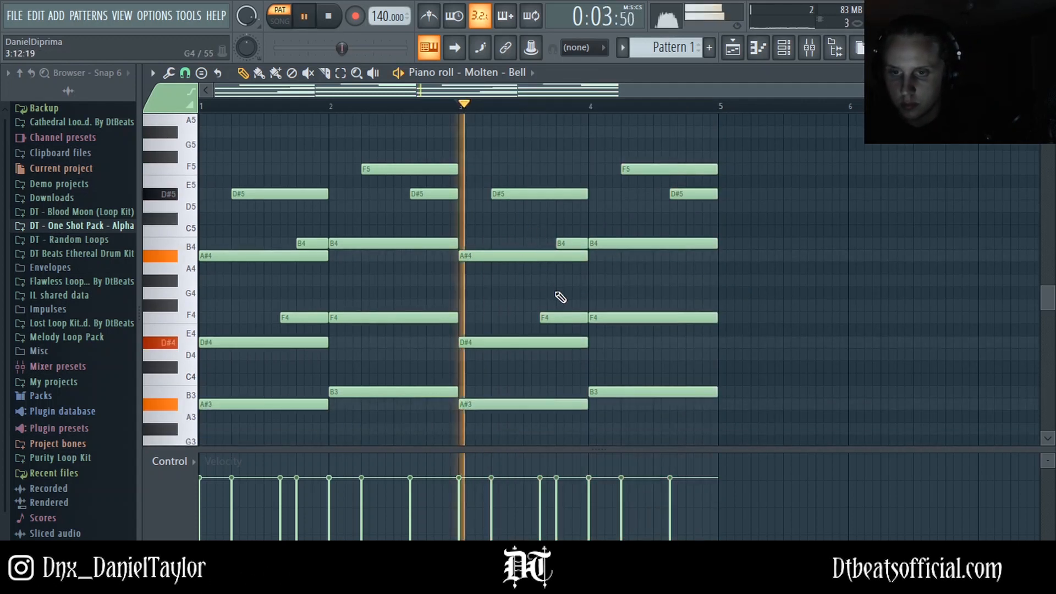
{"action": "key", "text": "space"}
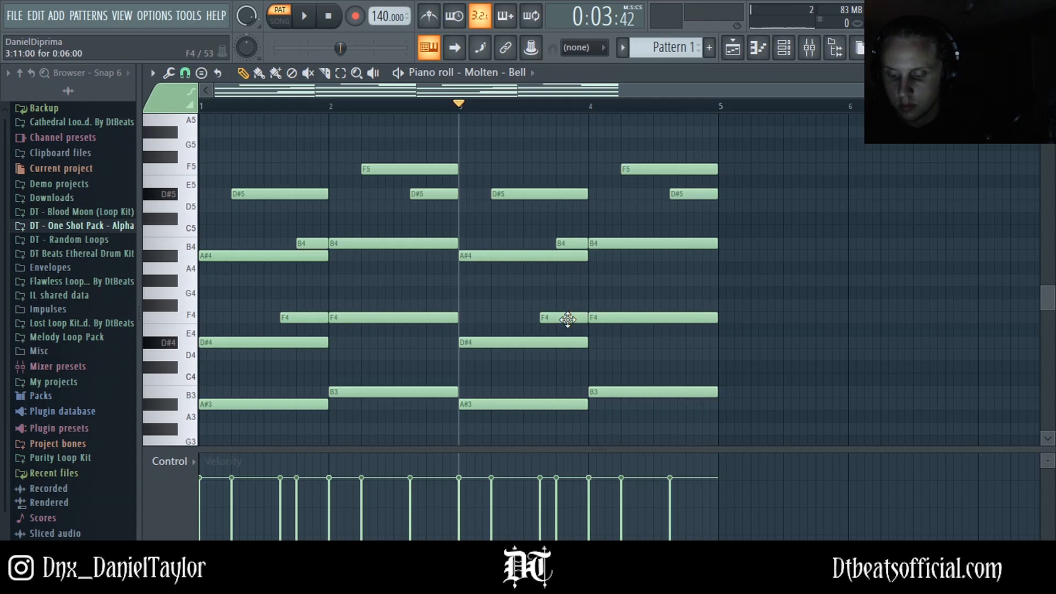
{"action": "key", "text": "space"}
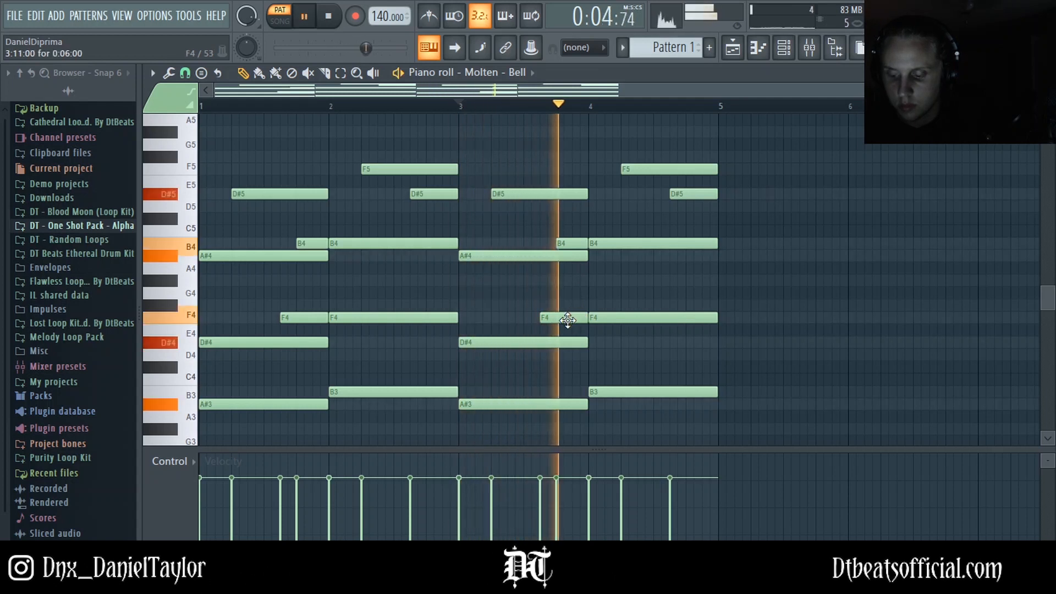
{"action": "key", "text": "space"}
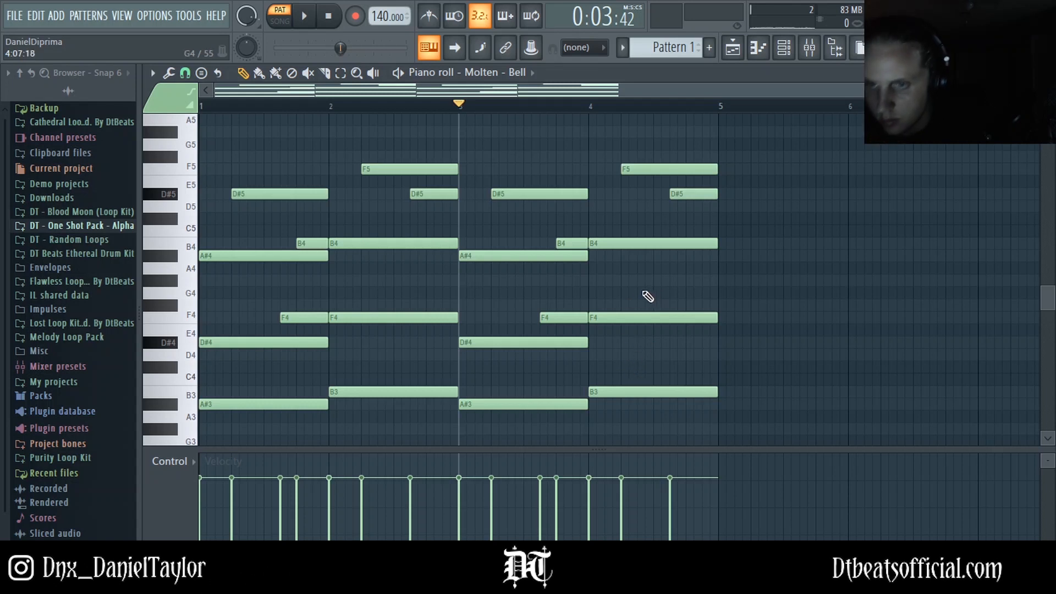
Step: Move the long F4 note in bar 4 up an octave to F5 and delete the short F5 note there
{"action": "left_click", "coordinate": [611, 317]}
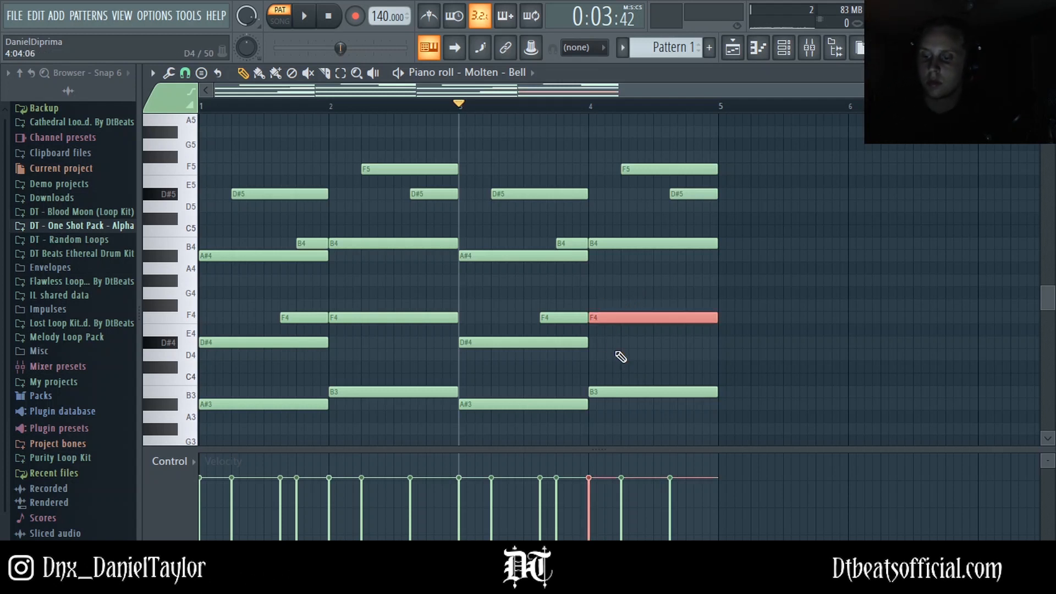
{"action": "key", "text": "ctrl+Up"}
{"action": "left_click", "coordinate": [644, 181]}
{"action": "right_click", "coordinate": [650, 170]}
{"action": "key", "text": "space"}
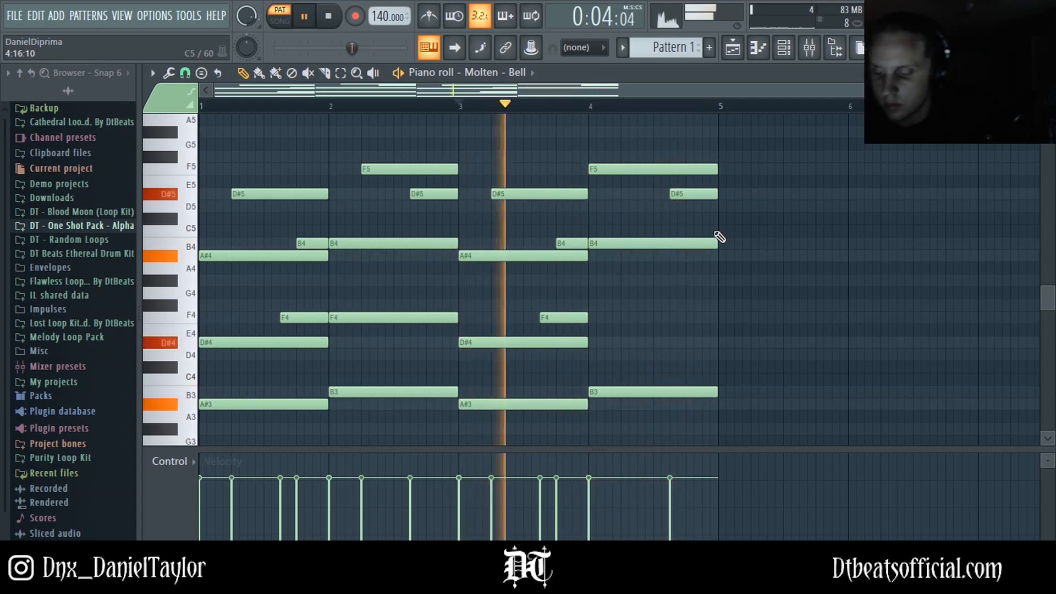
Step: Add a D#5 note from the second beat of bar 4 and delete the later short D#5 note
{"action": "key", "text": "space"}
{"action": "left_click", "coordinate": [629, 194]}
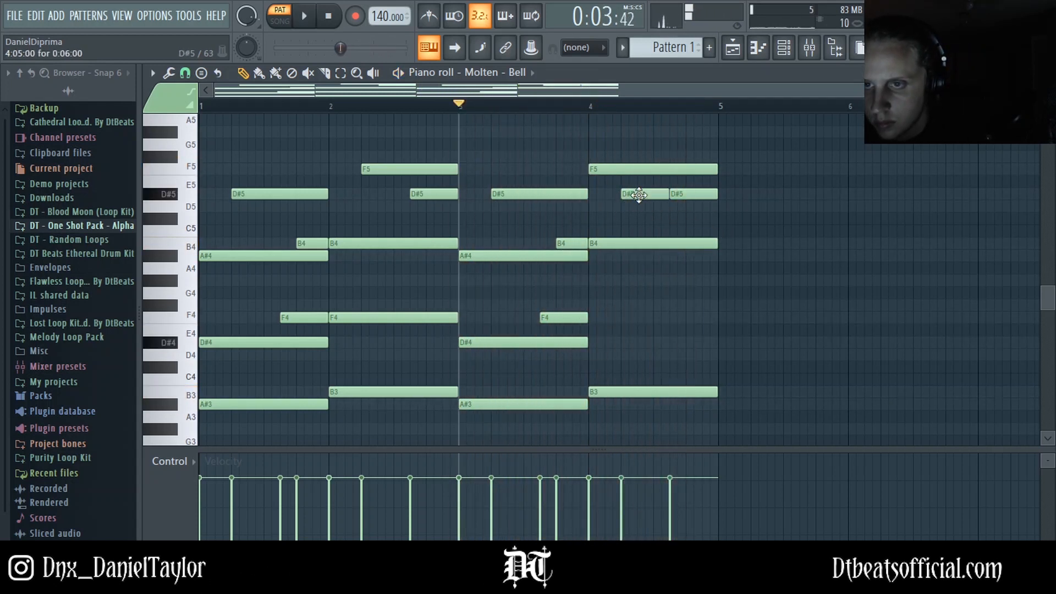
{"action": "right_click", "coordinate": [699, 194]}
{"action": "key", "text": "space"}
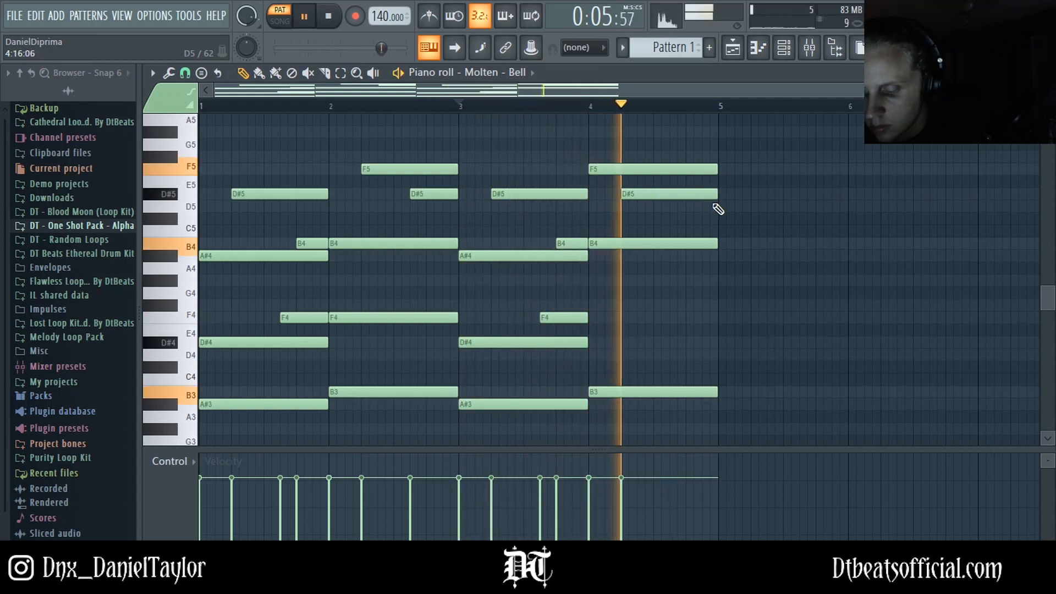
Step: Add an A#5 note on the last beat of bar 4, trimmed to end at bar 5
{"action": "key", "text": "space"}
{"action": "scroll", "coordinate": [710, 297], "scroll_direction": "up", "scroll_amount": 1}
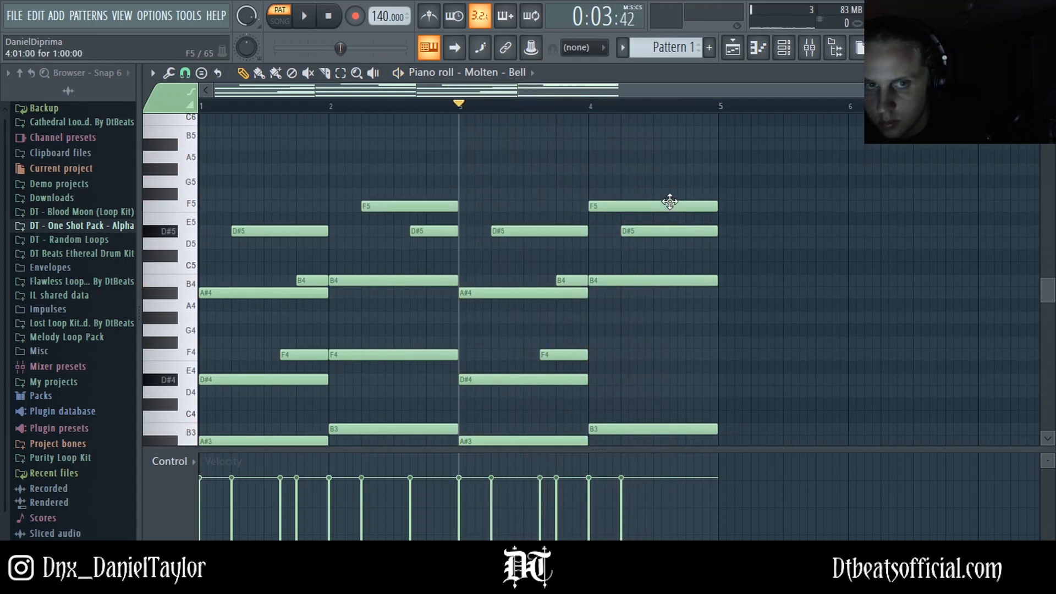
{"action": "left_click", "coordinate": [672, 144]}
{"action": "key", "text": "space"}
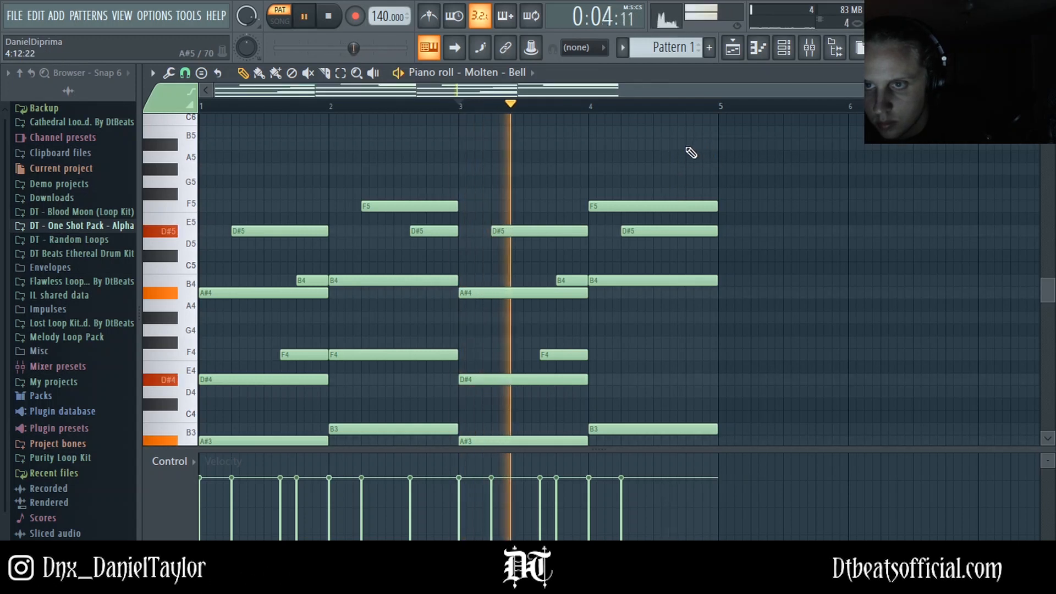
{"action": "left_click_drag", "start_coordinate": [764, 144], "coordinate": [719, 145]}
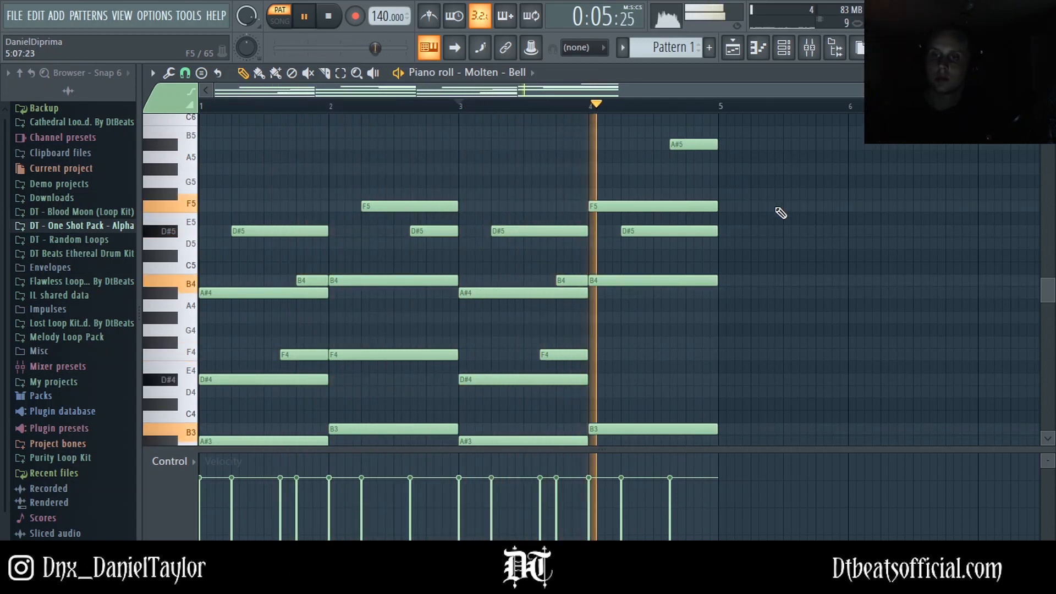
Step: Paste the progression notes into the Beam - Bell channel
{"action": "key", "text": "space"}
{"action": "scroll", "coordinate": [667, 378], "scroll_direction": "down", "scroll_amount": 1}
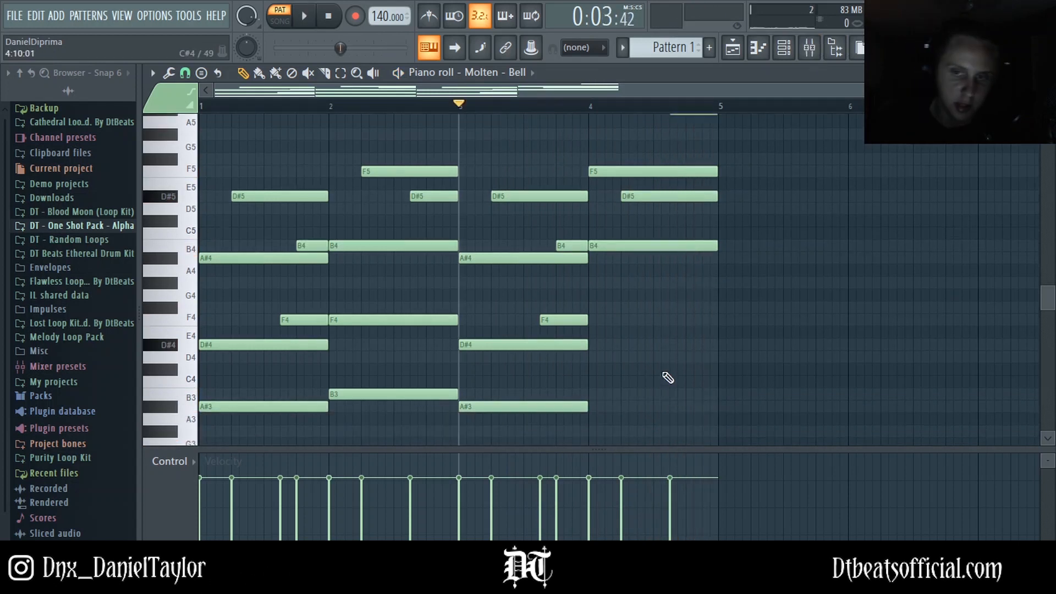
{"action": "scroll", "coordinate": [667, 378], "scroll_direction": "up", "scroll_amount": 2}
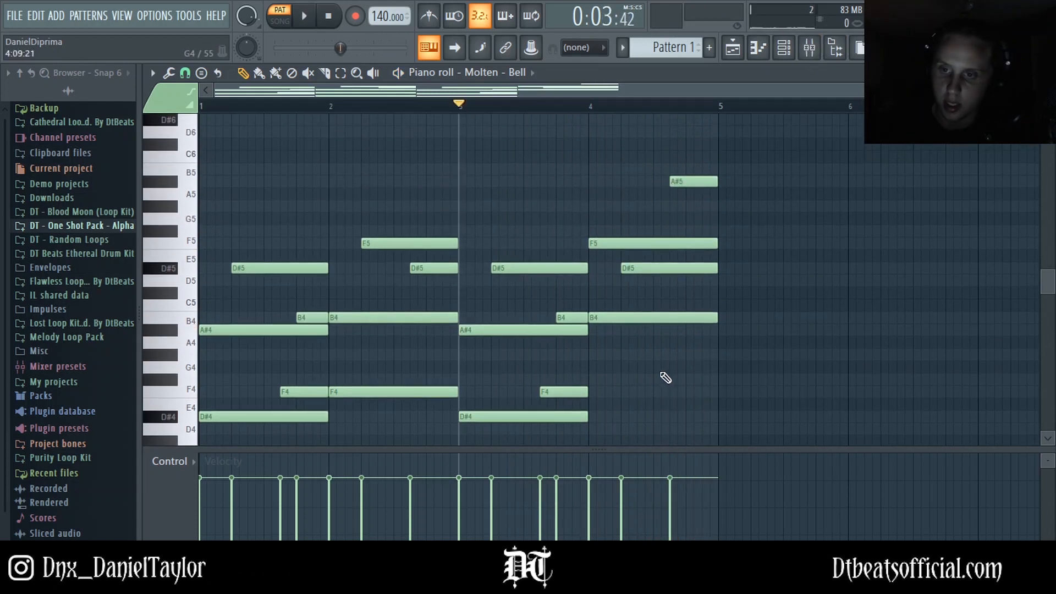
{"action": "scroll", "coordinate": [666, 378], "scroll_direction": "up", "scroll_amount": 2}
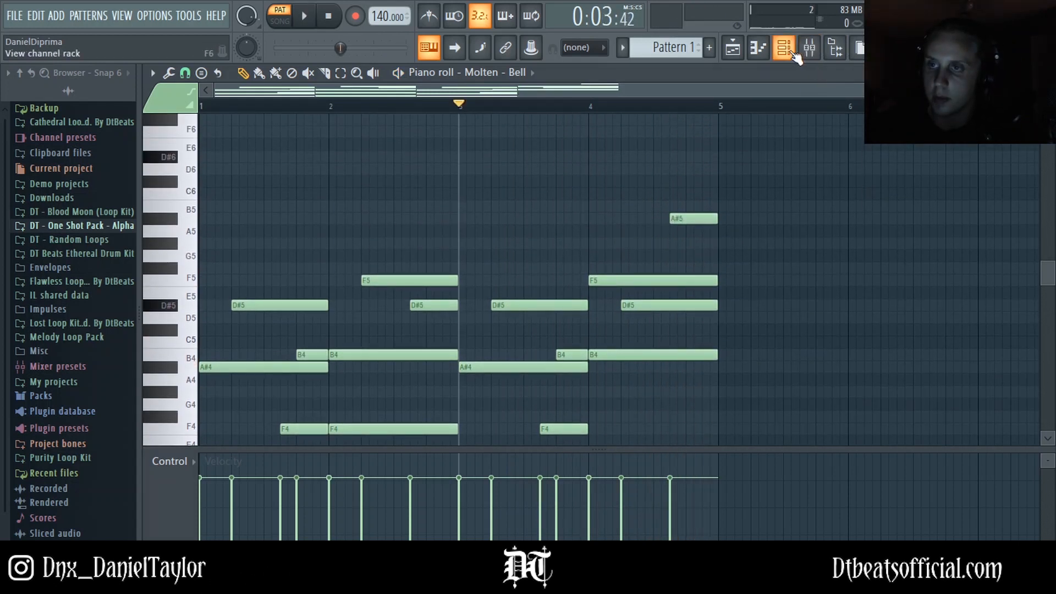
{"action": "left_click", "coordinate": [784, 48]}
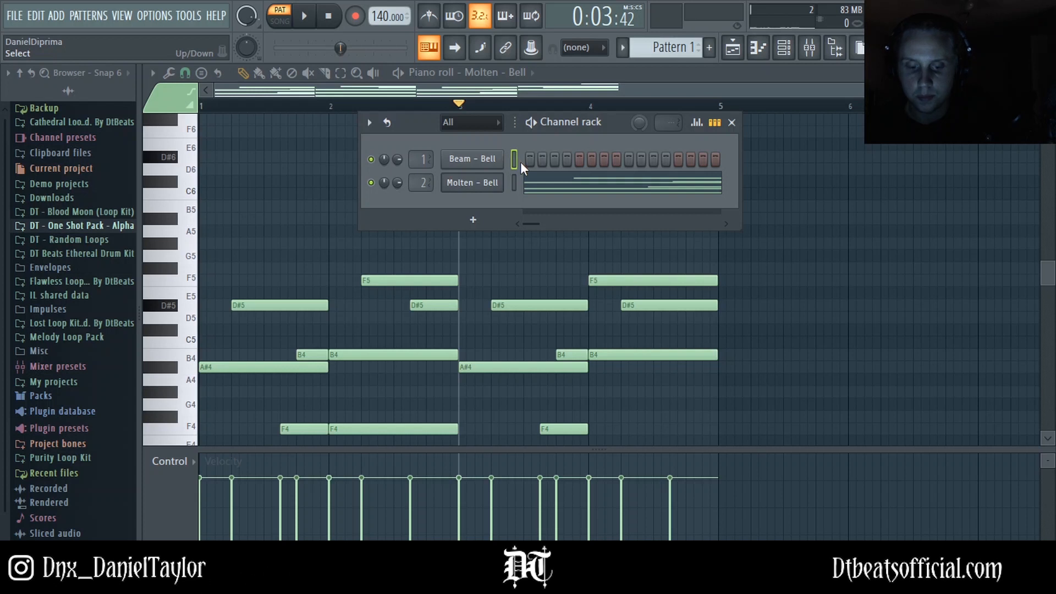
{"action": "key", "text": "ctrl+v"}
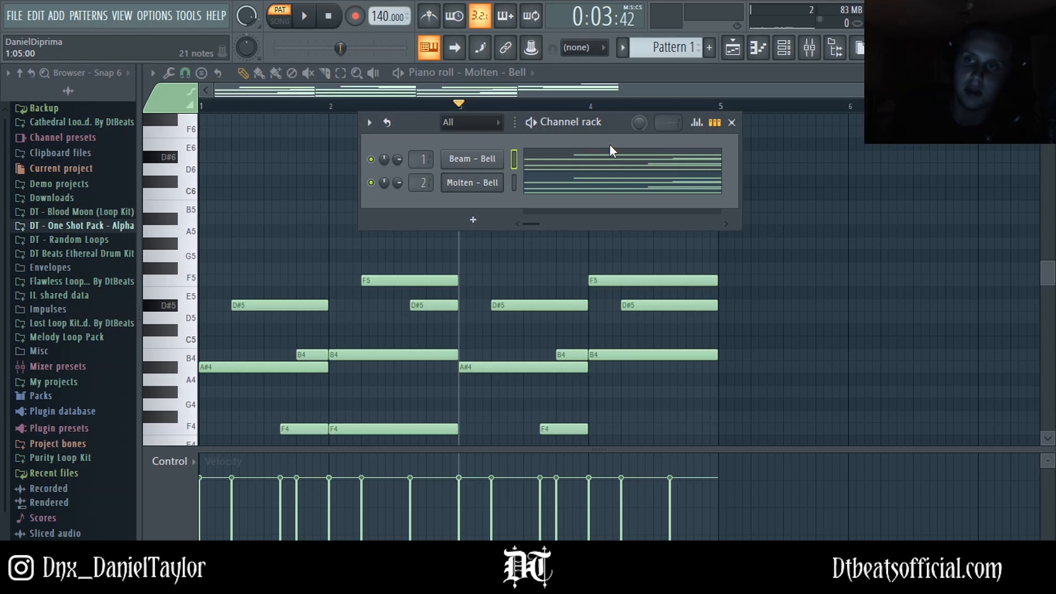
Step: Switch between the mixer and channel rack to check which insert the Molten - Bell channel uses
{"action": "left_click", "coordinate": [811, 49]}
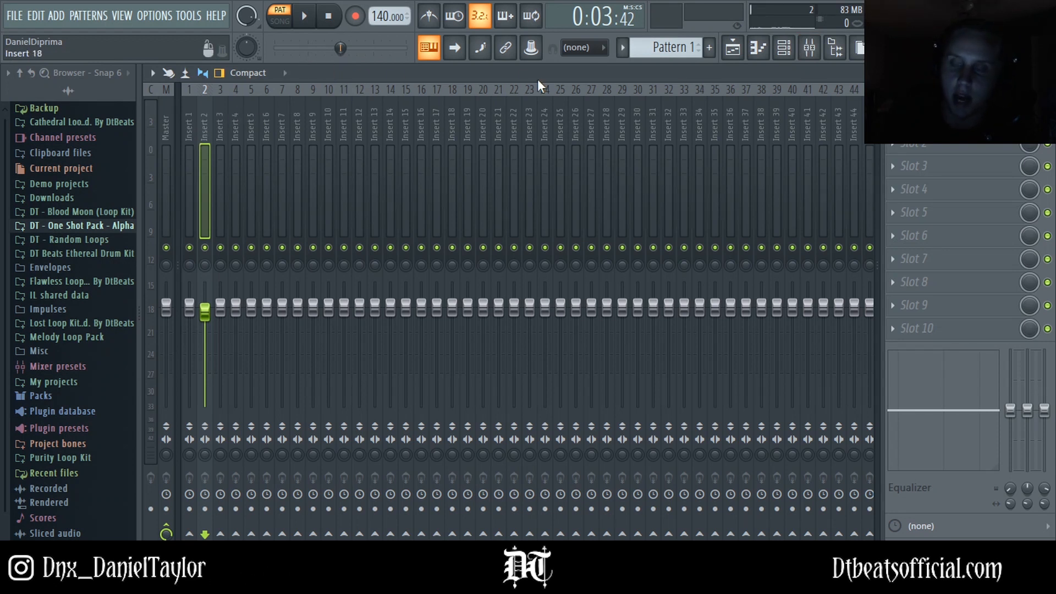
{"action": "left_click", "coordinate": [783, 48]}
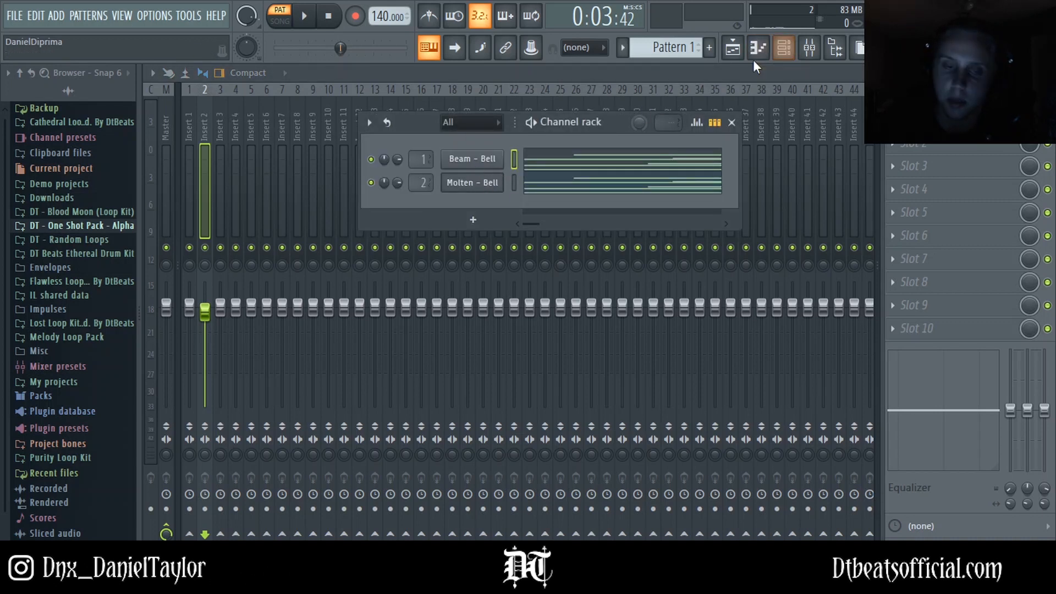
{"action": "key", "text": "F6"}
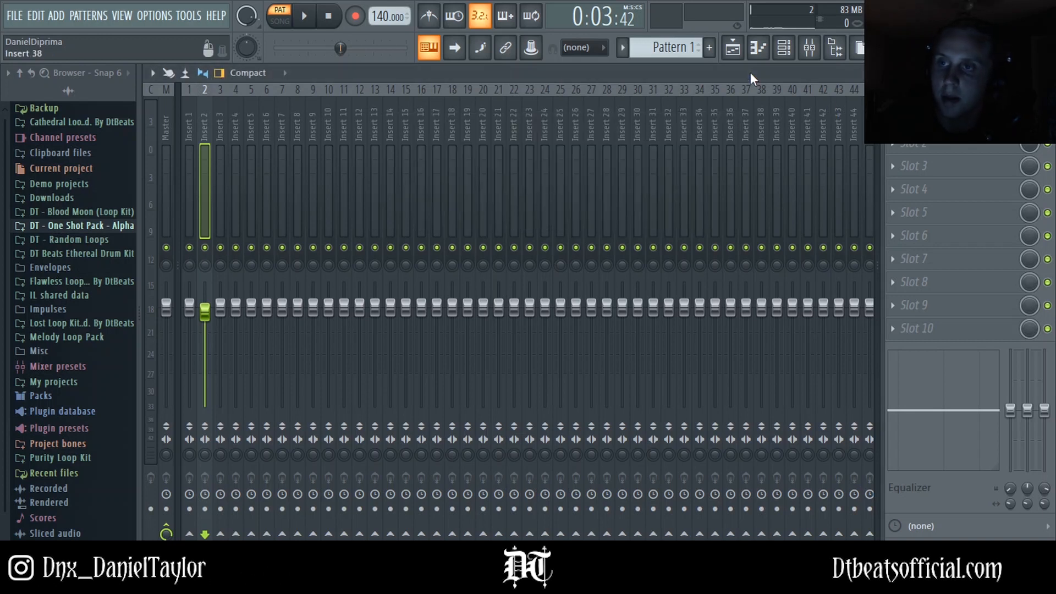
{"action": "left_click", "coordinate": [783, 48]}
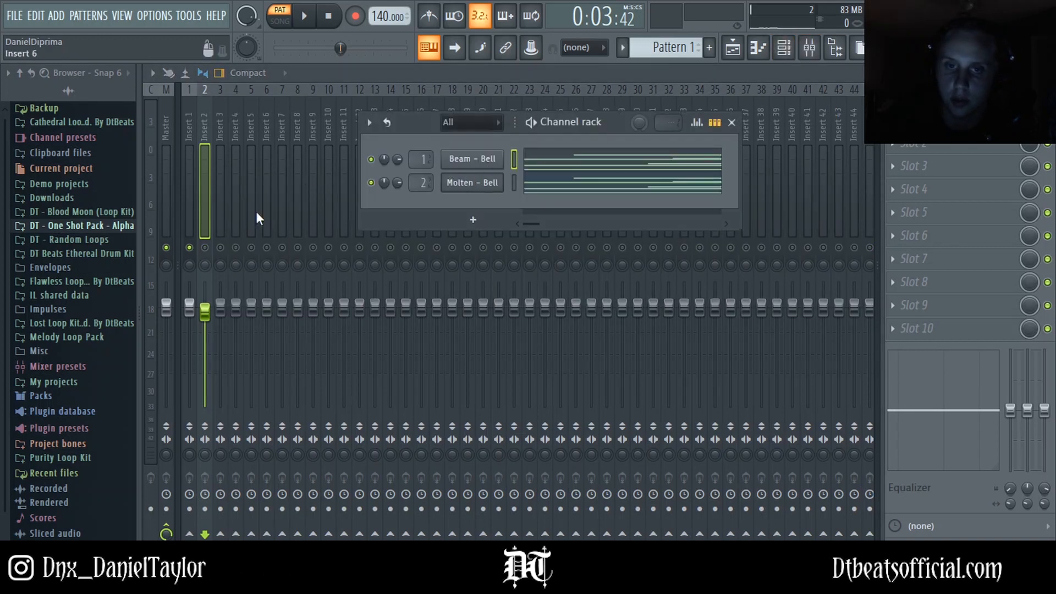
{"action": "left_click", "coordinate": [206, 247]}
{"action": "left_click", "coordinate": [784, 48]}
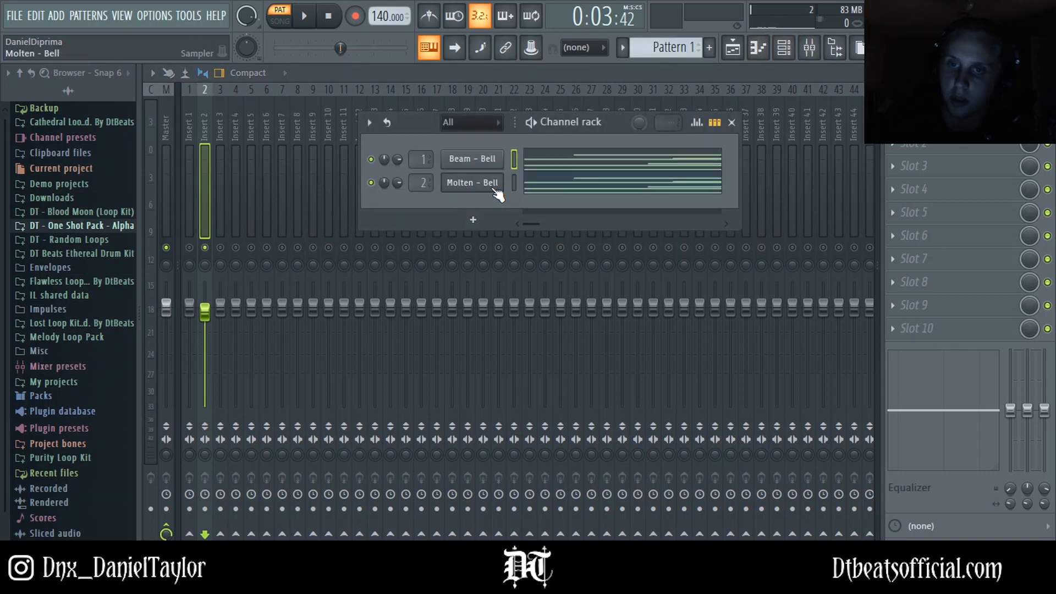
{"action": "left_click", "coordinate": [544, 191]}
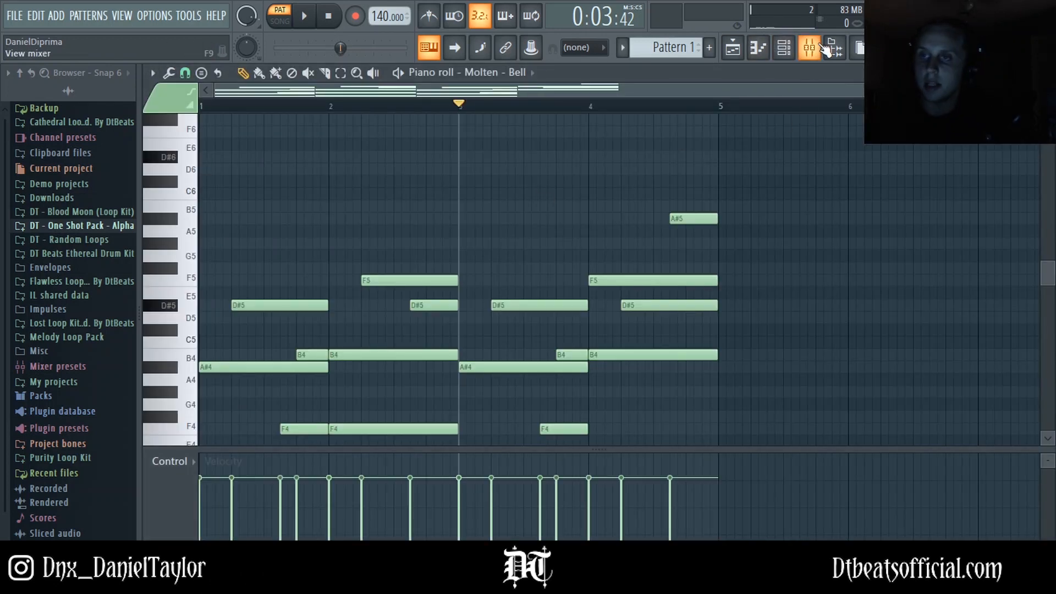
Step: Add Fruity Parametric EQ 2 to mixer insert 2 and roll off the lows and highs with the outer bands
{"action": "left_click", "coordinate": [809, 49]}
{"action": "left_click", "coordinate": [902, 119]}
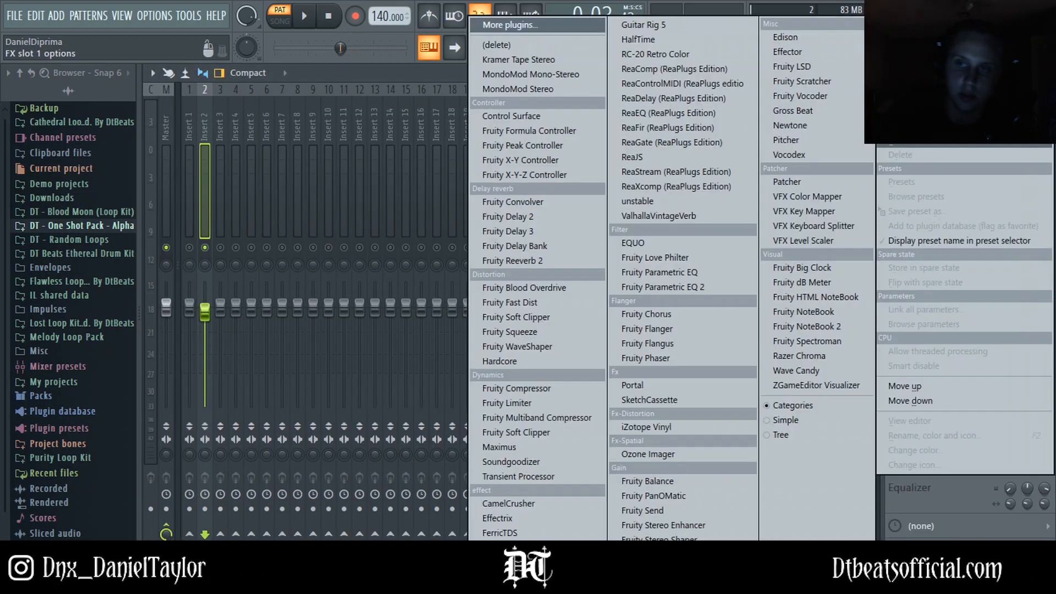
{"action": "left_click", "coordinate": [663, 287]}
{"action": "left_click_drag", "start_coordinate": [343, 391], "coordinate": [381, 456]}
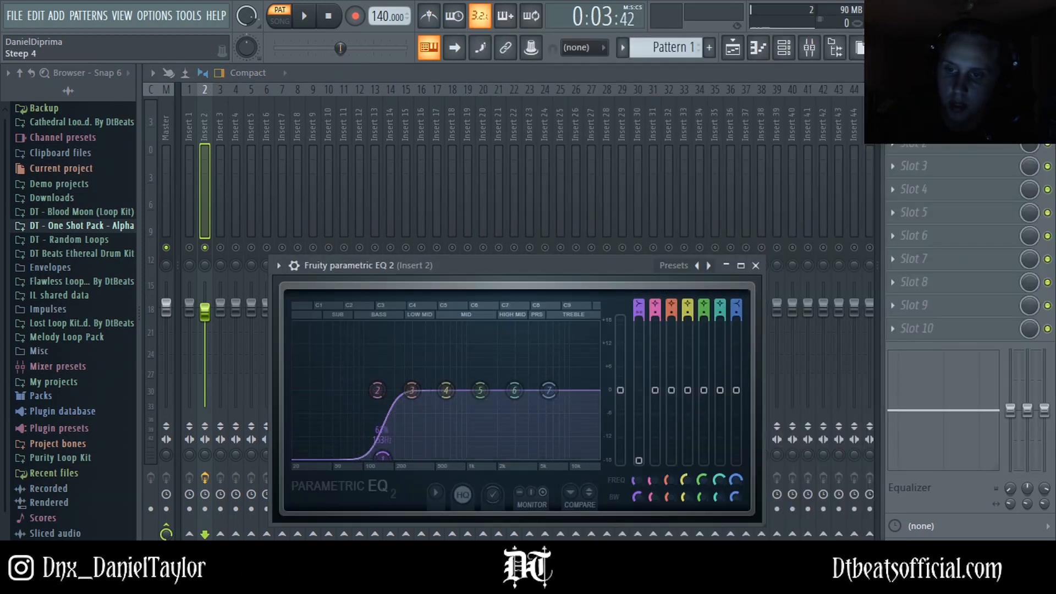
{"action": "left_click_drag", "start_coordinate": [549, 391], "coordinate": [576, 457]}
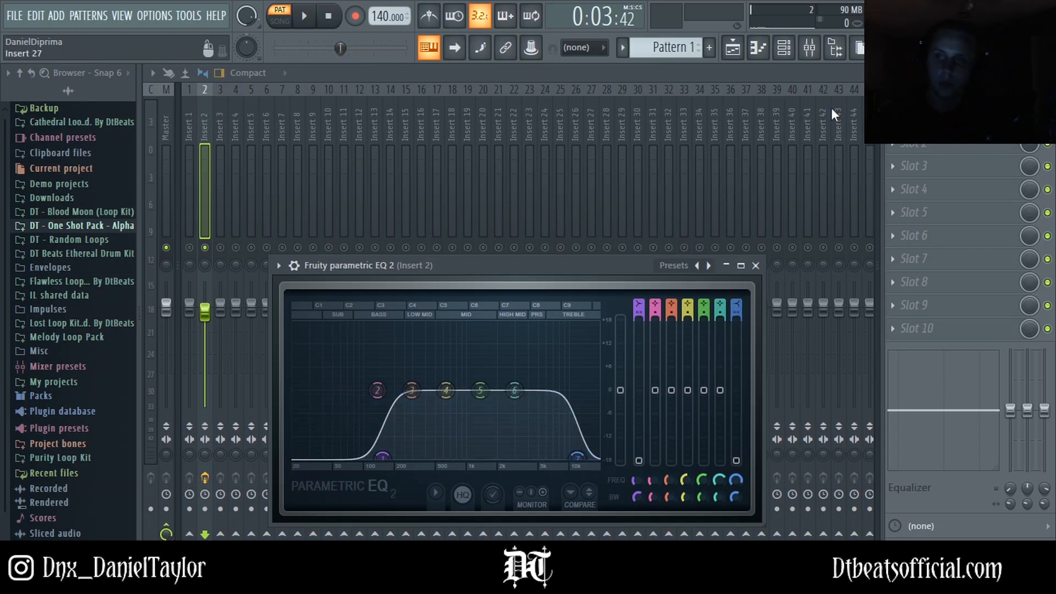
Step: Add the HalfTime plugin to an effect slot on mixer insert 2 and preview it with playback
{"action": "left_click", "coordinate": [899, 268]}
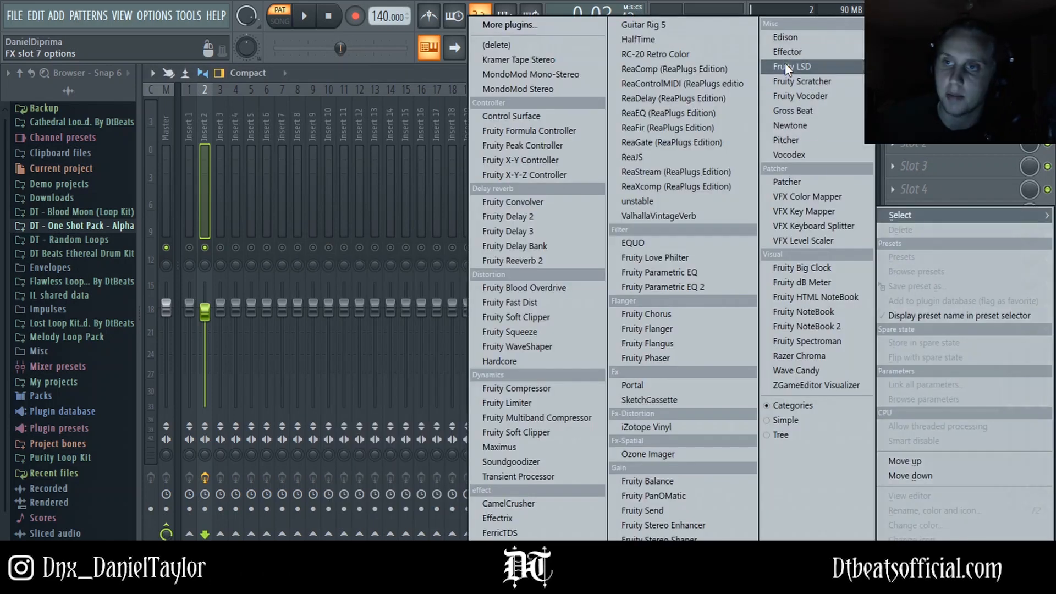
{"action": "left_click", "coordinate": [639, 35]}
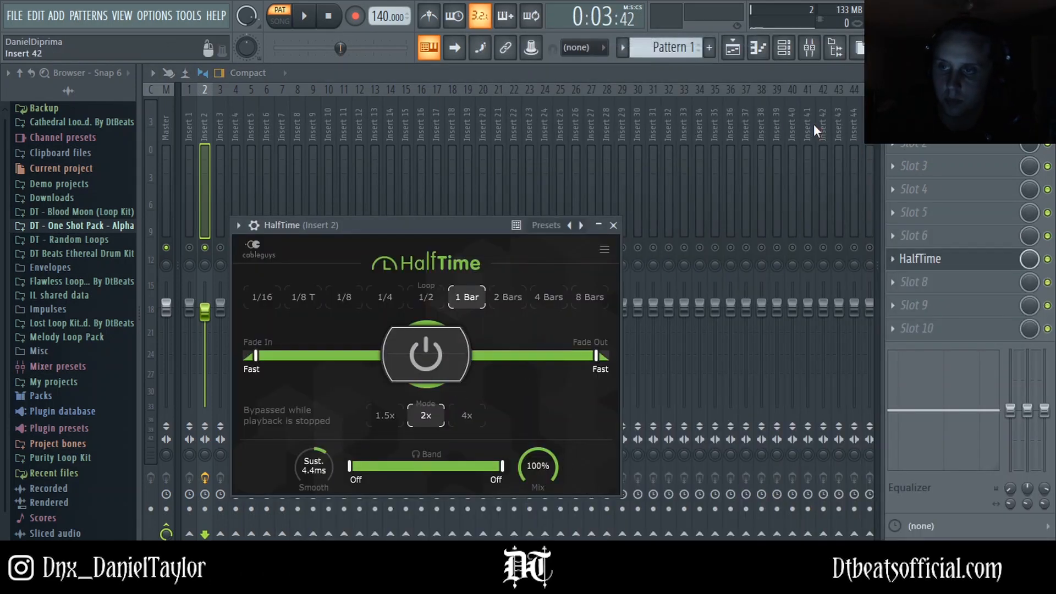
{"action": "key", "text": "space"}
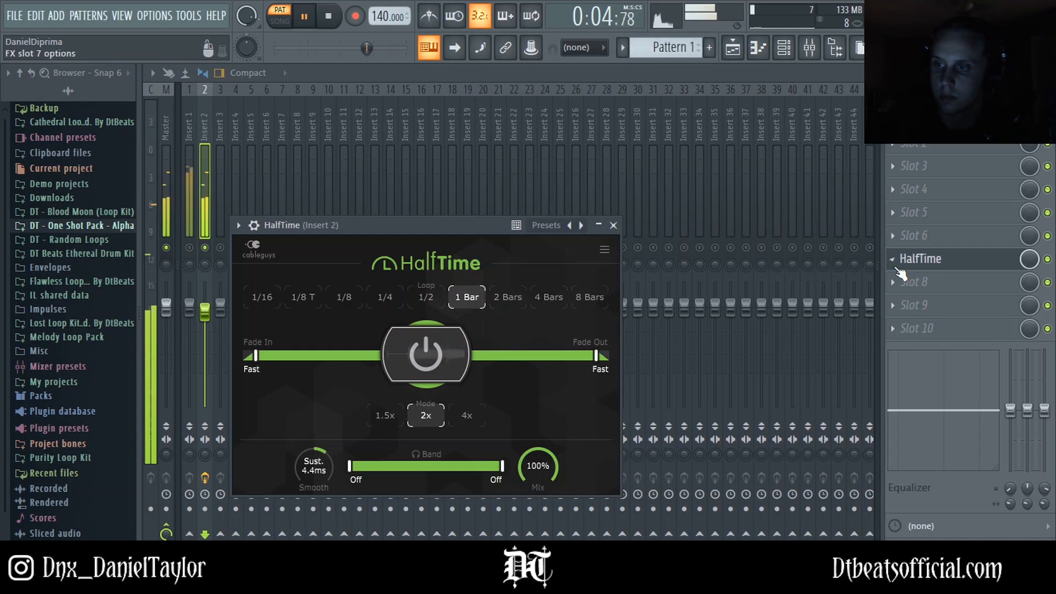
{"action": "key", "text": "space"}
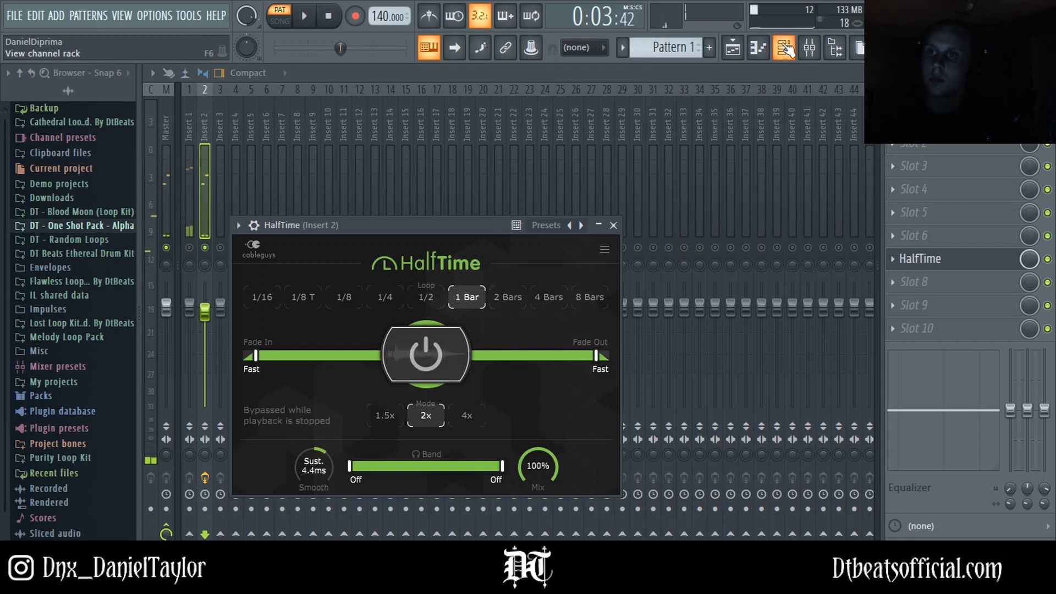
Step: Open the Molten - Bell piano roll and play the progression from the start
{"action": "left_click", "coordinate": [785, 48]}
{"action": "left_click", "coordinate": [546, 188]}
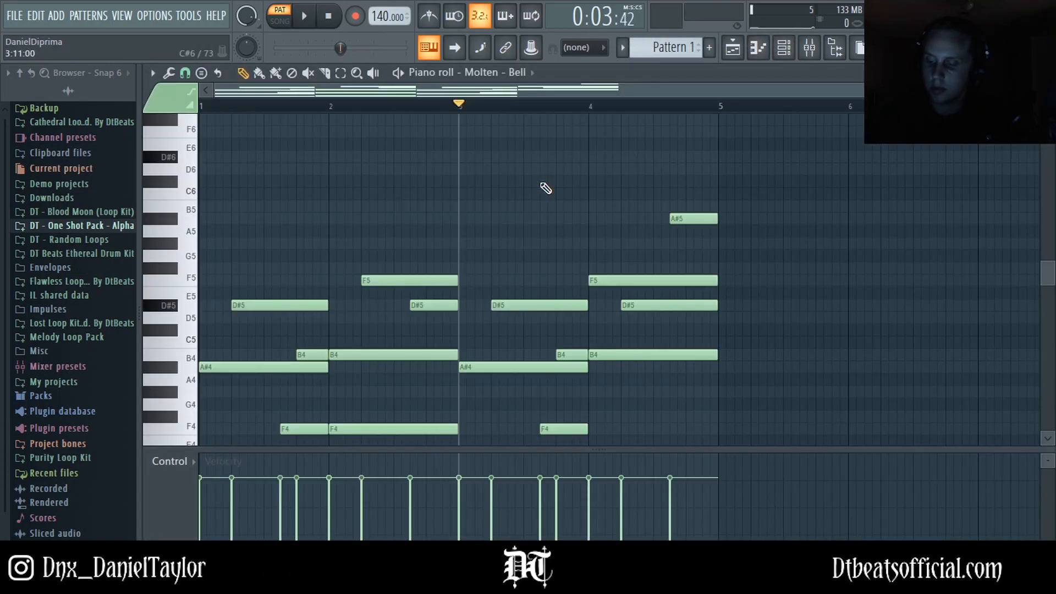
{"action": "key", "text": "space"}
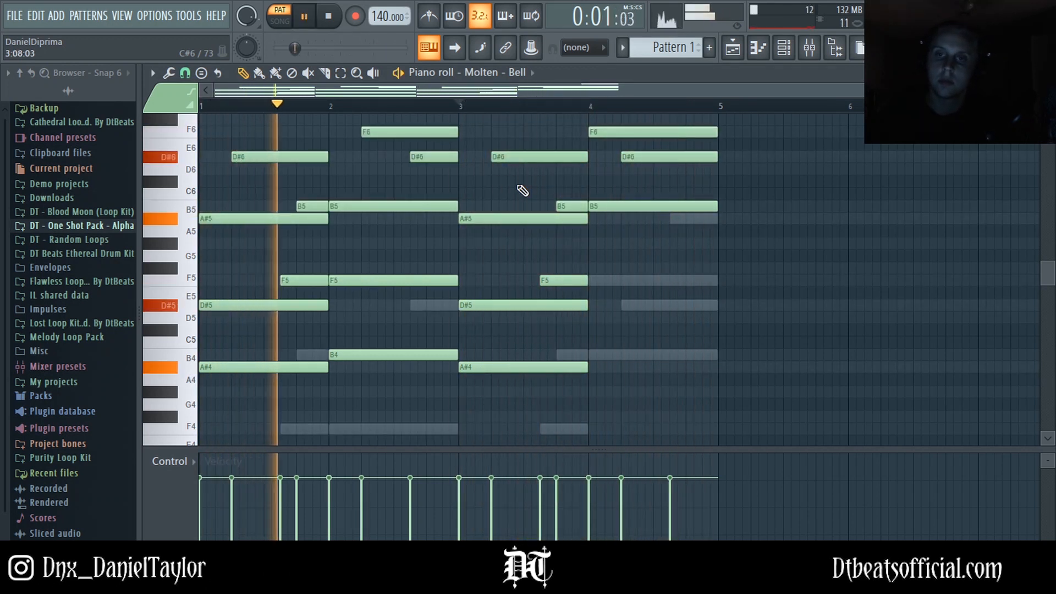
{"action": "scroll", "coordinate": [528, 187], "scroll_direction": "up", "scroll_amount": 3}
{"action": "key", "text": "space"}
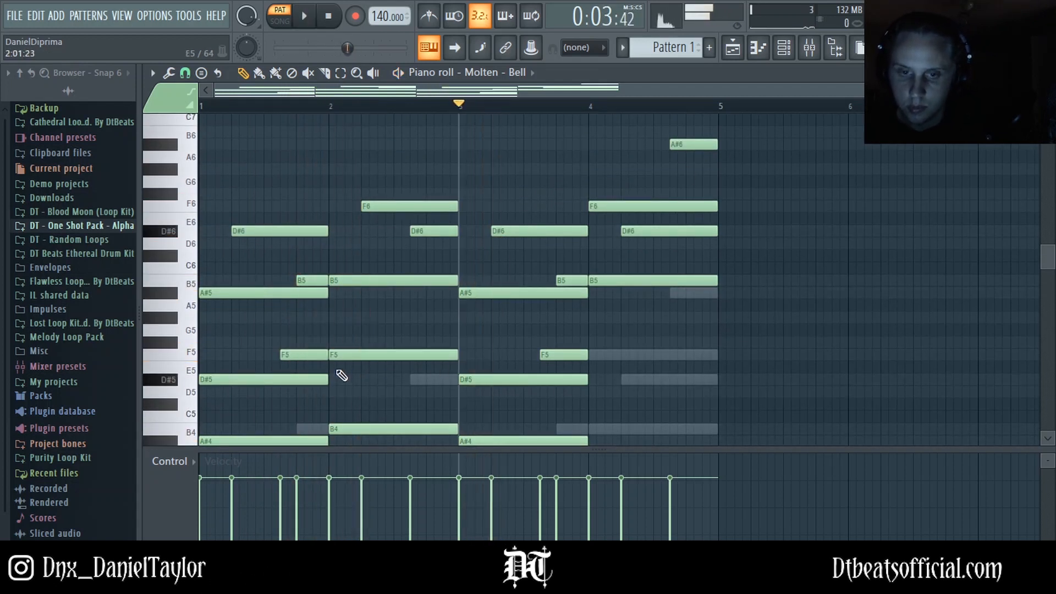
{"action": "left_click", "coordinate": [202, 105]}
{"action": "key", "text": "space"}
{"action": "key", "text": "space"}
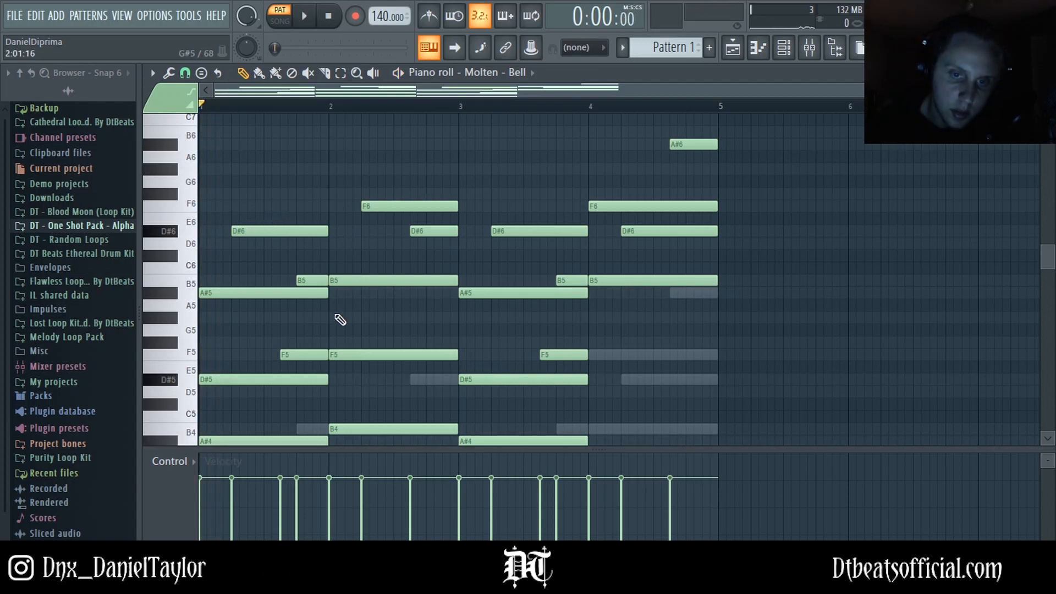
Step: Shift the F5 notes in bar 1 and bar 3 slightly earlier in the Molten - Bell piano roll, previewing the result
{"action": "left_click_drag", "start_coordinate": [291, 352], "coordinate": [271, 351]}
{"action": "key", "text": "space"}
{"action": "key", "text": "space"}
{"action": "key", "text": "space"}
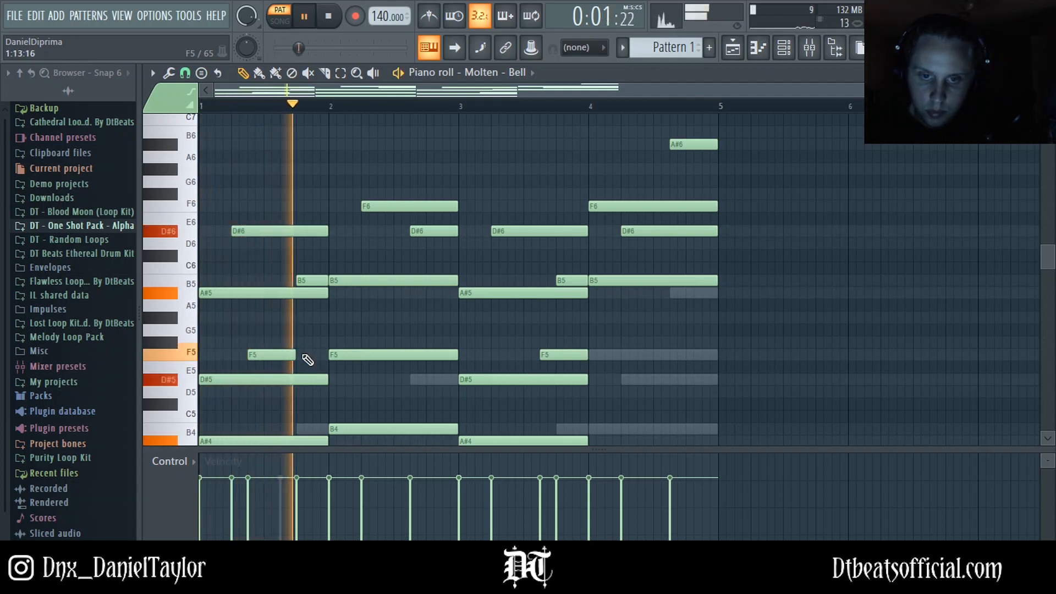
{"action": "key", "text": "space"}
{"action": "key", "text": "space"}
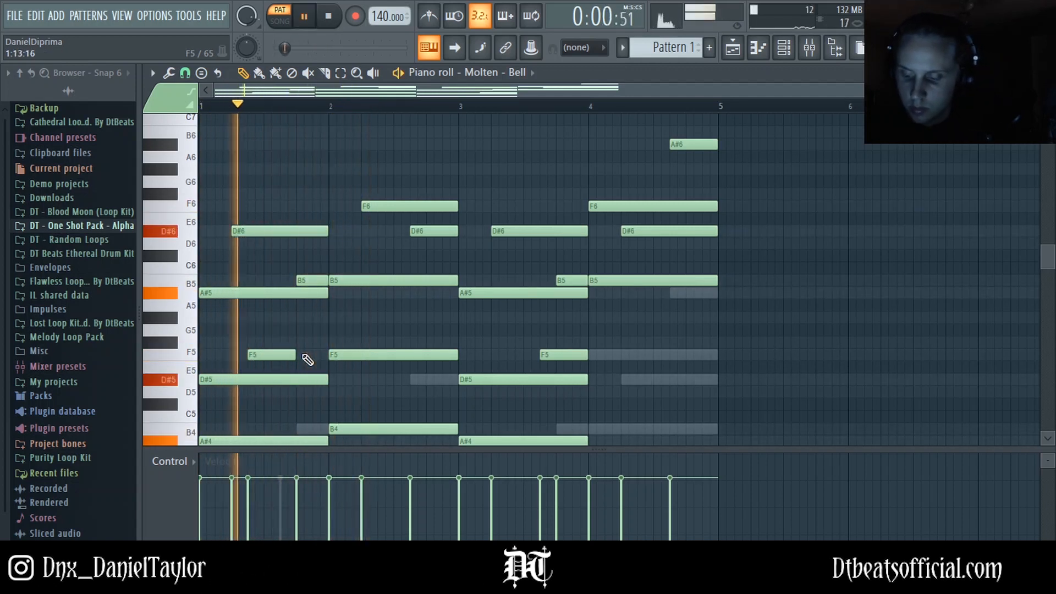
{"action": "key", "text": "space"}
{"action": "key", "text": "space"}
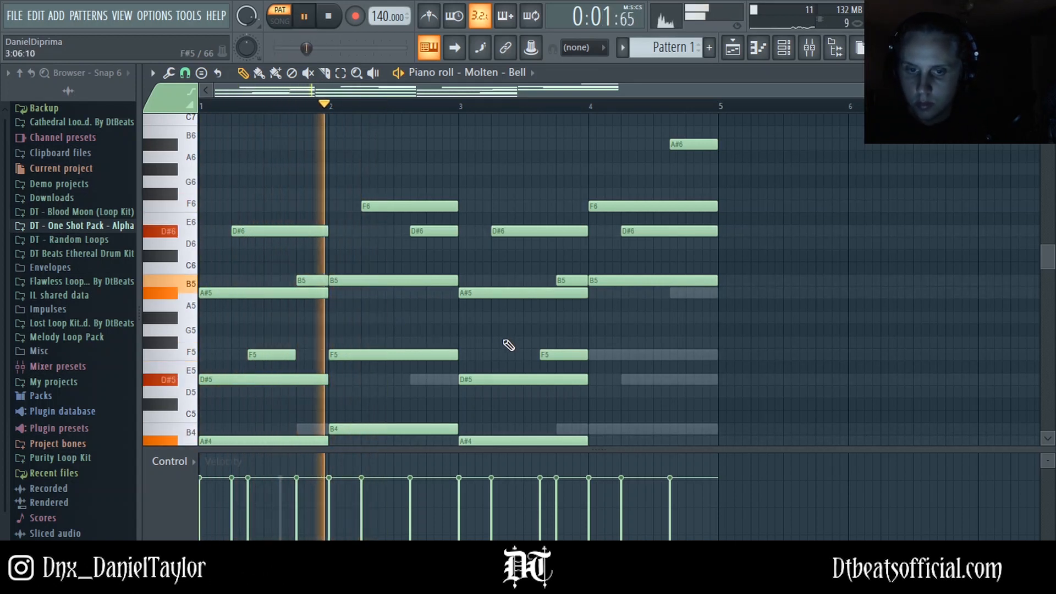
{"action": "left_click_drag", "start_coordinate": [559, 356], "coordinate": [526, 357]}
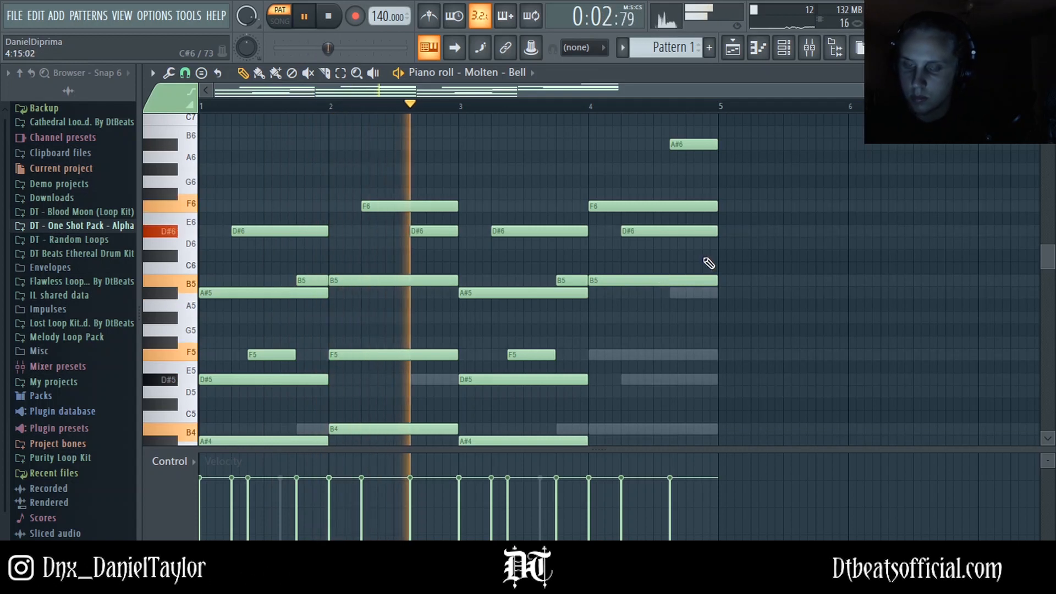
Step: Add a G#4 note at bar 4 and stretch it to end at bar 5, then play it back
{"action": "scroll", "coordinate": [704, 261], "scroll_direction": "down", "scroll_amount": 3}
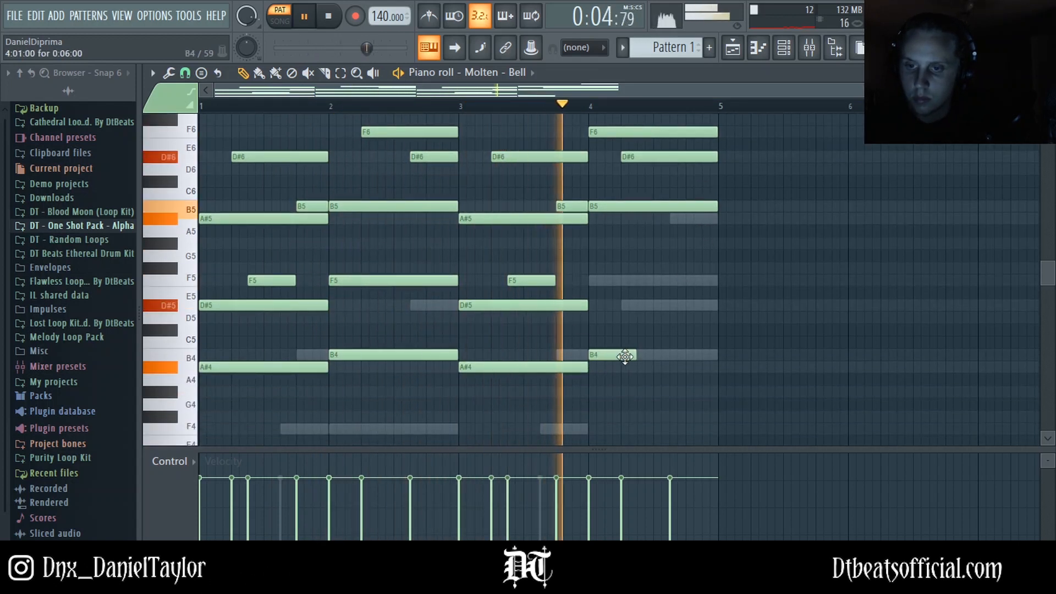
{"action": "key", "text": "space"}
{"action": "left_click", "coordinate": [619, 391]}
{"action": "key", "text": "space"}
{"action": "left_click_drag", "start_coordinate": [619, 395], "coordinate": [718, 393]}
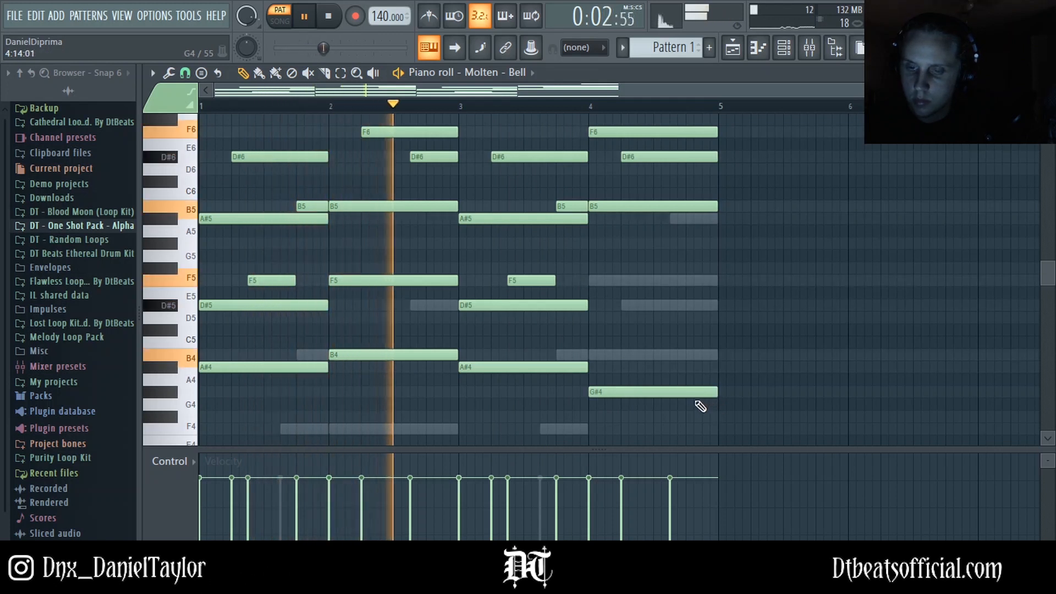
{"action": "scroll", "coordinate": [677, 405], "scroll_direction": "up", "scroll_amount": 1}
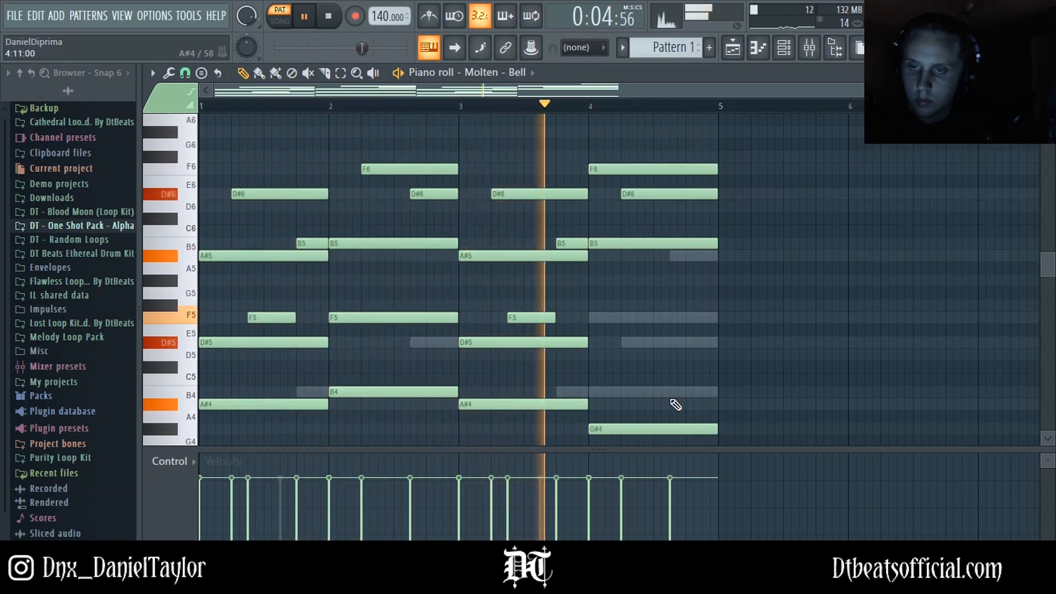
{"action": "scroll", "coordinate": [676, 405], "scroll_direction": "up", "scroll_amount": 1}
{"action": "scroll", "coordinate": [668, 402], "scroll_direction": "down", "scroll_amount": 3}
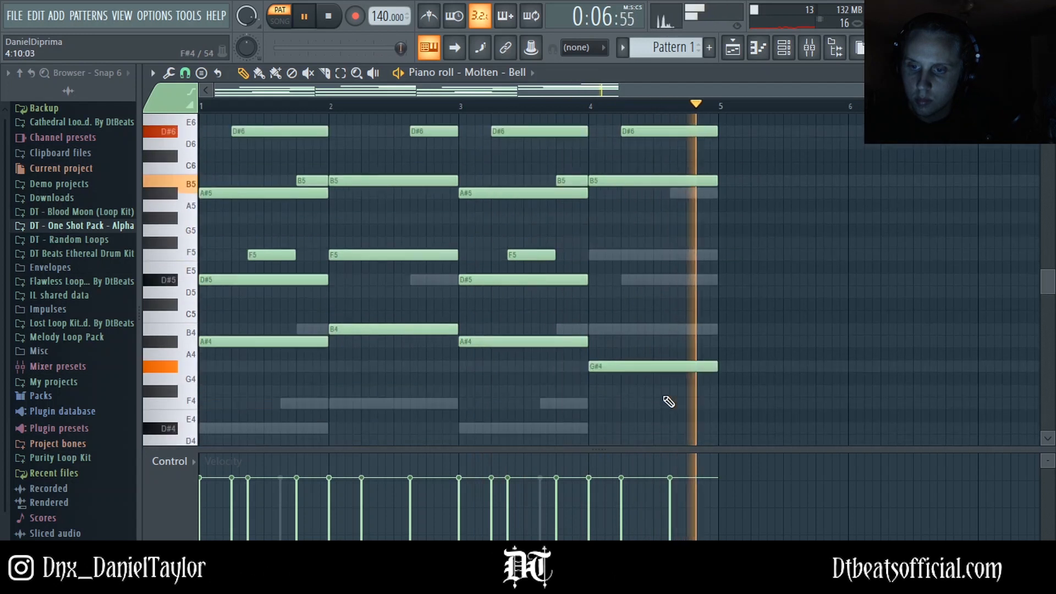
{"action": "key", "text": "space"}
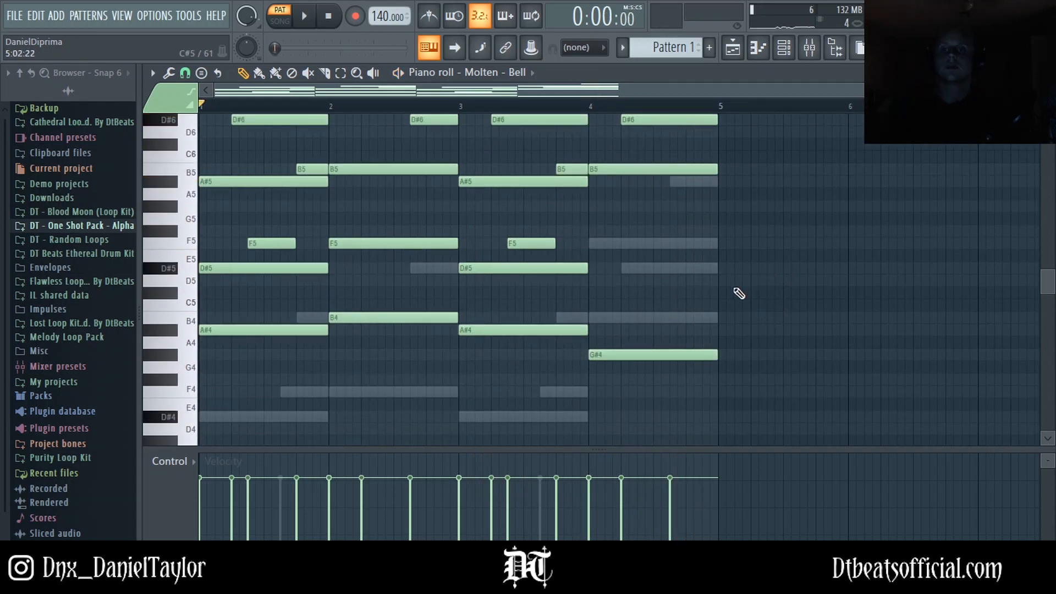
{"action": "scroll", "coordinate": [461, 357], "scroll_direction": "up", "scroll_amount": 2}
{"action": "key", "text": "F6"}
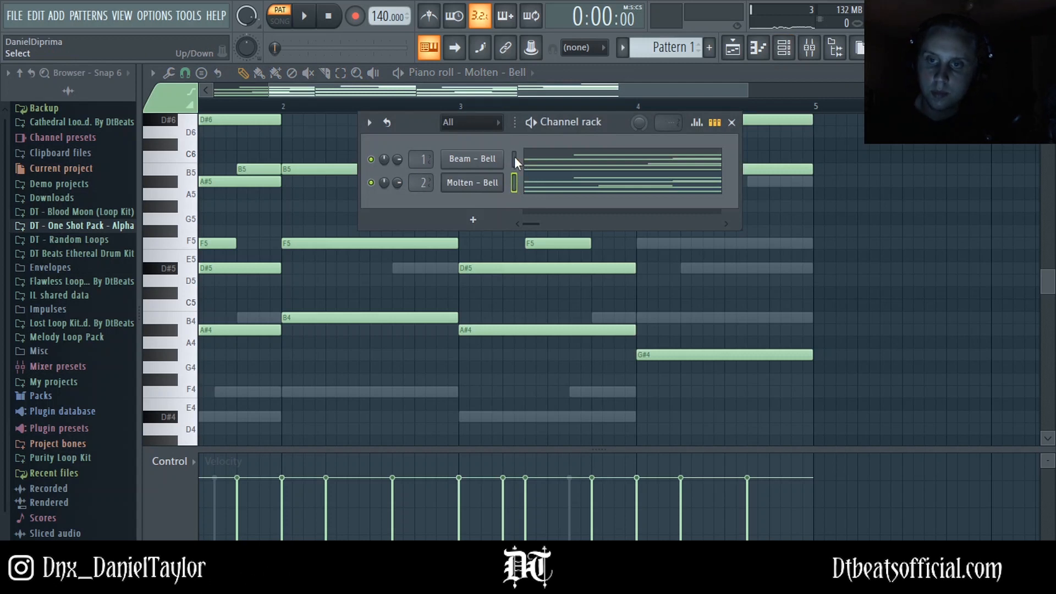
{"action": "left_click", "coordinate": [513, 158]}
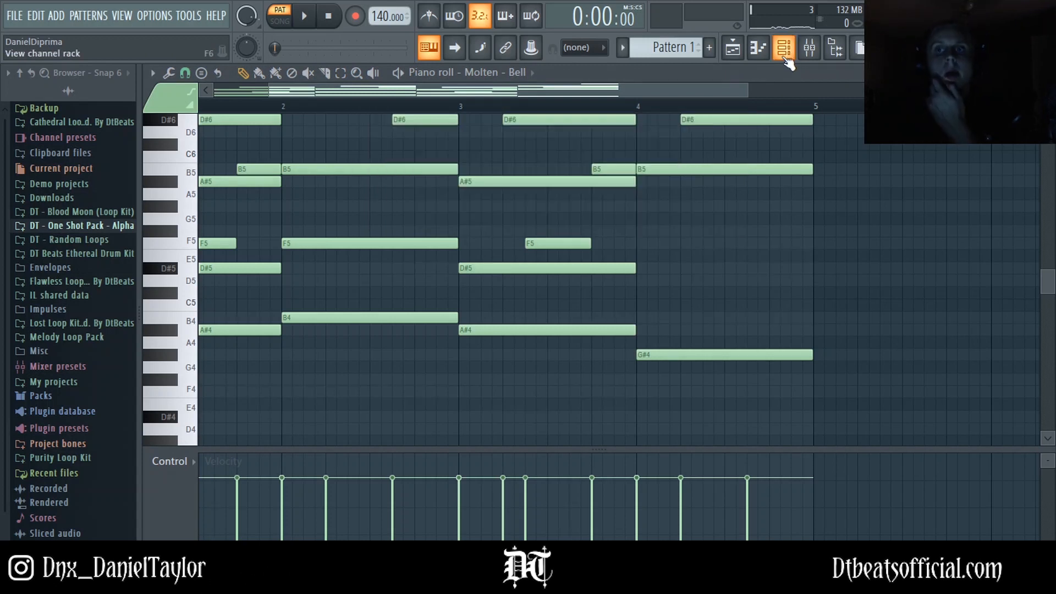
{"action": "key", "text": "F6"}
{"action": "left_click", "coordinate": [784, 48]}
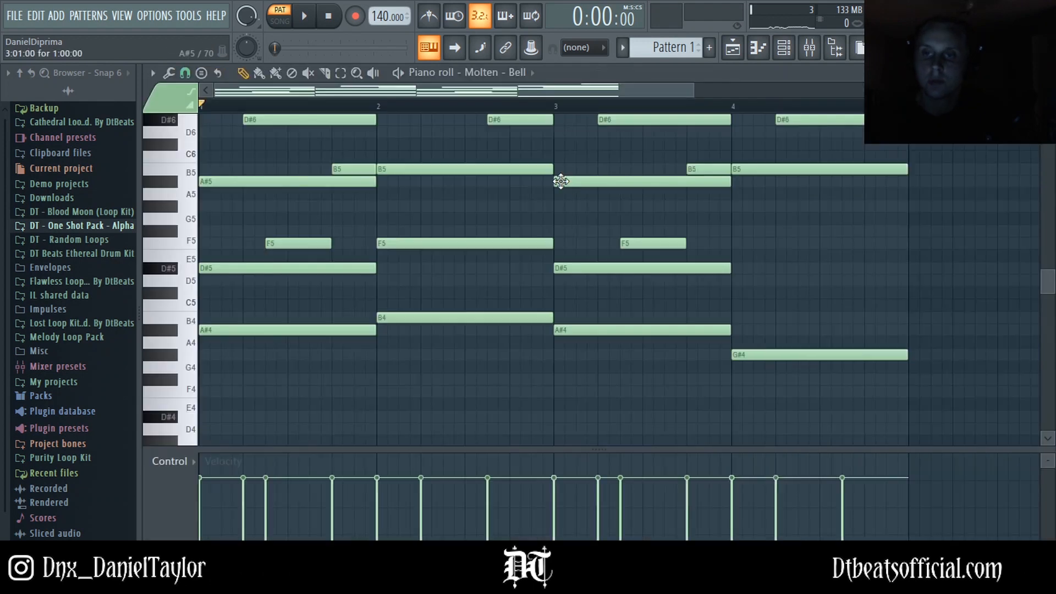
Step: Select the lower A#4, B4 and G#4 notes and lower their velocity
{"action": "scroll", "coordinate": [755, 313], "scroll_direction": "down", "scroll_amount": 4}
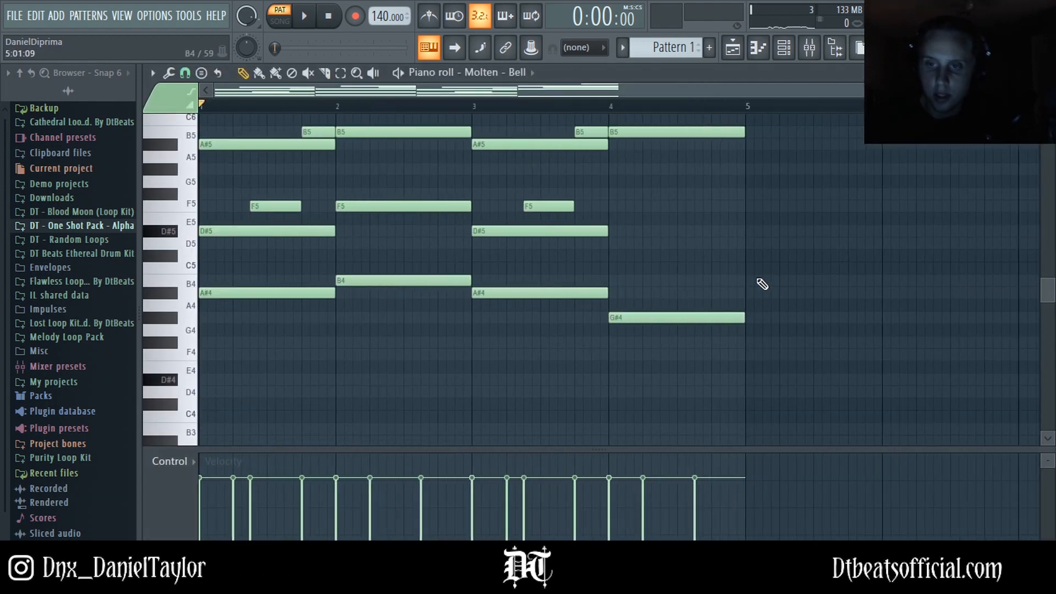
{"action": "left_click_drag", "start_coordinate": [677, 236], "coordinate": [199, 373]}
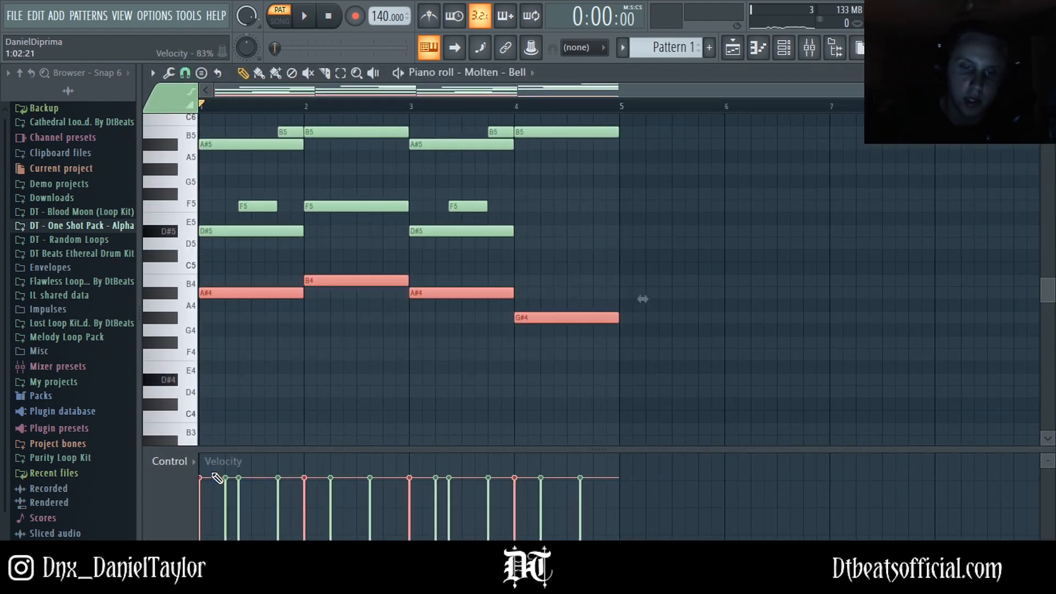
{"action": "left_click_drag", "start_coordinate": [280, 492], "coordinate": [308, 520]}
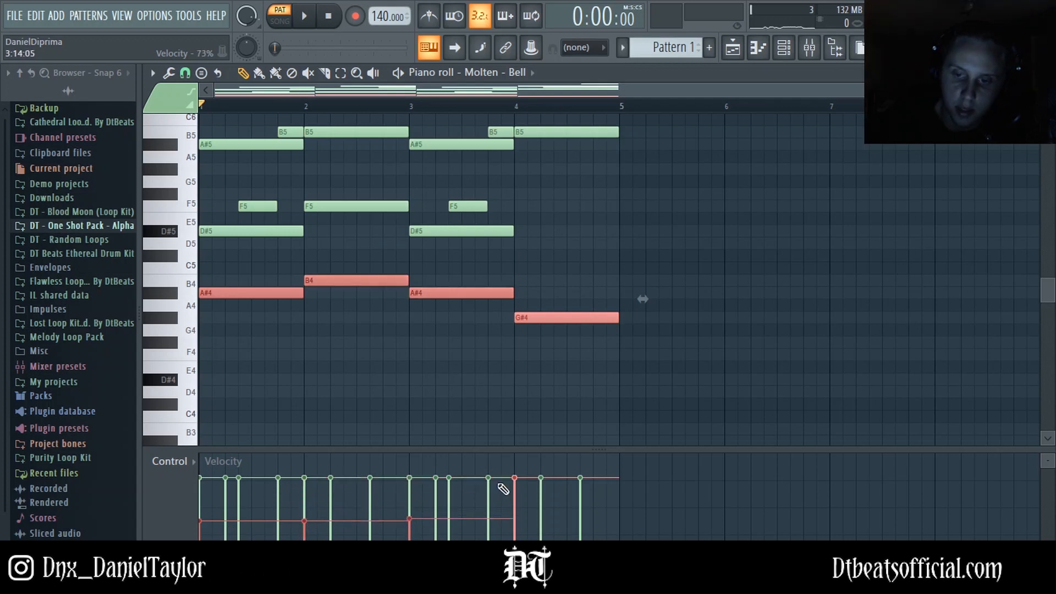
{"action": "left_click_drag", "start_coordinate": [503, 489], "coordinate": [517, 521]}
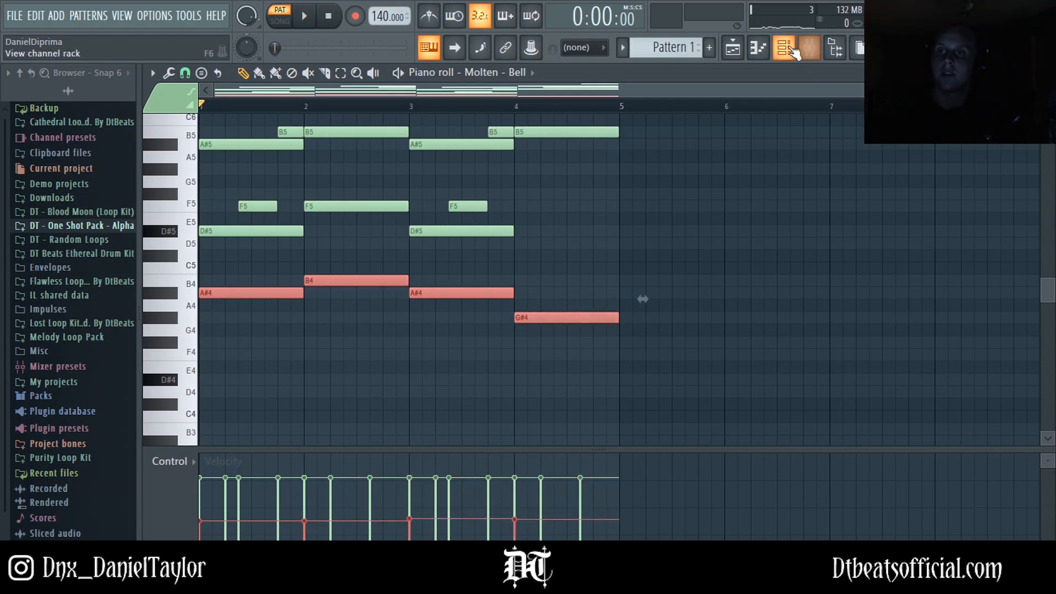
Step: Open the mixer and add RC-20 Retro Color to slot 2 of insert 2
{"action": "left_click", "coordinate": [785, 49]}
{"action": "left_click", "coordinate": [808, 51]}
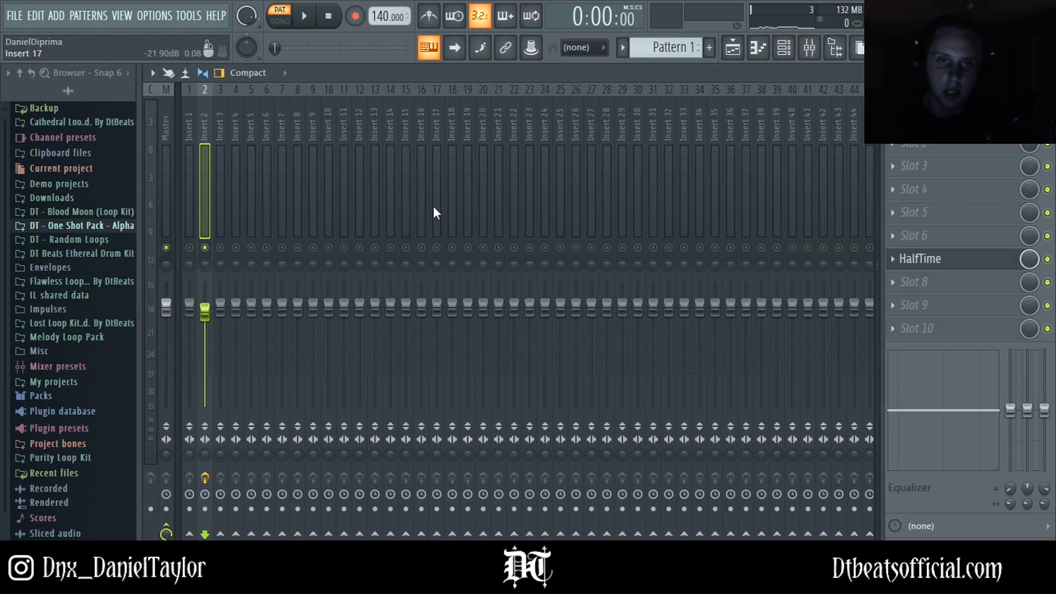
{"action": "left_click", "coordinate": [907, 144]}
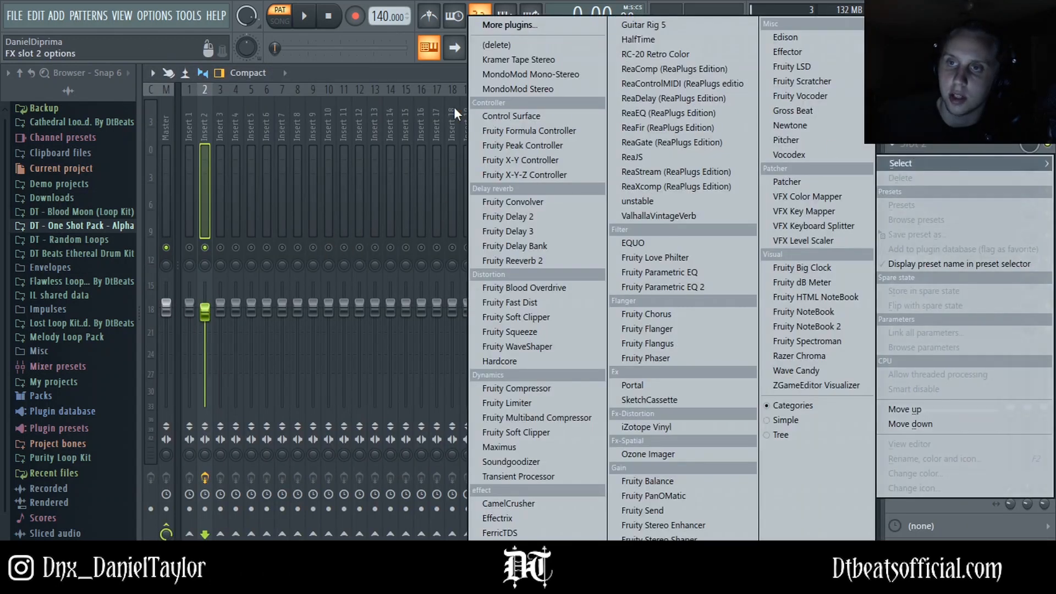
{"action": "left_click", "coordinate": [637, 53]}
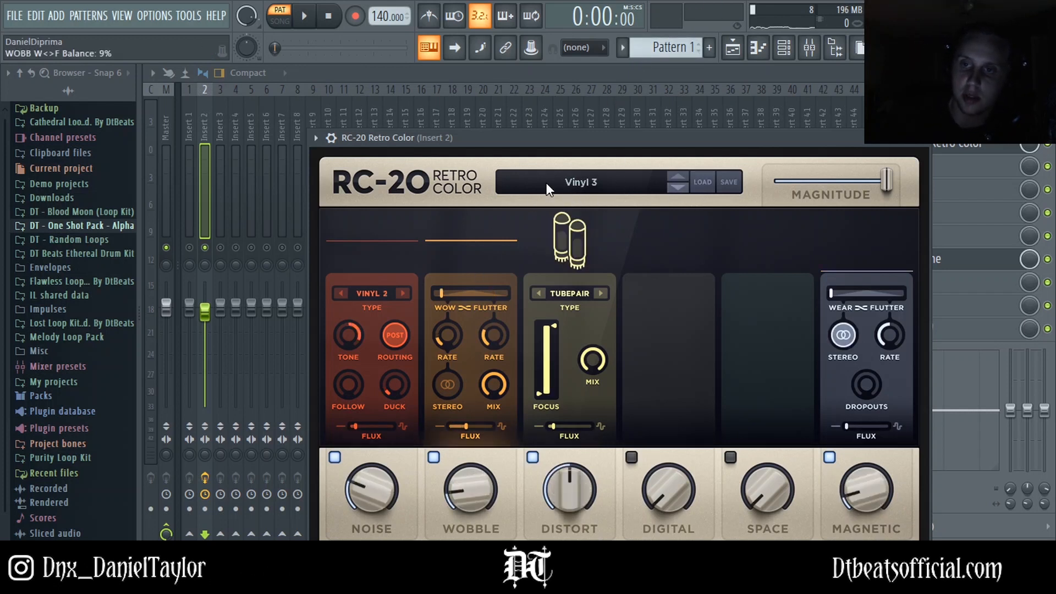
Step: Open the RC-20 preset browser and start playback of the pattern
{"action": "left_click", "coordinate": [588, 186]}
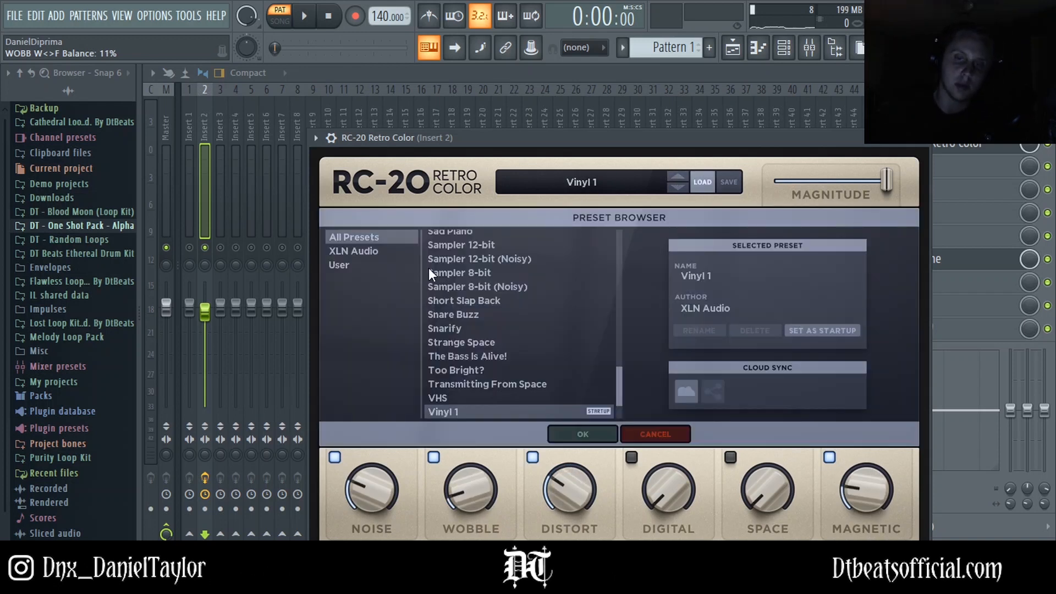
{"action": "left_click", "coordinate": [217, 259]}
{"action": "key", "text": "space"}
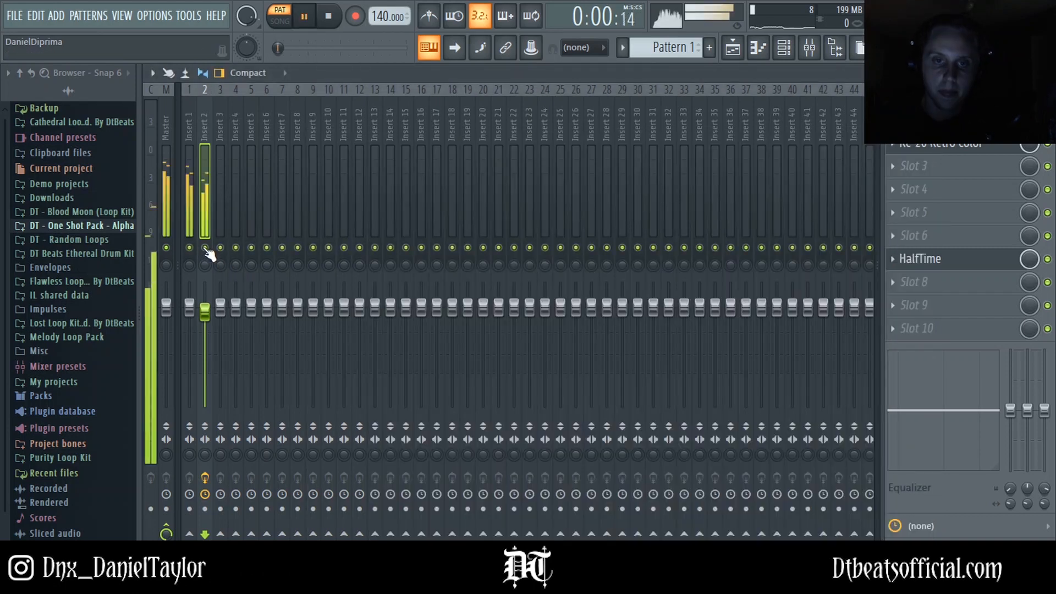
{"action": "left_click", "coordinate": [951, 259]}
{"action": "left_click", "coordinate": [935, 151]}
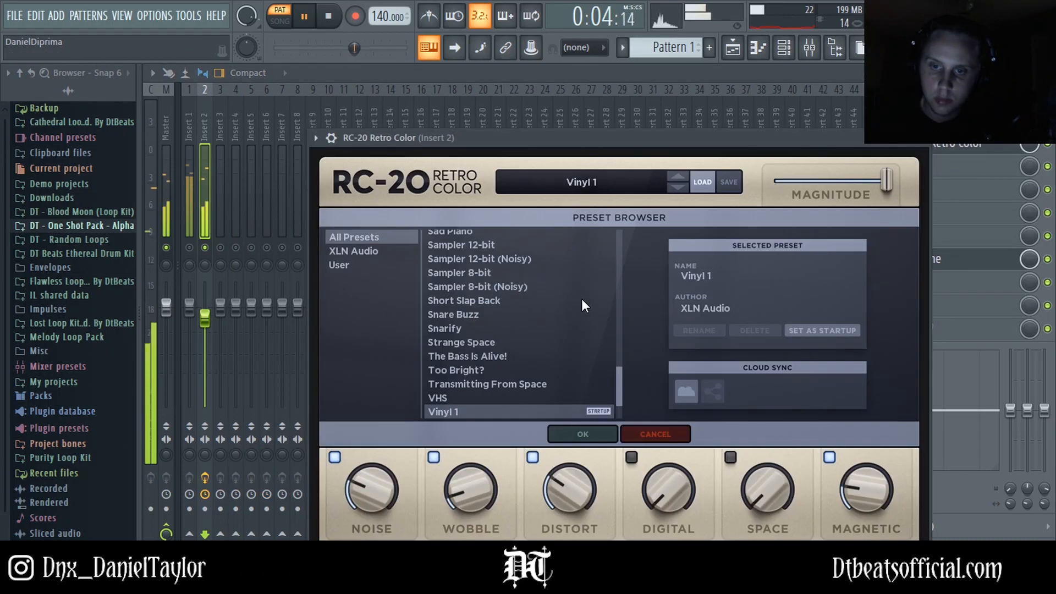
Step: Audition RC-20 presets from Flux Chorus through Meaty Vocals while the pattern plays
{"action": "scroll", "coordinate": [475, 344], "scroll_direction": "up", "scroll_amount": 5}
{"action": "scroll", "coordinate": [476, 342], "scroll_direction": "up", "scroll_amount": 8}
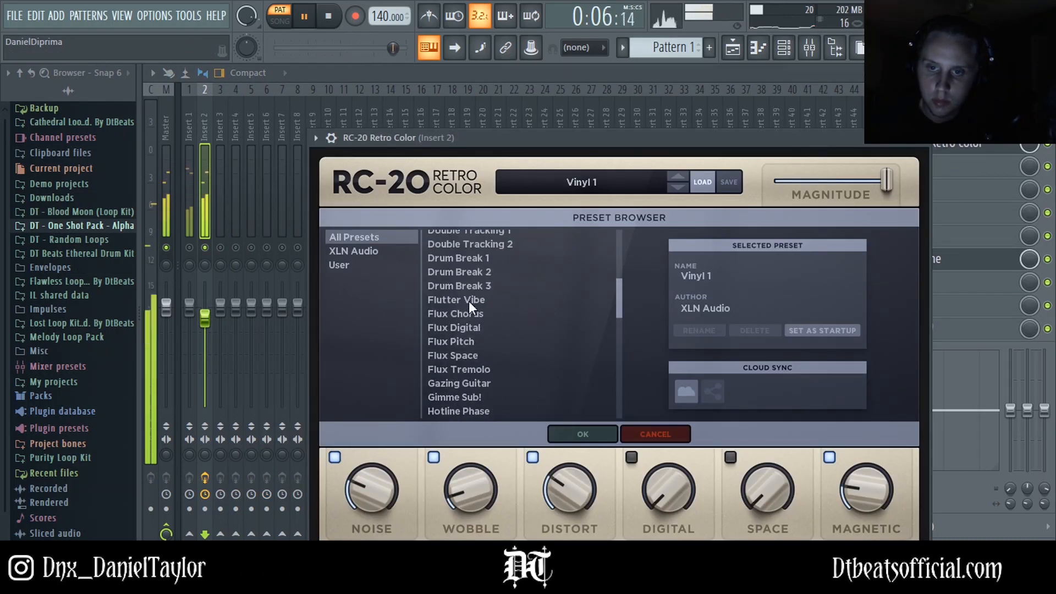
{"action": "left_click", "coordinate": [456, 315]}
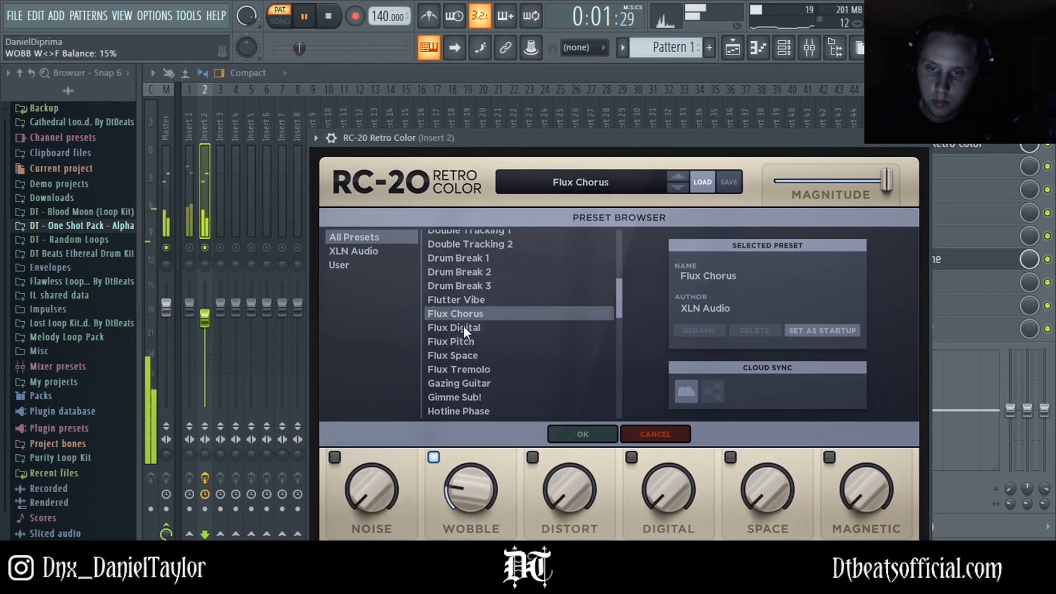
{"action": "left_click", "coordinate": [466, 328]}
{"action": "left_click", "coordinate": [468, 299]}
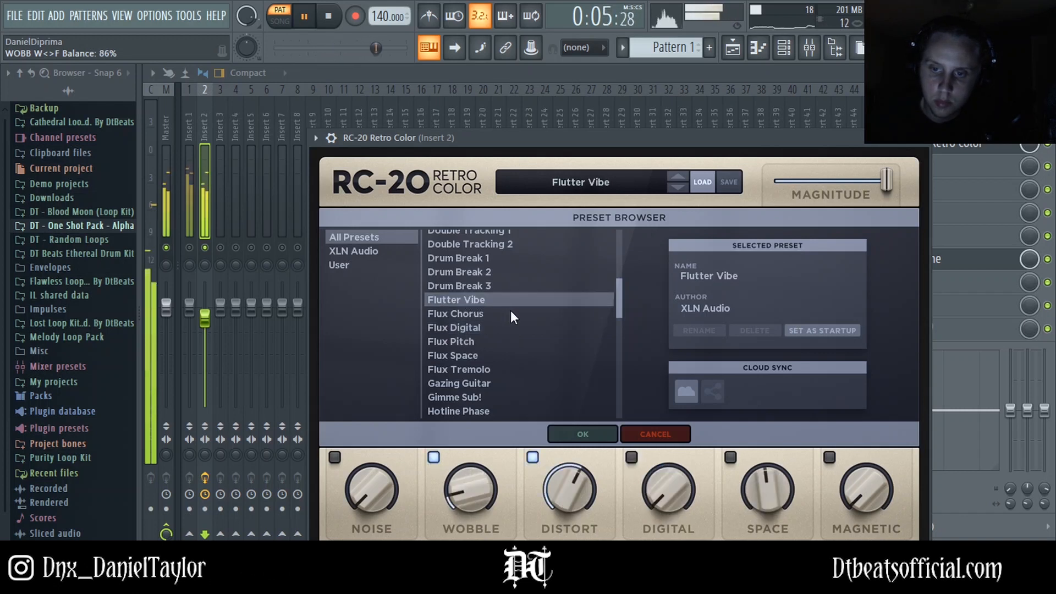
{"action": "scroll", "coordinate": [510, 310], "scroll_direction": "down", "scroll_amount": 2}
{"action": "left_click", "coordinate": [455, 315]}
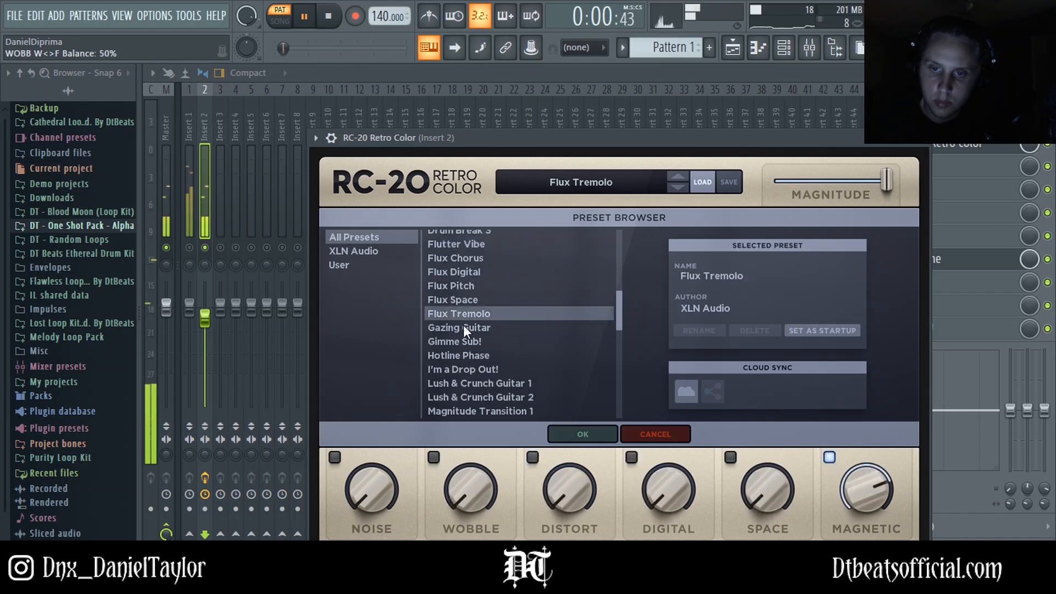
{"action": "left_click", "coordinate": [463, 328]}
{"action": "scroll", "coordinate": [524, 344], "scroll_direction": "down", "scroll_amount": 2}
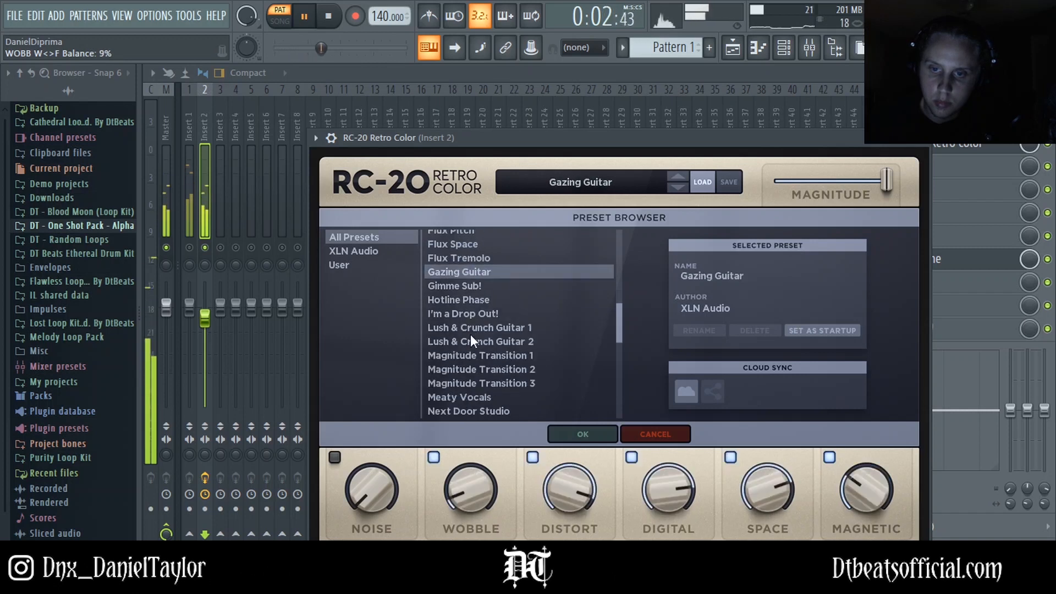
{"action": "scroll", "coordinate": [468, 341], "scroll_direction": "down", "scroll_amount": 3}
{"action": "left_click", "coordinate": [453, 314]}
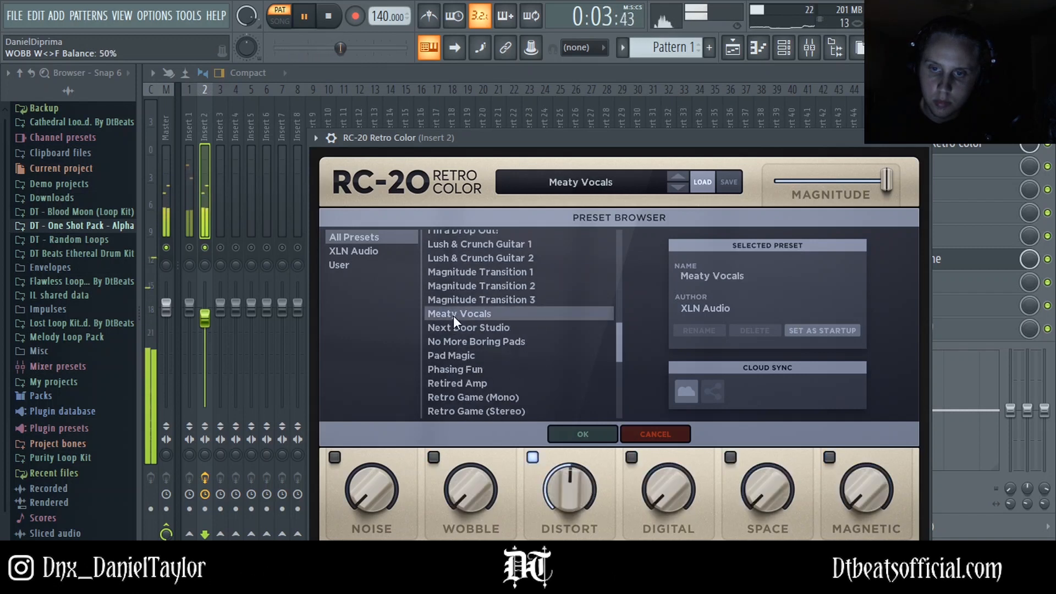
Step: Audition further RC-20 presets from Pad Magic through Too Bright? while listening
{"action": "left_click", "coordinate": [465, 354]}
{"action": "left_click", "coordinate": [477, 340]}
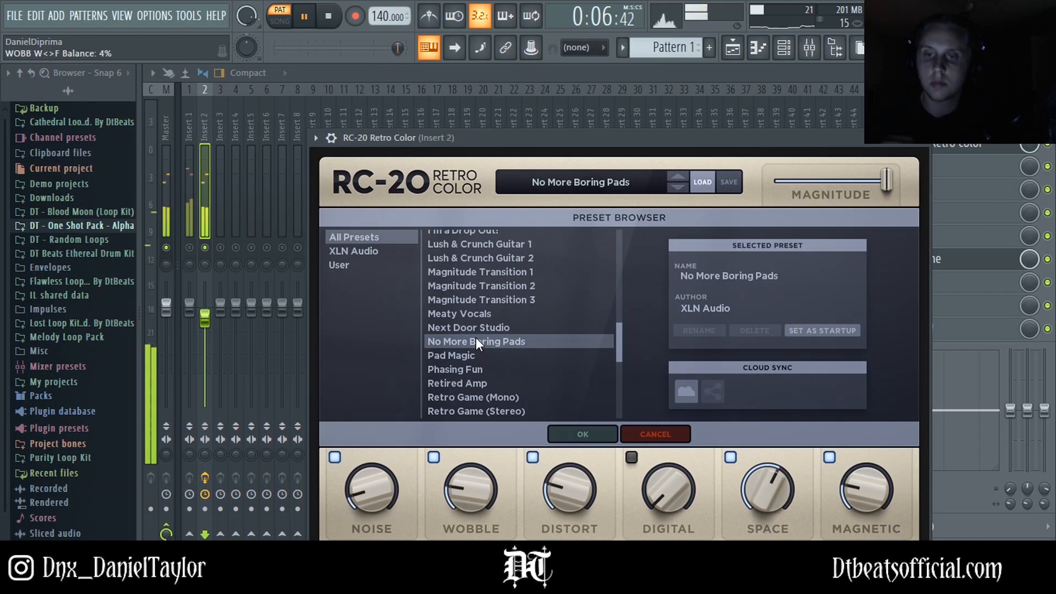
{"action": "scroll", "coordinate": [474, 341], "scroll_direction": "down", "scroll_amount": 1}
{"action": "left_click", "coordinate": [457, 341]}
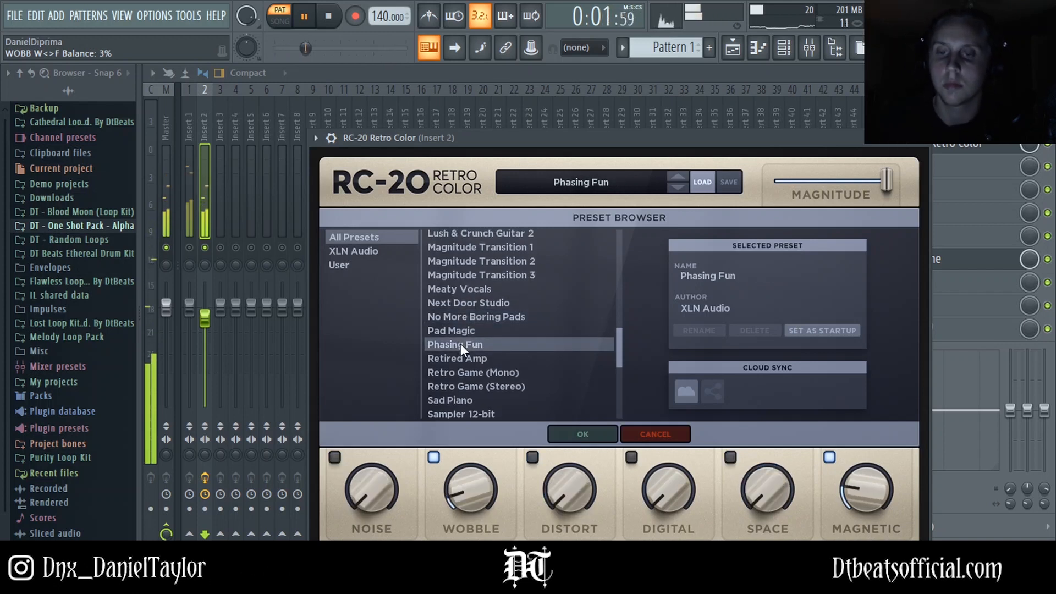
{"action": "scroll", "coordinate": [469, 360], "scroll_direction": "down", "scroll_amount": 1}
{"action": "left_click", "coordinate": [468, 358]}
{"action": "scroll", "coordinate": [487, 345], "scroll_direction": "down", "scroll_amount": 1}
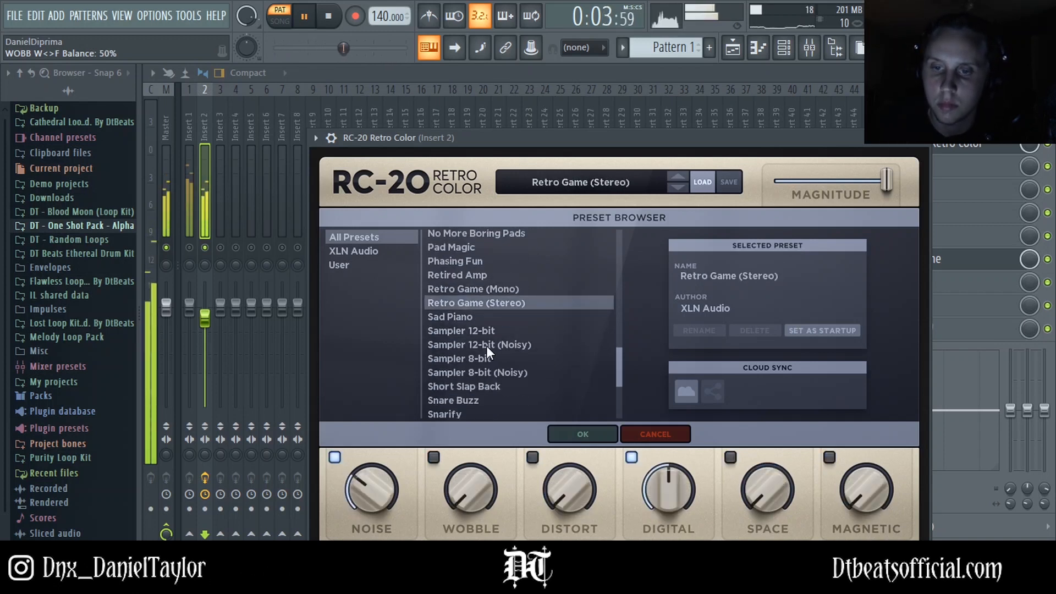
{"action": "left_click", "coordinate": [453, 315]}
{"action": "scroll", "coordinate": [523, 346], "scroll_direction": "down", "scroll_amount": 2}
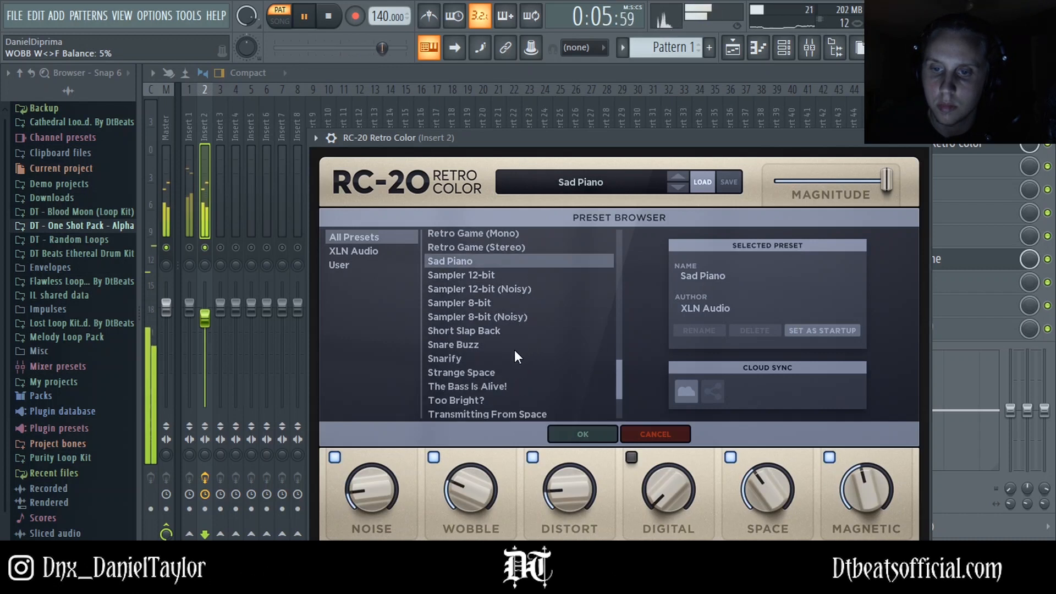
{"action": "left_click", "coordinate": [474, 334]}
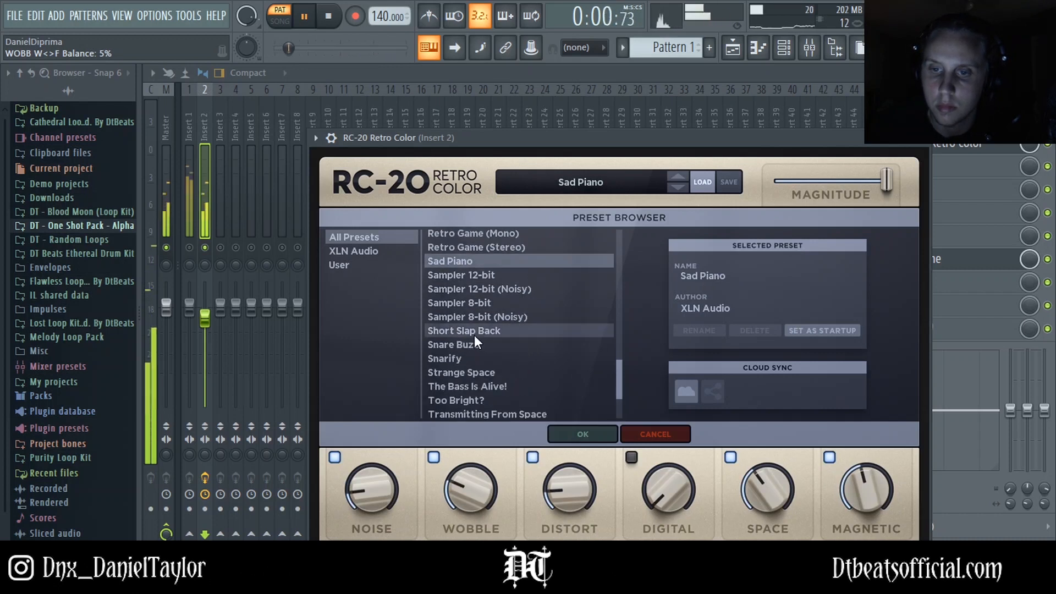
{"action": "scroll", "coordinate": [461, 348], "scroll_direction": "down", "scroll_amount": 2}
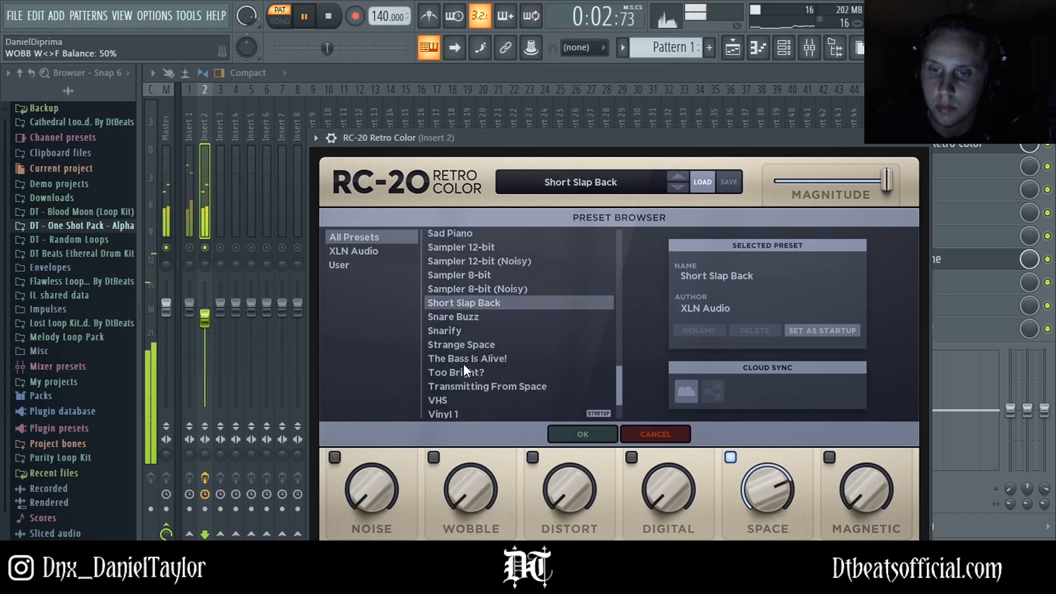
{"action": "left_click", "coordinate": [460, 344]}
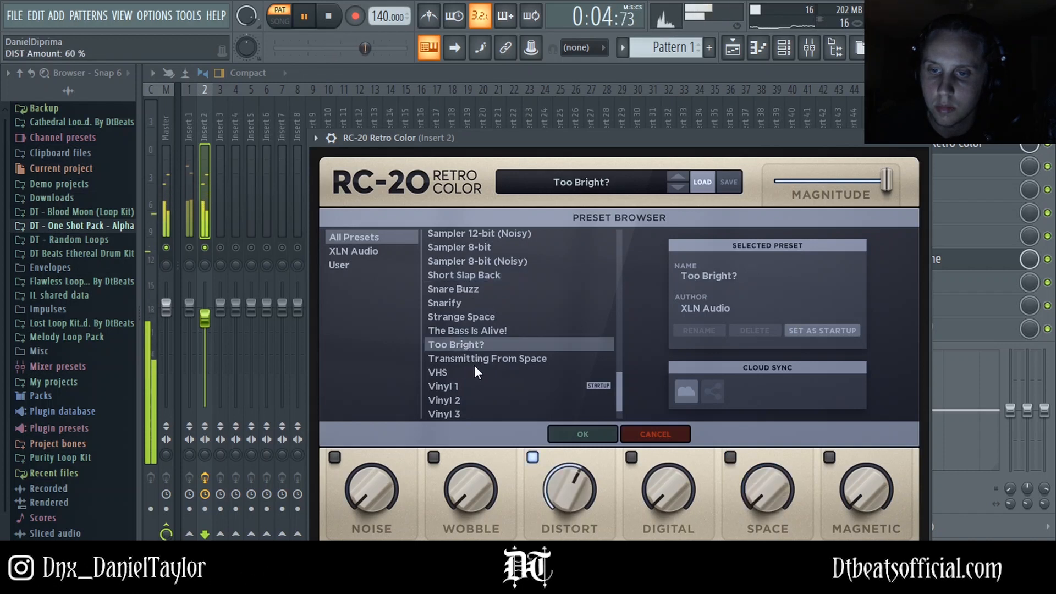
Step: Load the VHS preset and switch off its Noise, Magnetic and Digital modules
{"action": "left_click", "coordinate": [461, 358]}
{"action": "left_click", "coordinate": [441, 372]}
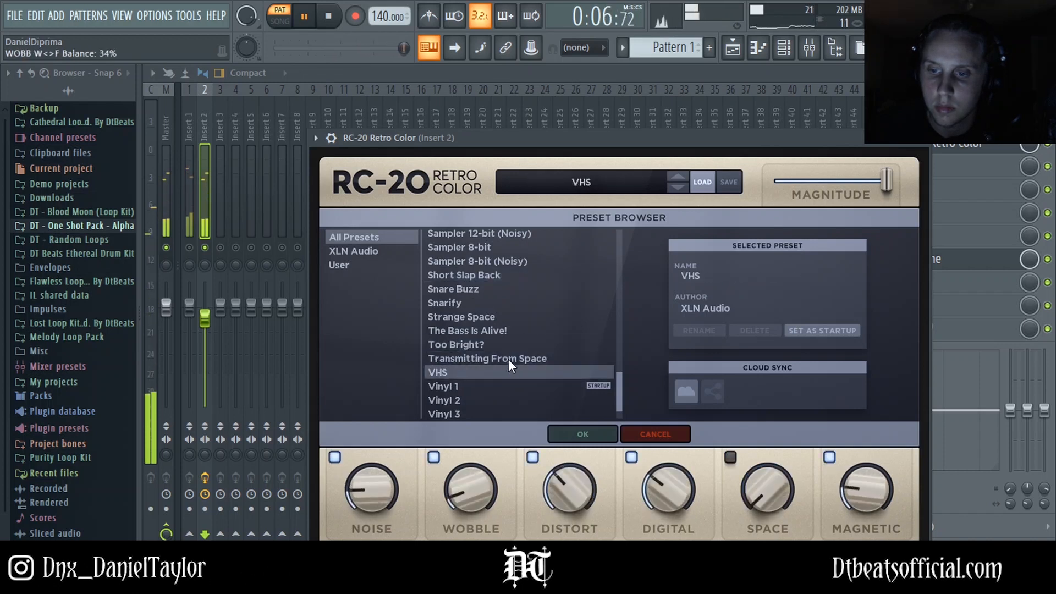
{"action": "left_click", "coordinate": [335, 456]}
{"action": "left_click", "coordinate": [830, 458]}
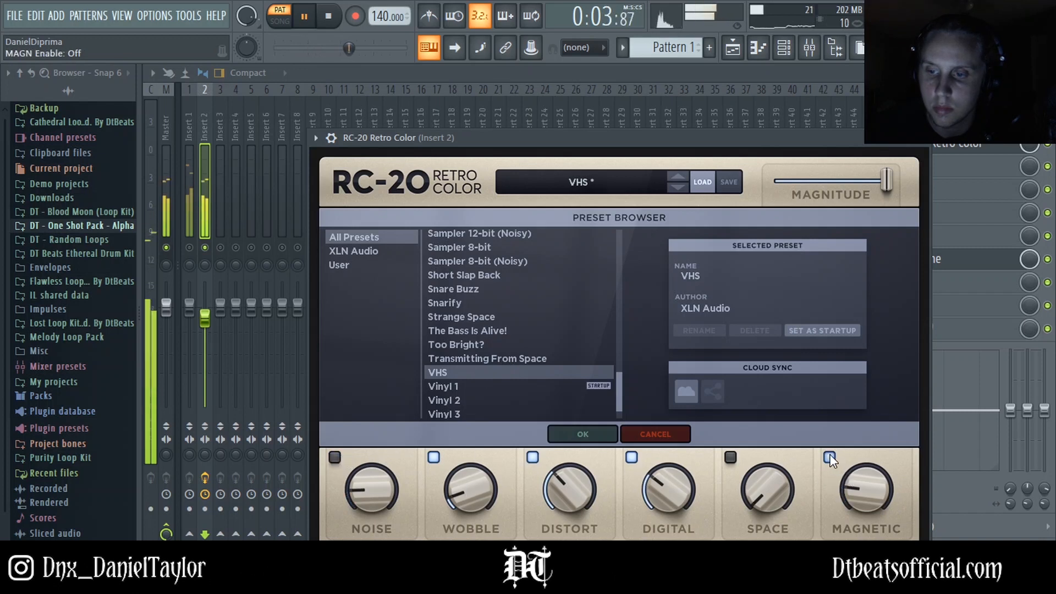
{"action": "left_click", "coordinate": [631, 457]}
Step: Lower the Distort amount to 25% and close the preset browser
{"action": "left_click_drag", "start_coordinate": [729, 137], "coordinate": [707, 112]}
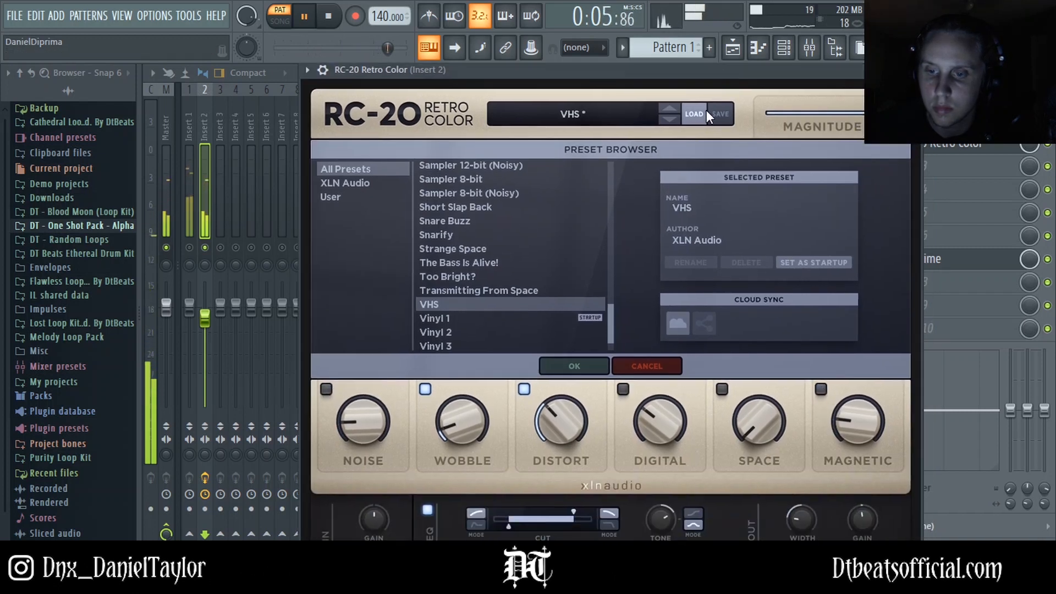
{"action": "left_click_drag", "start_coordinate": [552, 424], "coordinate": [553, 451]}
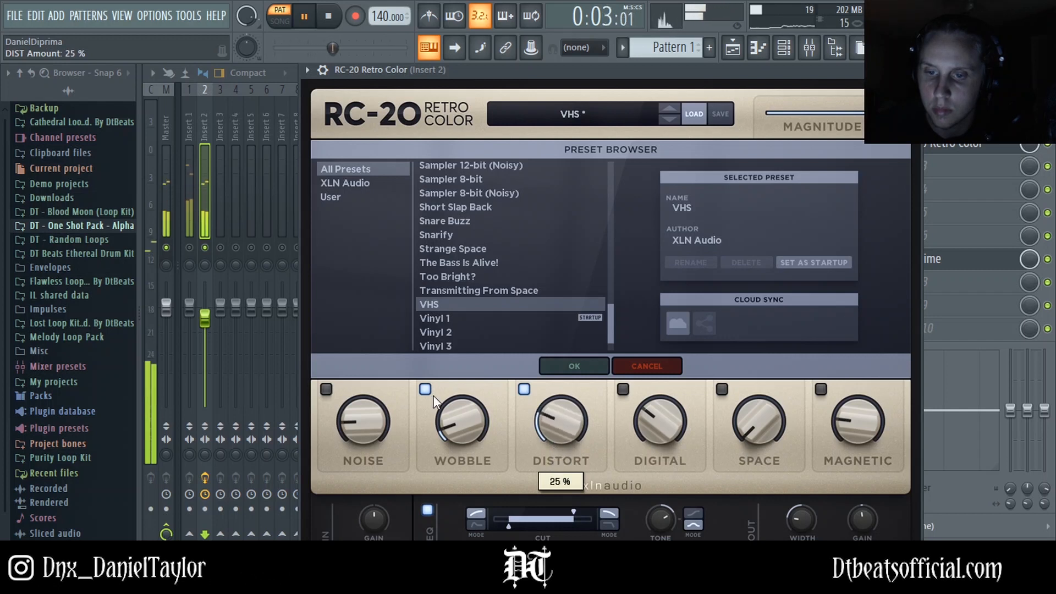
{"action": "left_click", "coordinate": [587, 116]}
Step: Set Wobble to about 30%, shift the wow/flutter balance to 20% flutter and set flutter rate to 8.3 Hz
{"action": "left_click_drag", "start_coordinate": [446, 430], "coordinate": [464, 408]}
{"action": "left_click_drag", "start_coordinate": [451, 225], "coordinate": [434, 268]}
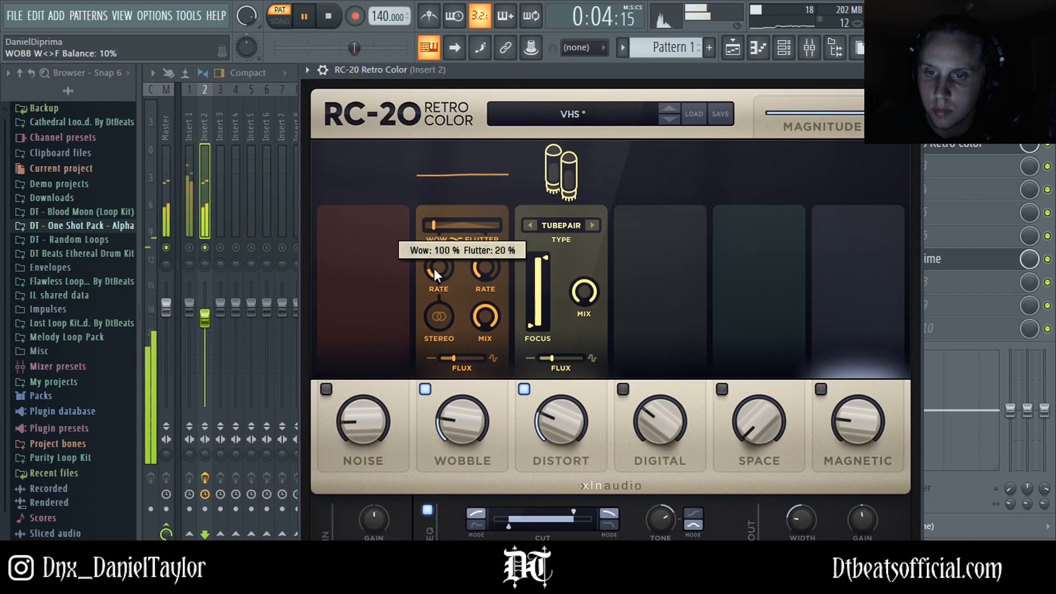
{"action": "left_click_drag", "start_coordinate": [453, 358], "coordinate": [450, 361]}
{"action": "left_click_drag", "start_coordinate": [440, 268], "coordinate": [484, 275]}
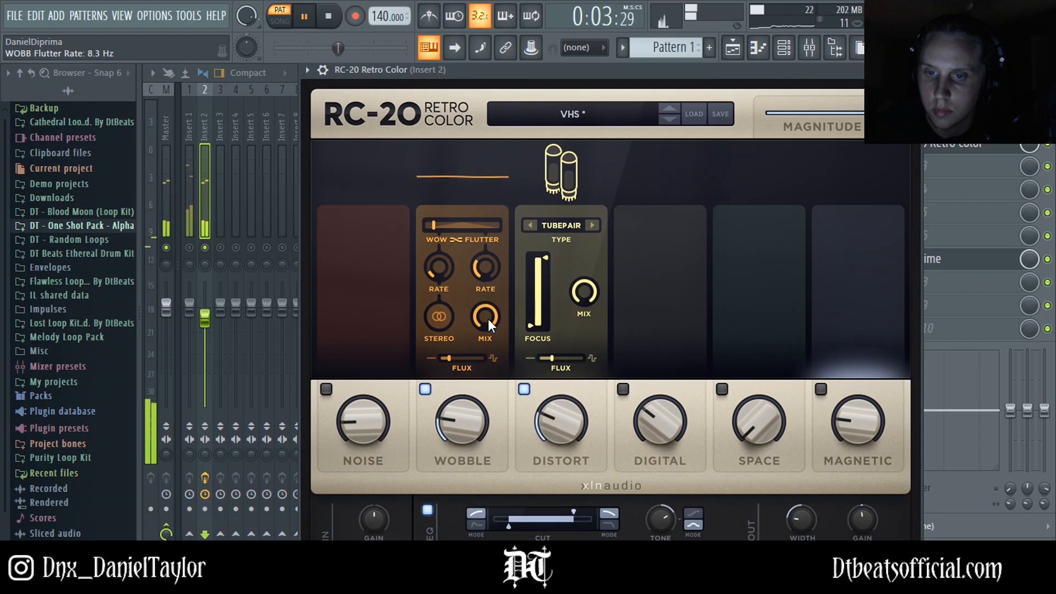
Step: Switch Wobble's stereo mode to mono and raise its mix to 100%
{"action": "left_click_drag", "start_coordinate": [487, 319], "coordinate": [494, 344]}
{"action": "left_click", "coordinate": [448, 318]}
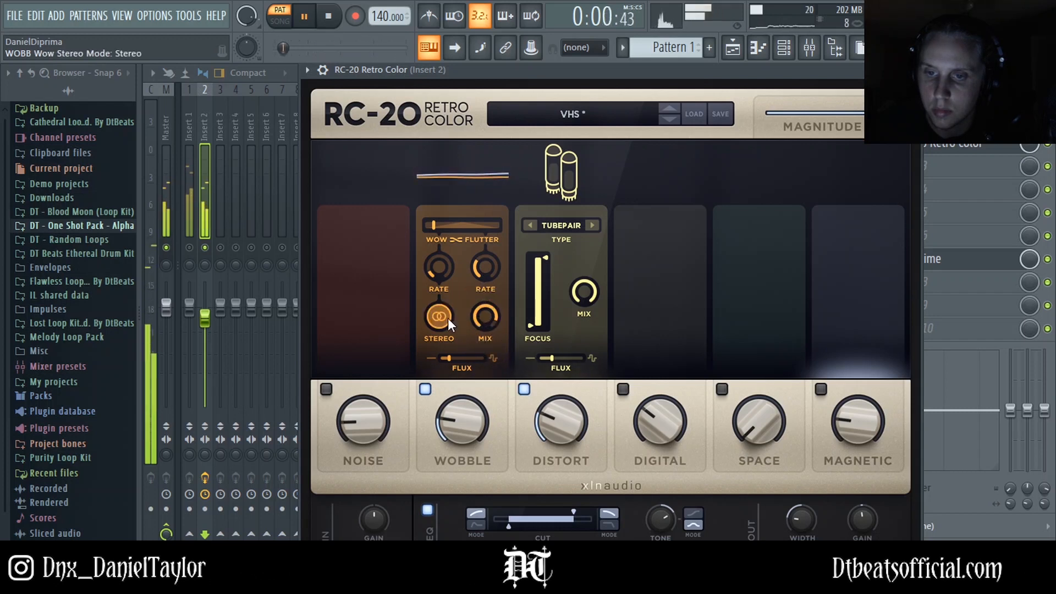
{"action": "left_click", "coordinate": [482, 315]}
{"action": "left_click", "coordinate": [446, 316]}
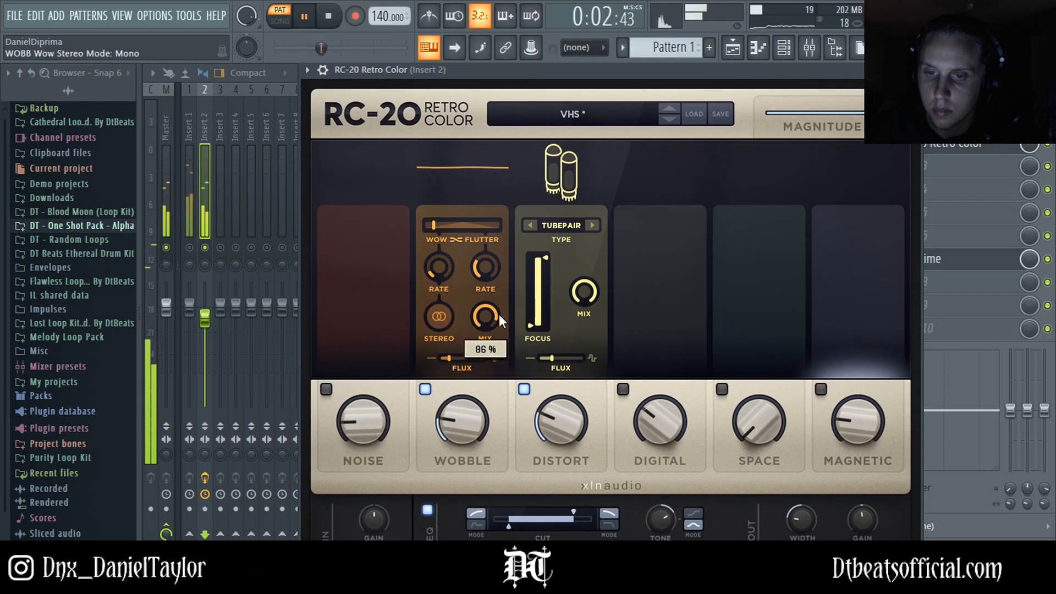
{"action": "left_click_drag", "start_coordinate": [487, 313], "coordinate": [493, 269]}
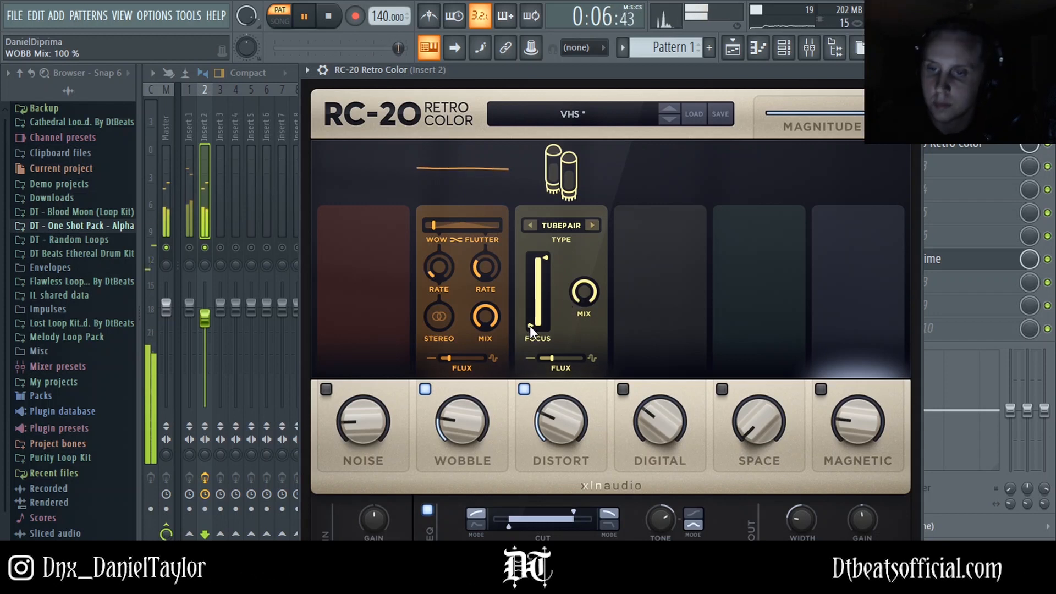
Step: Adjust the Distort focus filter, raising its low cut to about 82 Hz
{"action": "left_click_drag", "start_coordinate": [530, 326], "coordinate": [531, 310]}
{"action": "left_click_drag", "start_coordinate": [544, 261], "coordinate": [547, 268]}
{"action": "left_click_drag", "start_coordinate": [533, 309], "coordinate": [533, 311]}
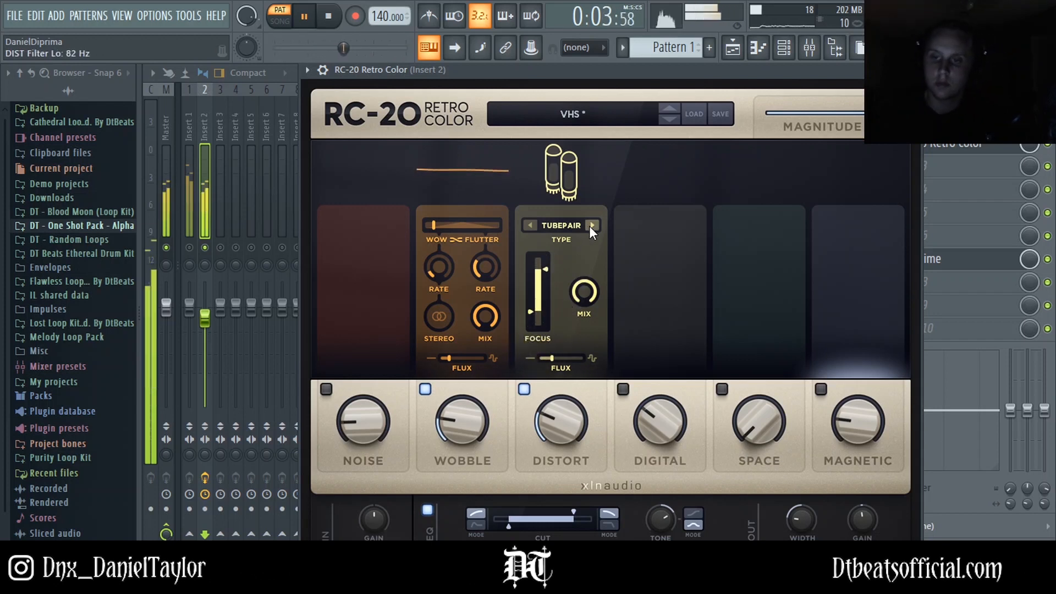
Step: Enable Space at 10% amount with decay about 42% and a focus high cut around 4247 Hz
{"action": "left_click", "coordinate": [722, 390]}
{"action": "left_click_drag", "start_coordinate": [747, 426], "coordinate": [737, 383]}
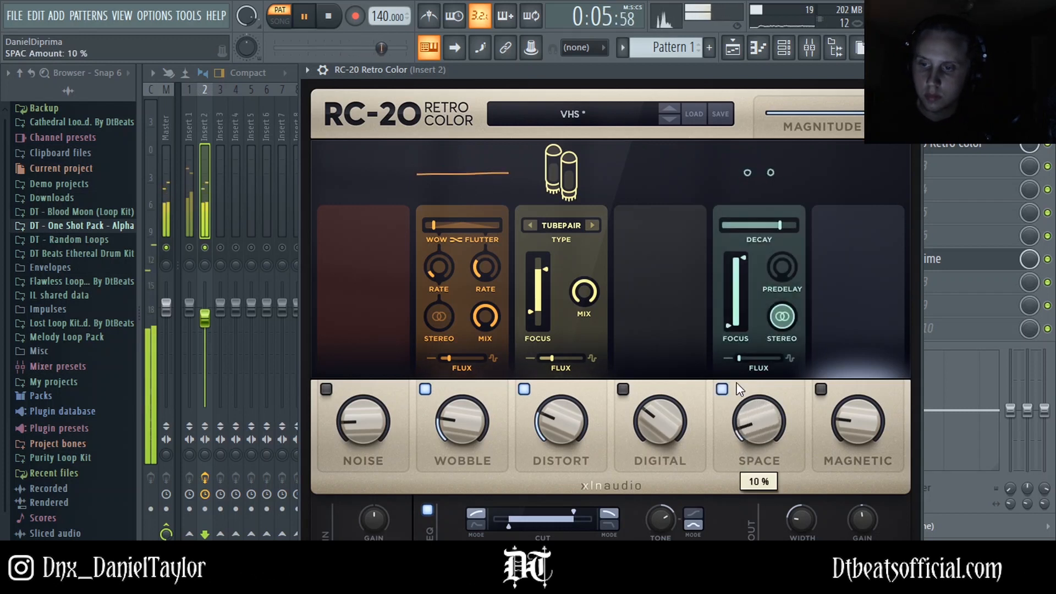
{"action": "left_click_drag", "start_coordinate": [776, 222], "coordinate": [752, 231]}
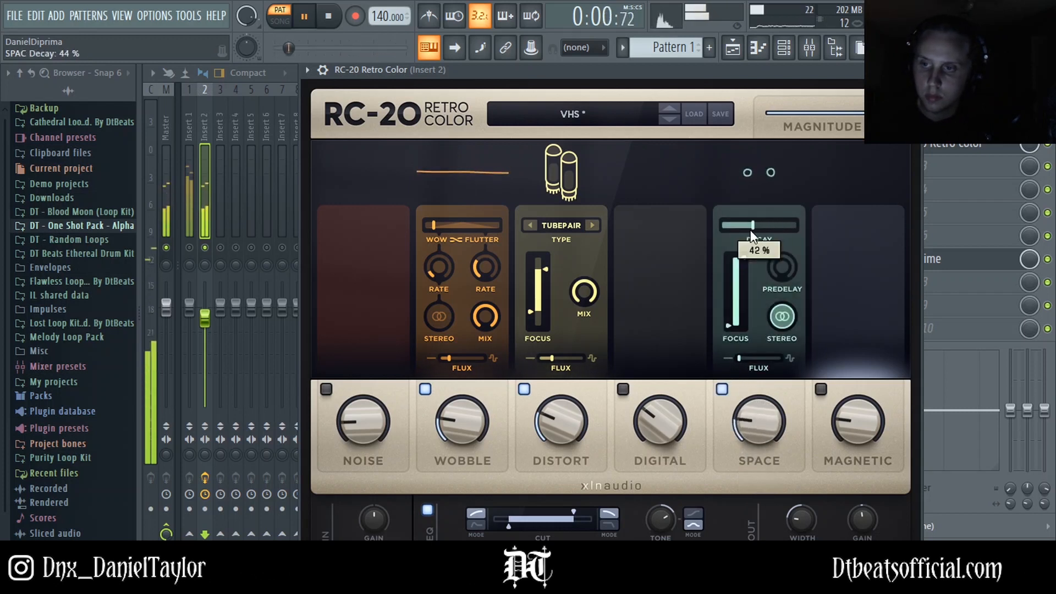
{"action": "left_click_drag", "start_coordinate": [731, 326], "coordinate": [730, 315]}
{"action": "left_click_drag", "start_coordinate": [743, 263], "coordinate": [741, 276]}
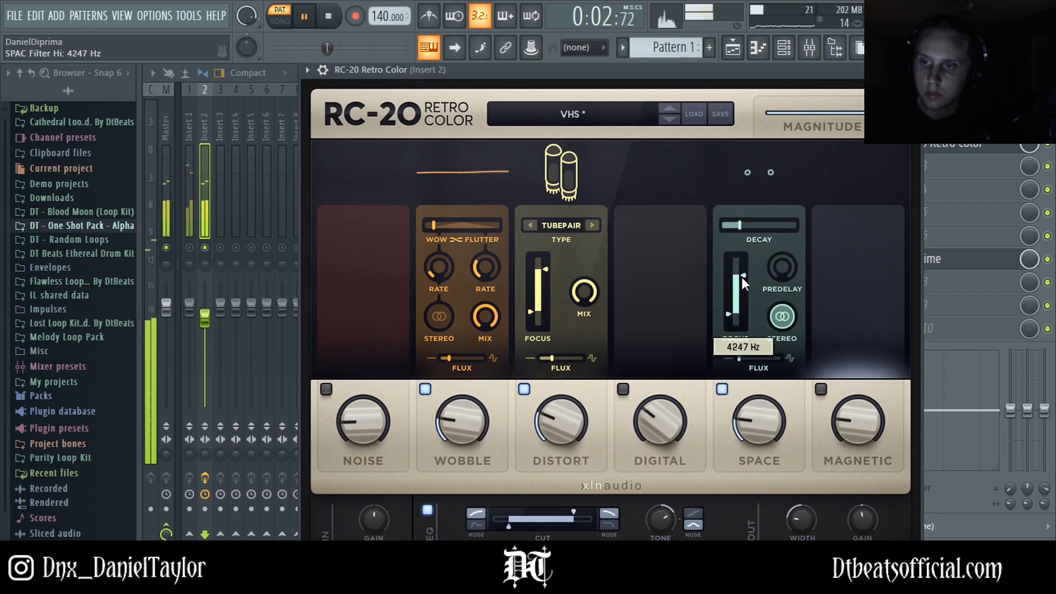
Step: Close and reopen the RC-20 window, then stop playback
{"action": "left_click", "coordinate": [914, 70]}
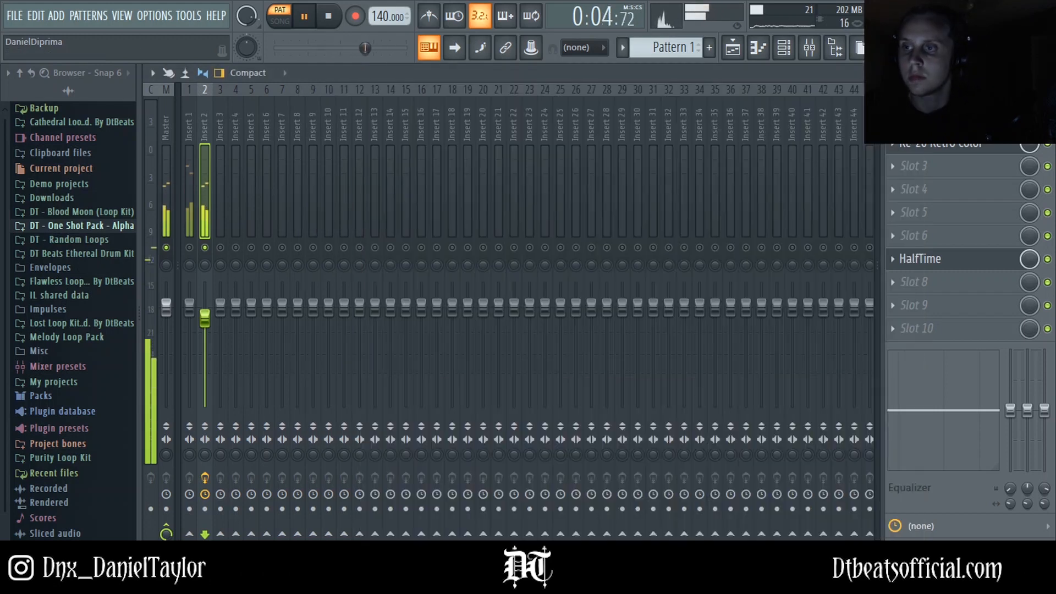
{"action": "left_click", "coordinate": [945, 146]}
{"action": "mouse_move", "coordinate": [441, 401]}
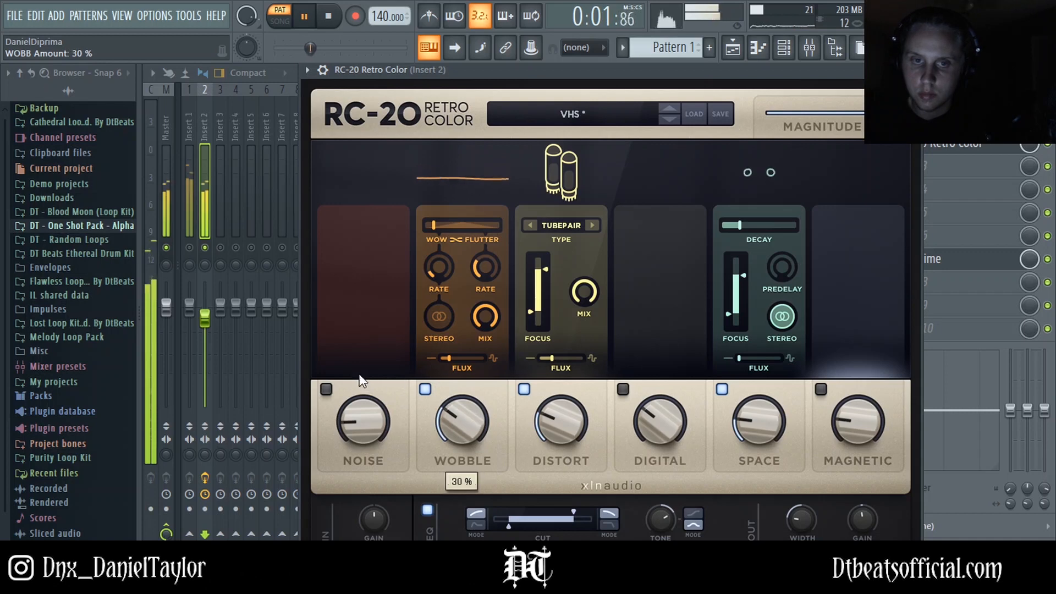
{"action": "key", "text": "space"}
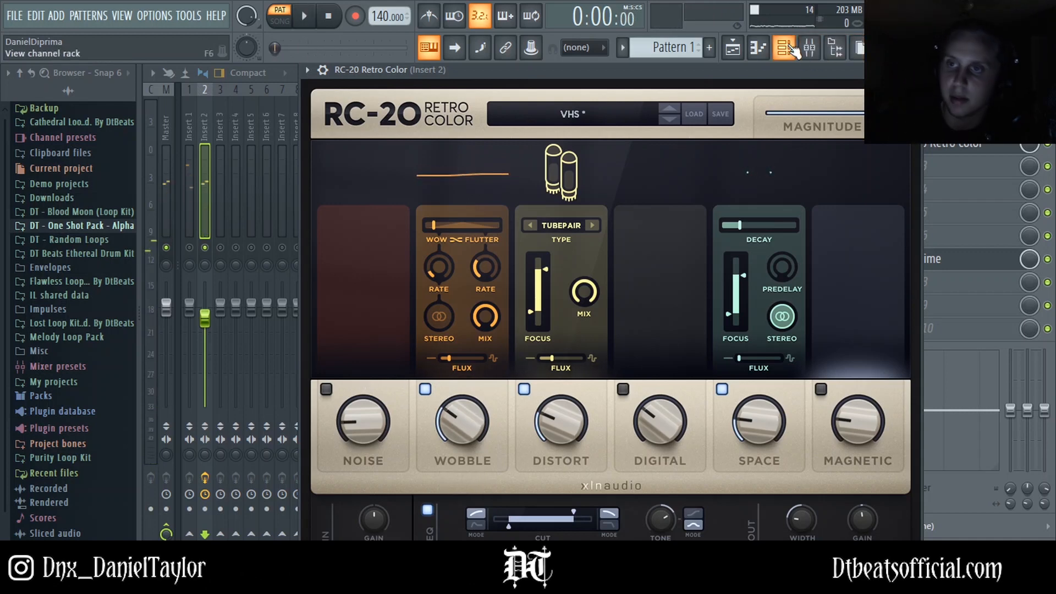
Step: Lower the Insert 2 fader slightly, then select Insert 1 and restart playback
{"action": "left_click_drag", "start_coordinate": [206, 322], "coordinate": [205, 331]}
{"action": "right_click", "coordinate": [189, 248]}
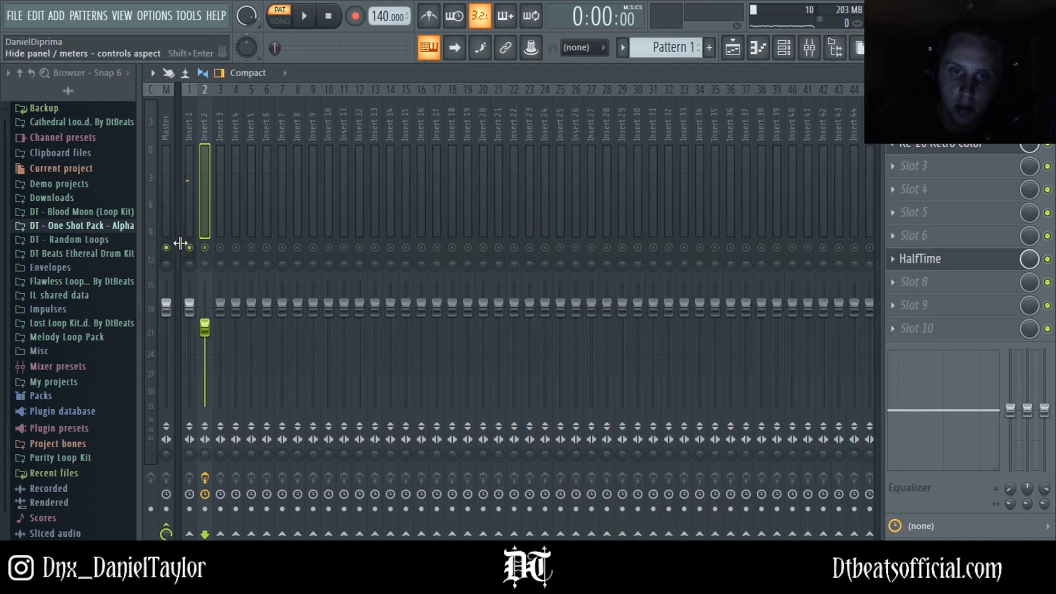
{"action": "left_click", "coordinate": [189, 120]}
{"action": "right_click", "coordinate": [189, 248]}
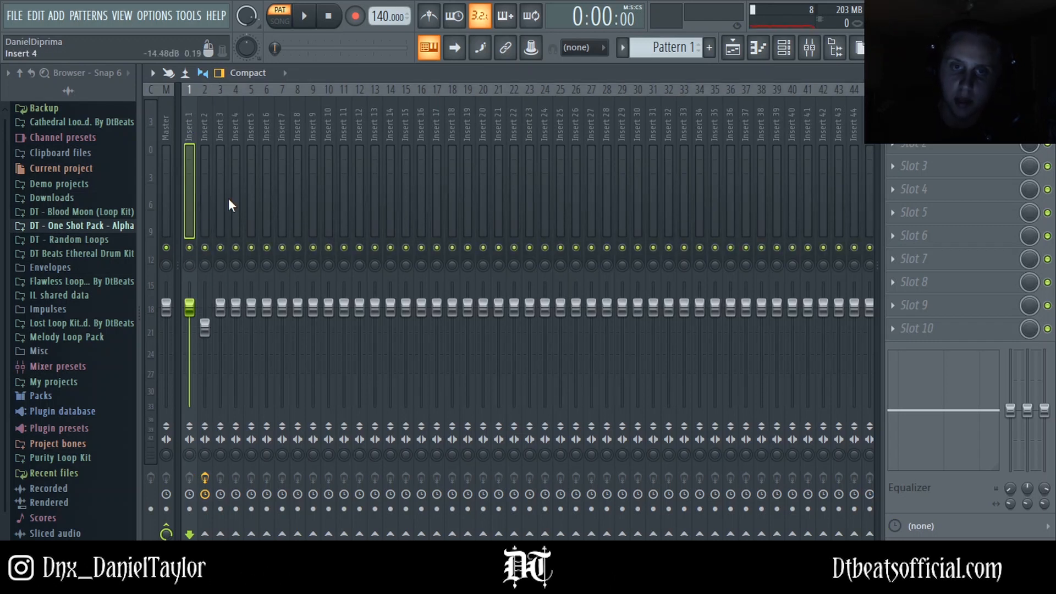
{"action": "right_click", "coordinate": [189, 248]}
{"action": "key", "text": "space"}
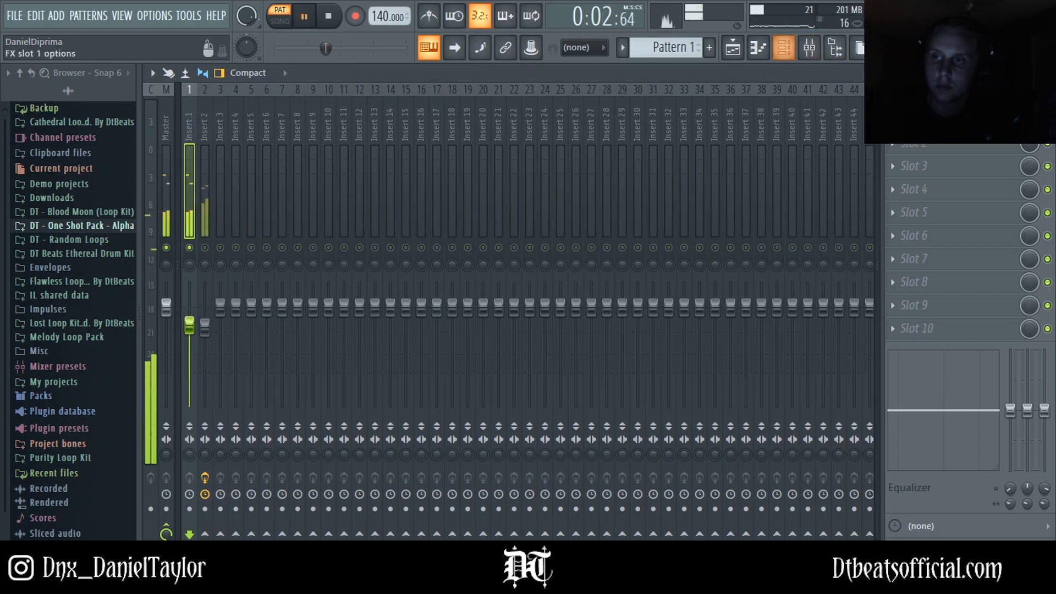
Step: Add Fruity Parametric EQ 2 to slot 1 of Insert 1 and pull down its top band
{"action": "left_click", "coordinate": [893, 120]}
{"action": "mouse_move", "coordinate": [897, 141]}
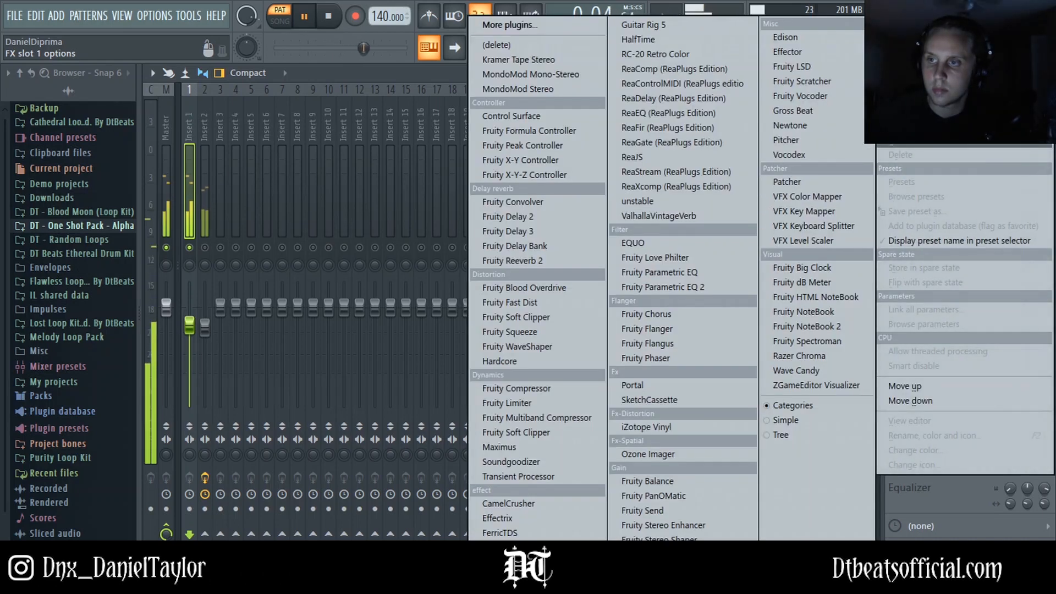
{"action": "left_click", "coordinate": [673, 283]}
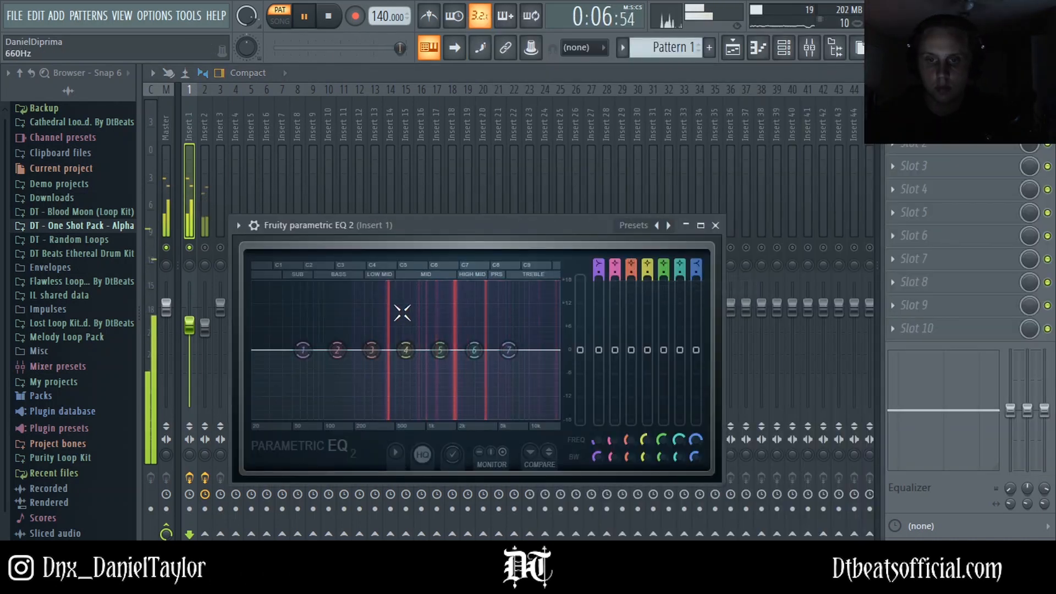
{"action": "left_click_drag", "start_coordinate": [533, 339], "coordinate": [535, 419]}
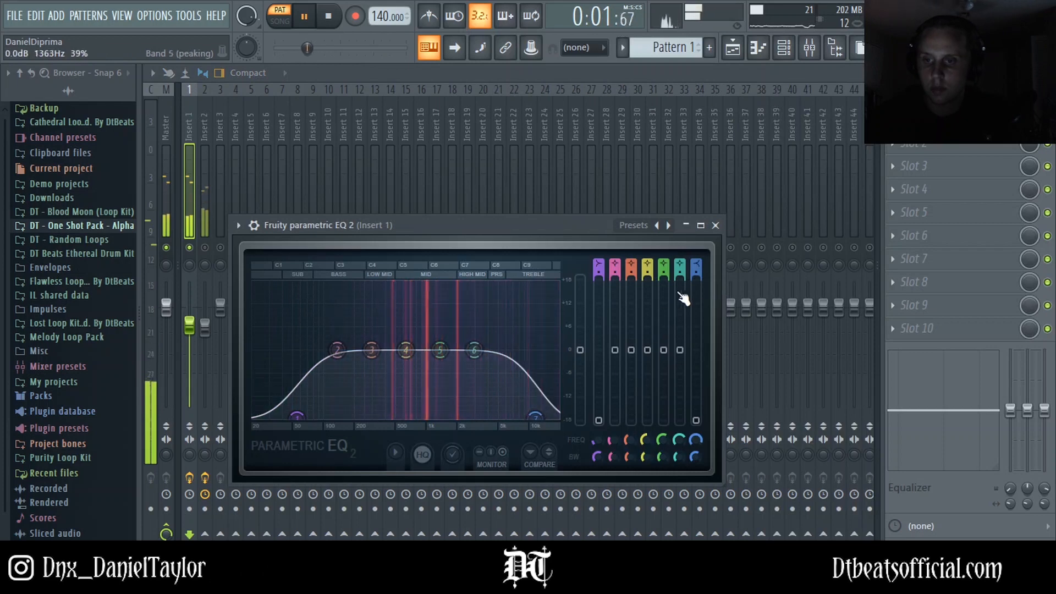
Step: Raise the low-cut frequency and adjust the high-cut of the Insert 1 EQ to narrow its band
{"action": "left_click_drag", "start_coordinate": [696, 272], "coordinate": [696, 247]}
{"action": "left_click_drag", "start_coordinate": [599, 272], "coordinate": [599, 248]}
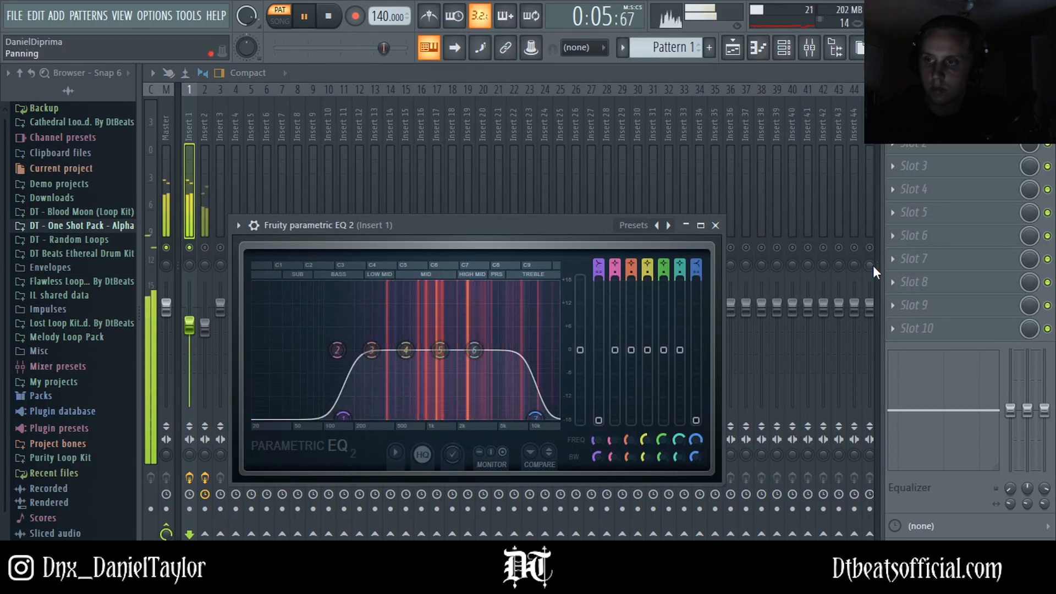
Step: Add HalfTime to slot 7 of Insert 1
{"action": "left_click", "coordinate": [894, 260]}
{"action": "mouse_move", "coordinate": [908, 215]}
{"action": "left_click", "coordinate": [639, 39]}
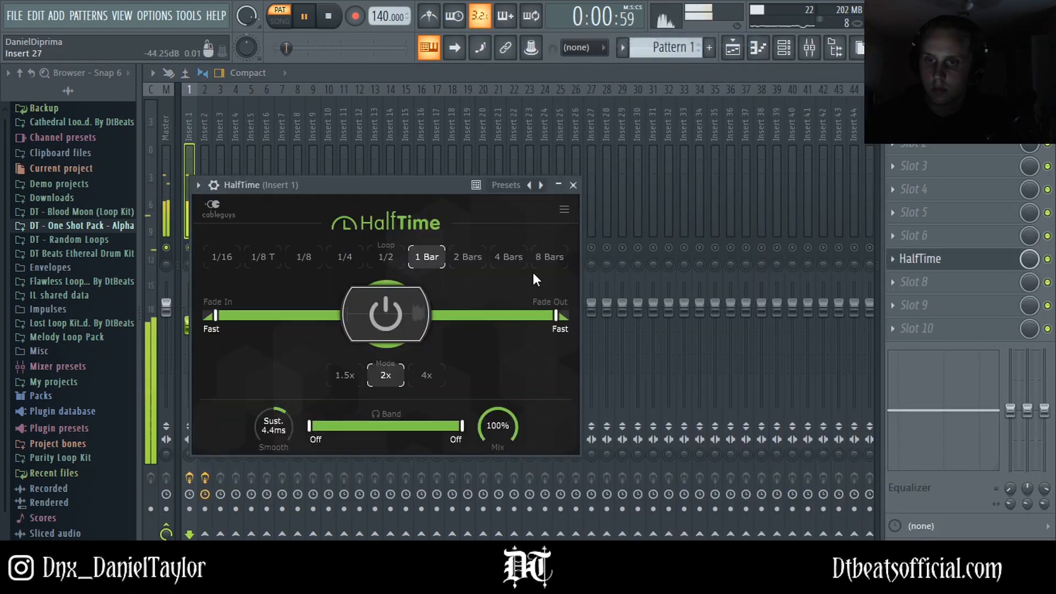
Step: Add Fruity Parametric EQ 2 to slot 8 of Insert 1, with a low cut near 174 Hz and a high cut
{"action": "left_click", "coordinate": [933, 281]}
{"action": "mouse_move", "coordinate": [896, 280]}
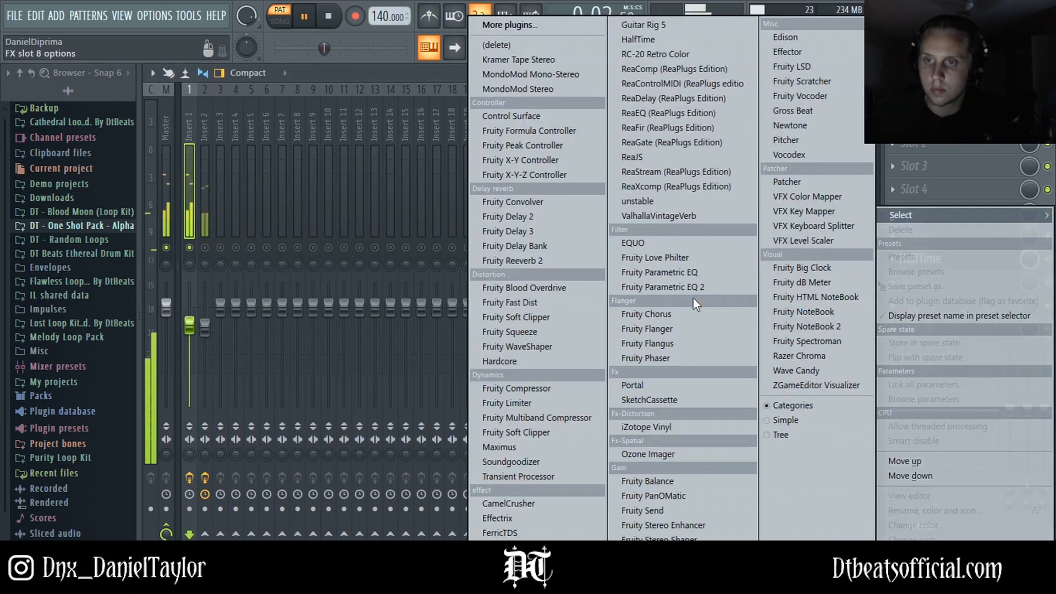
{"action": "left_click", "coordinate": [688, 284]}
{"action": "left_click_drag", "start_coordinate": [283, 330], "coordinate": [329, 396]}
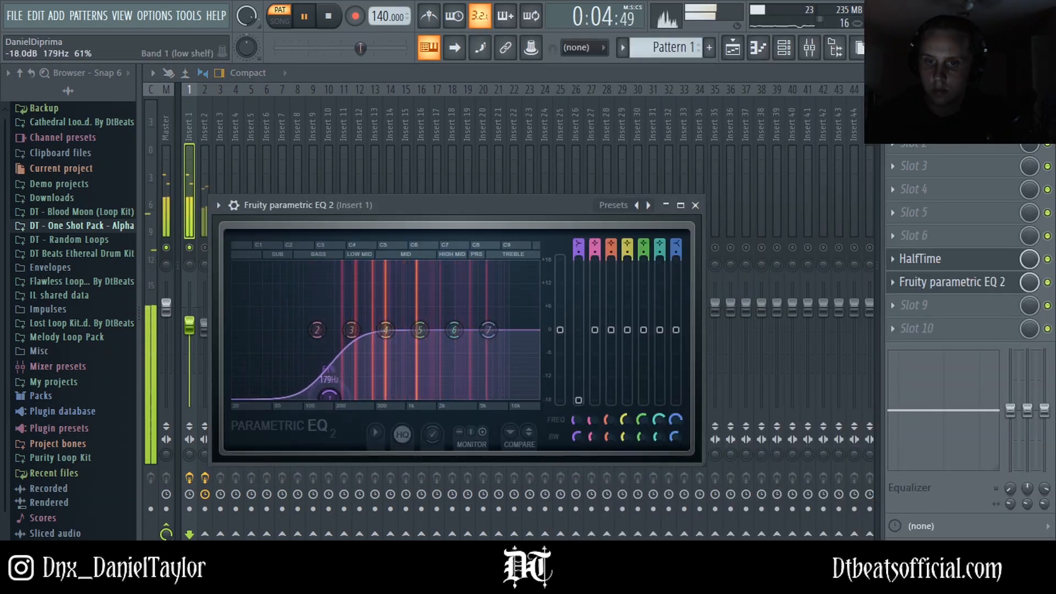
{"action": "left_click_drag", "start_coordinate": [488, 330], "coordinate": [510, 397]}
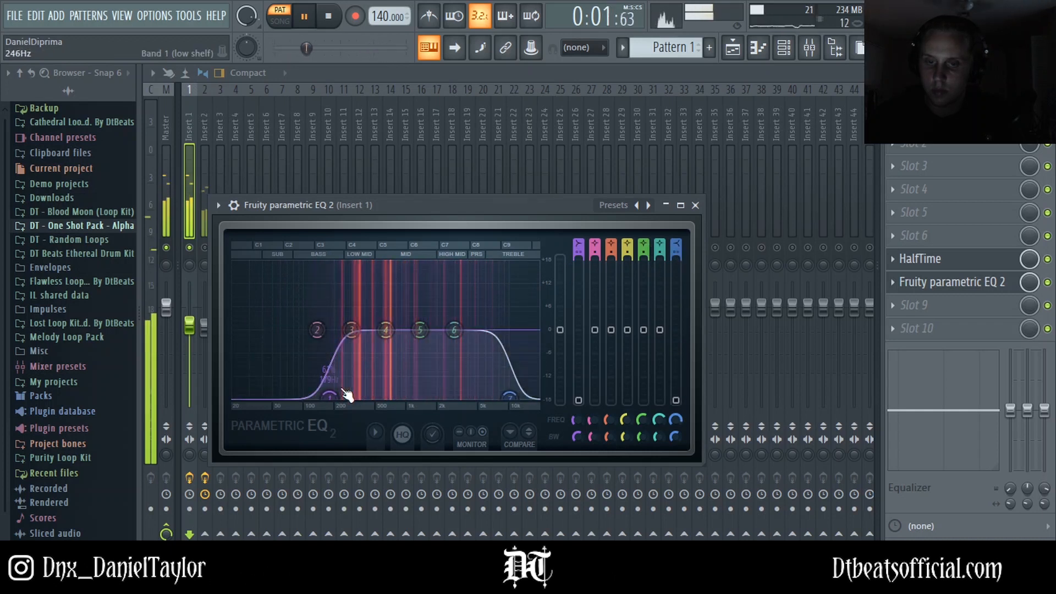
{"action": "left_click_drag", "start_coordinate": [330, 397], "coordinate": [331, 396]}
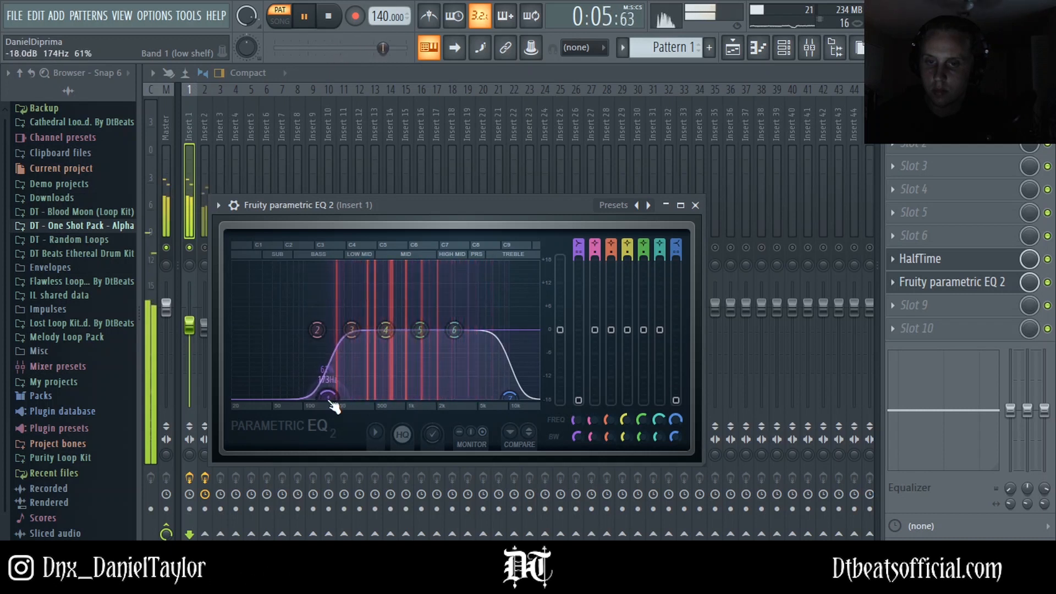
{"action": "left_click", "coordinate": [560, 81]}
Step: Add Fruity Parametric EQ 2 to slot 8 of Insert 2 and pull its low band down into a low cut
{"action": "left_click", "coordinate": [201, 162]}
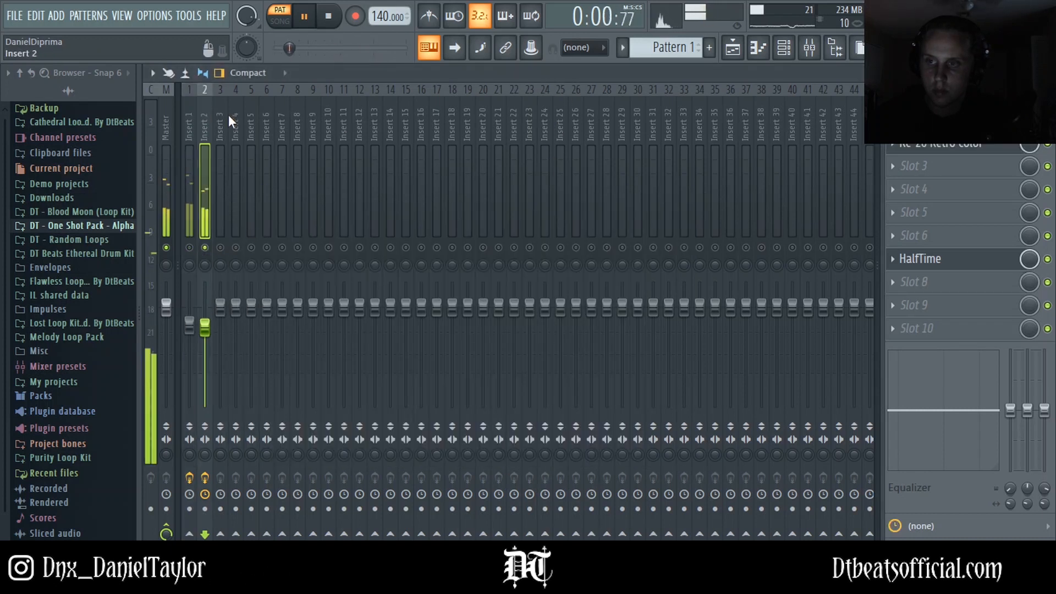
{"action": "left_click", "coordinate": [916, 282]}
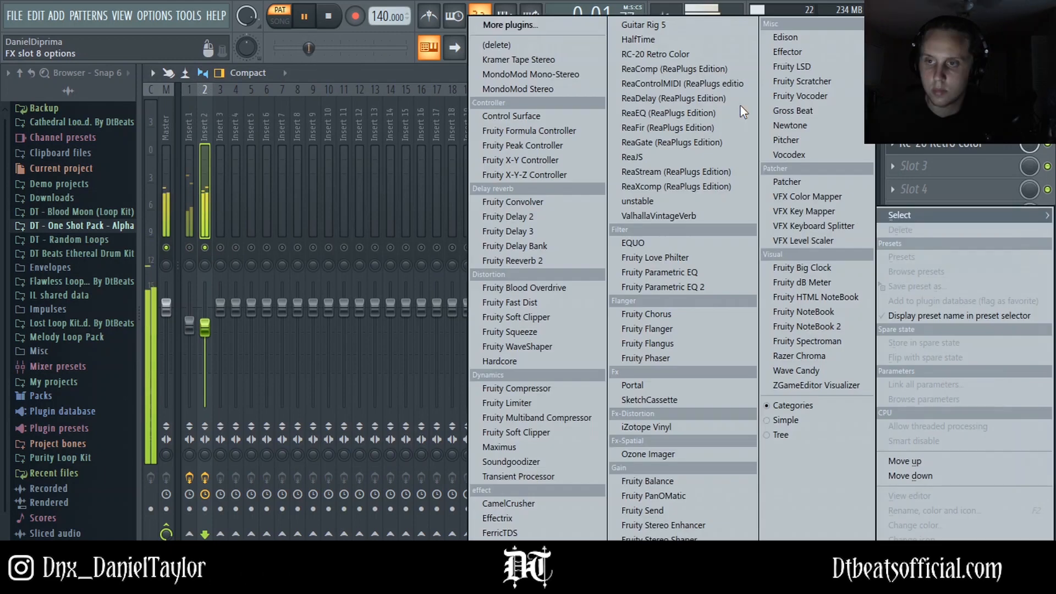
{"action": "left_click", "coordinate": [667, 282]}
{"action": "left_click_drag", "start_coordinate": [323, 369], "coordinate": [363, 438]}
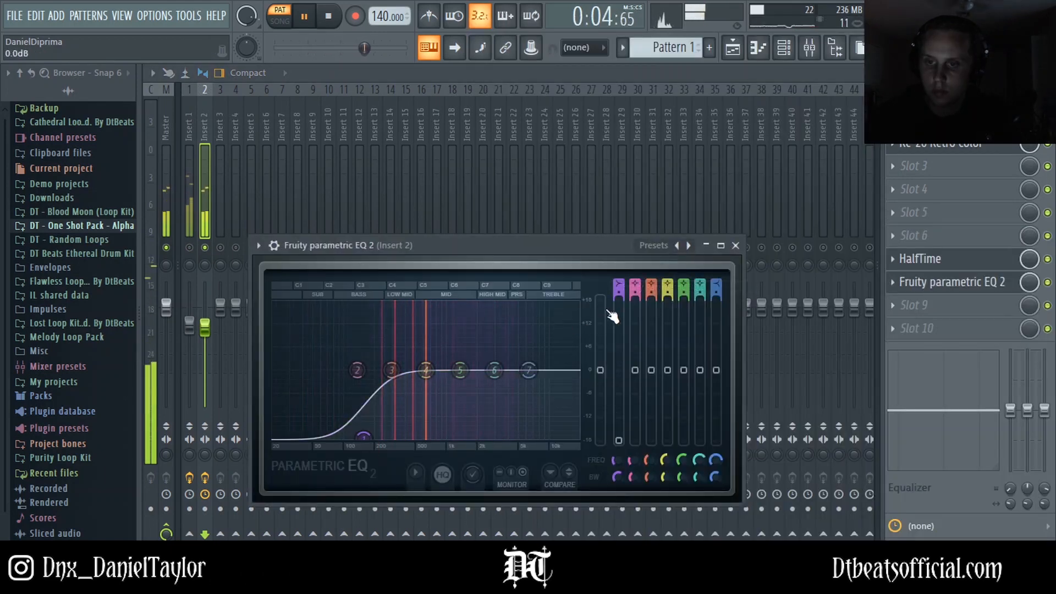
Step: Solo Insert 1, open its RC-20 Retro Color and step the preset to VHS
{"action": "right_click", "coordinate": [189, 248]}
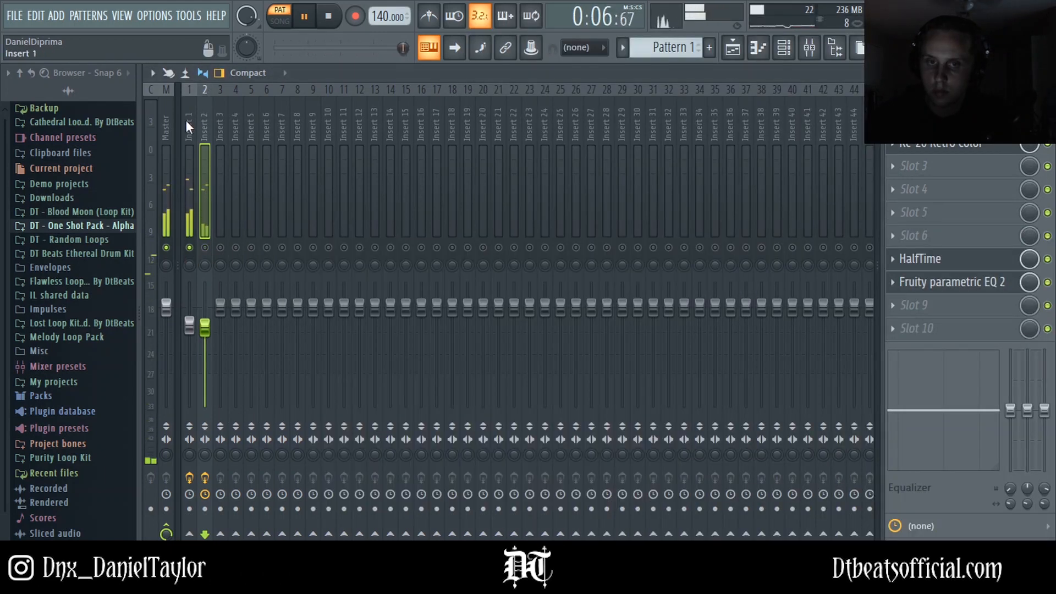
{"action": "left_click", "coordinate": [186, 121]}
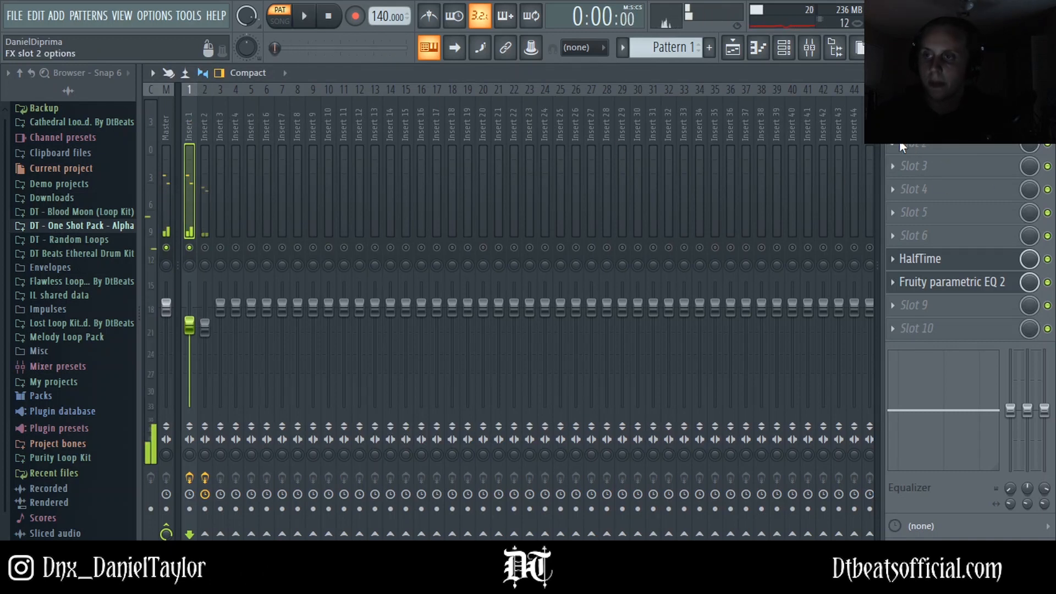
{"action": "left_click", "coordinate": [926, 147]}
{"action": "left_click", "coordinate": [668, 51]}
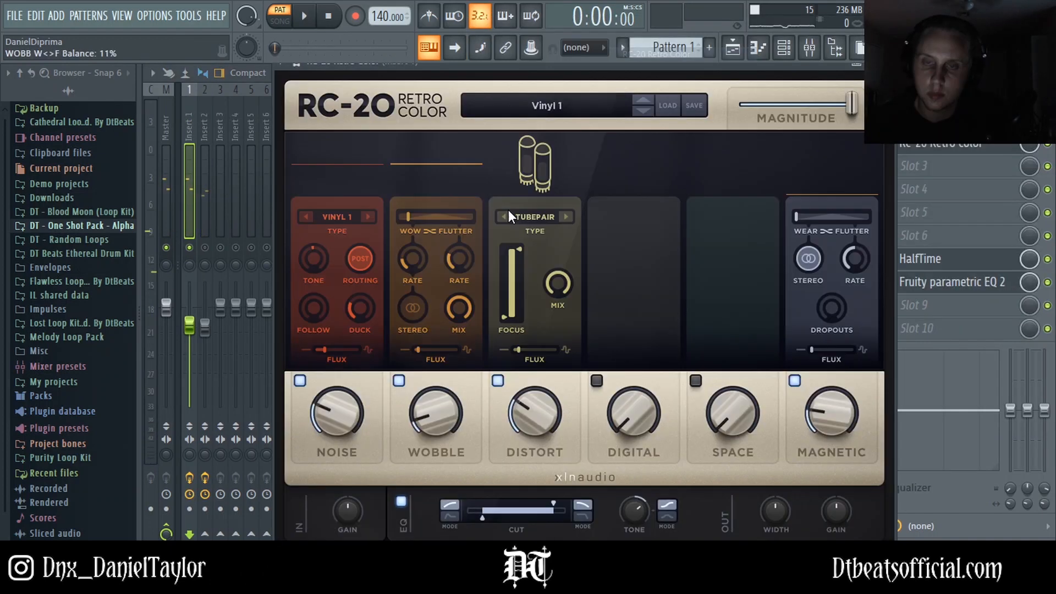
{"action": "left_click", "coordinate": [642, 101]}
Step: Disable the Noise, Distort, Digital and Magnetic modules in RC-20 and start playback
{"action": "left_click", "coordinate": [301, 382]}
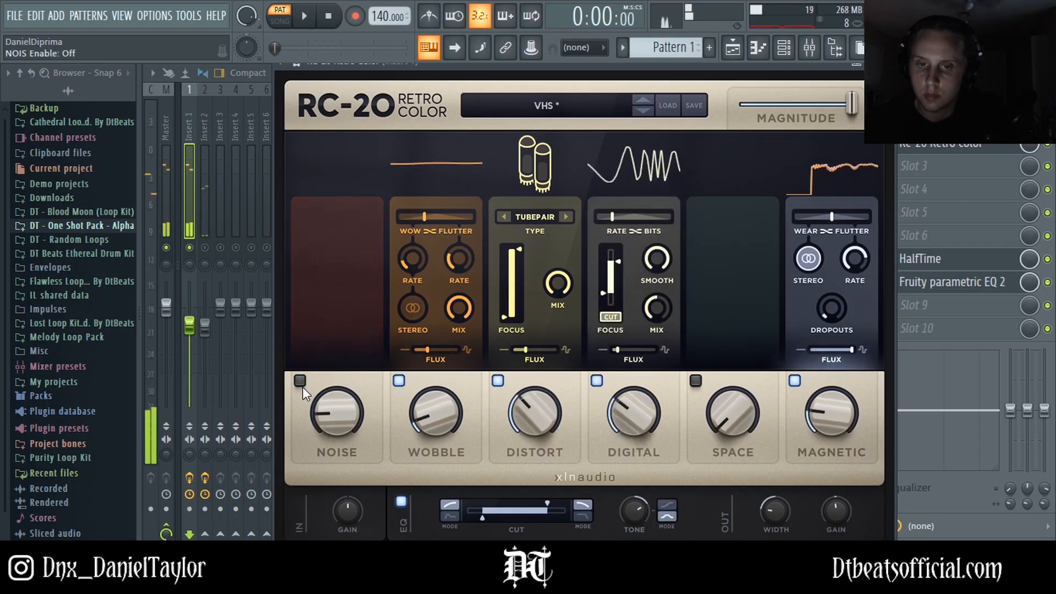
{"action": "left_click", "coordinate": [497, 381]}
{"action": "left_click", "coordinate": [597, 381]}
{"action": "left_click", "coordinate": [796, 381]}
{"action": "key", "text": "space"}
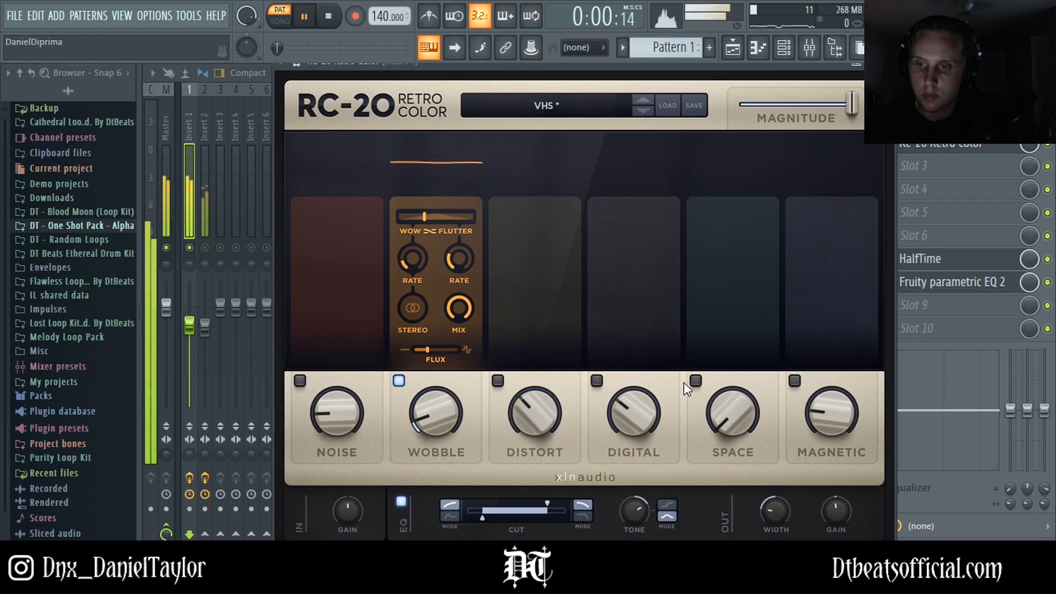
Step: Re-enable the Distort module, lower its amount slightly and raise its focus
{"action": "left_click", "coordinate": [598, 380]}
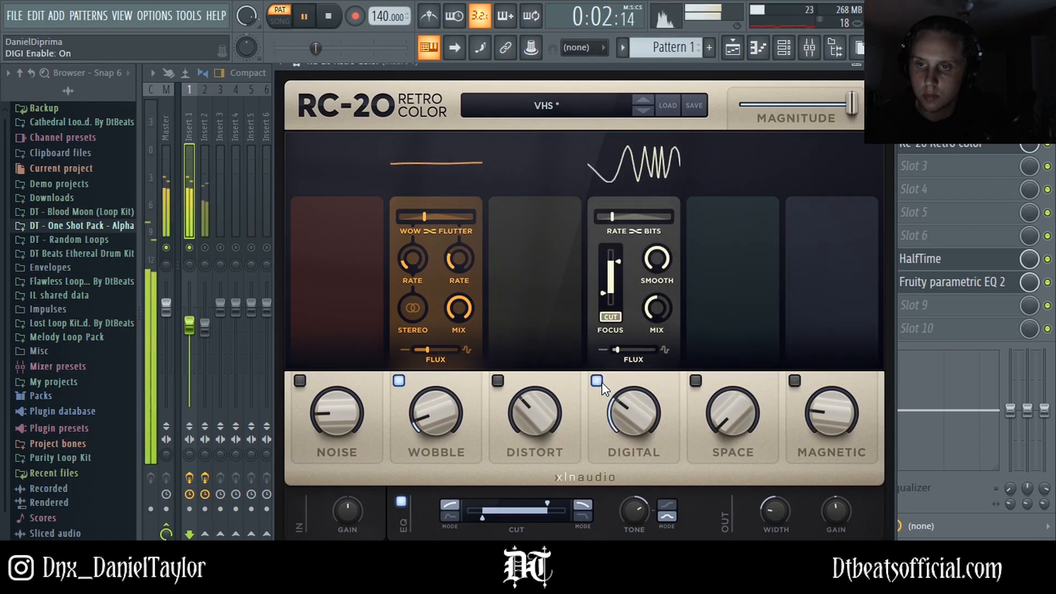
{"action": "left_click", "coordinate": [601, 382]}
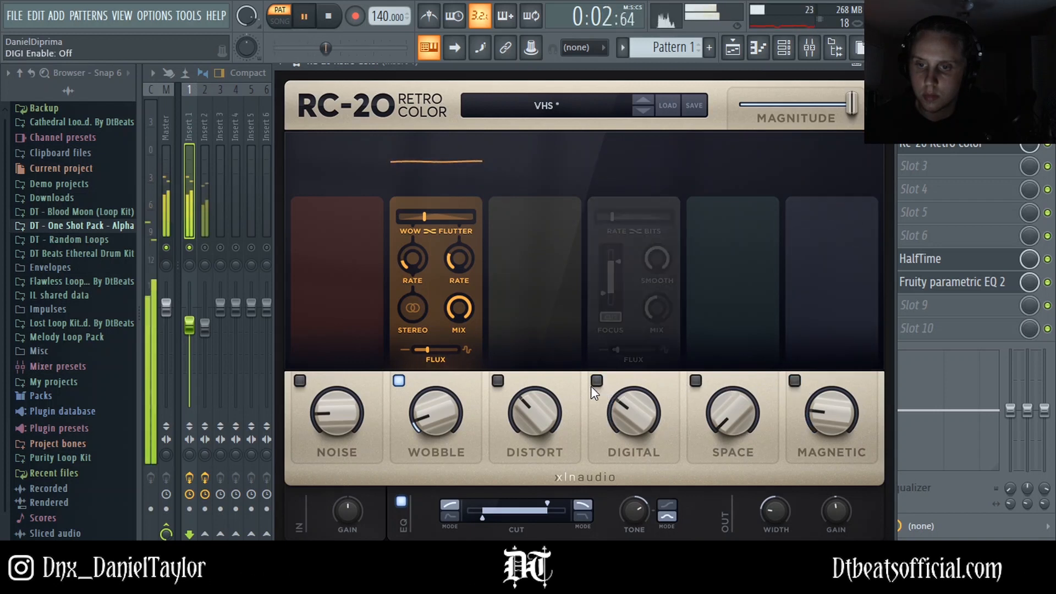
{"action": "left_click", "coordinate": [497, 381]}
{"action": "left_click_drag", "start_coordinate": [522, 396], "coordinate": [517, 423]}
{"action": "mouse_move", "coordinate": [516, 269]}
{"action": "left_mouse_down"}
{"action": "mouse_move", "coordinate": [513, 301]}
{"action": "mouse_move", "coordinate": [517, 262]}
{"action": "left_mouse_up"}
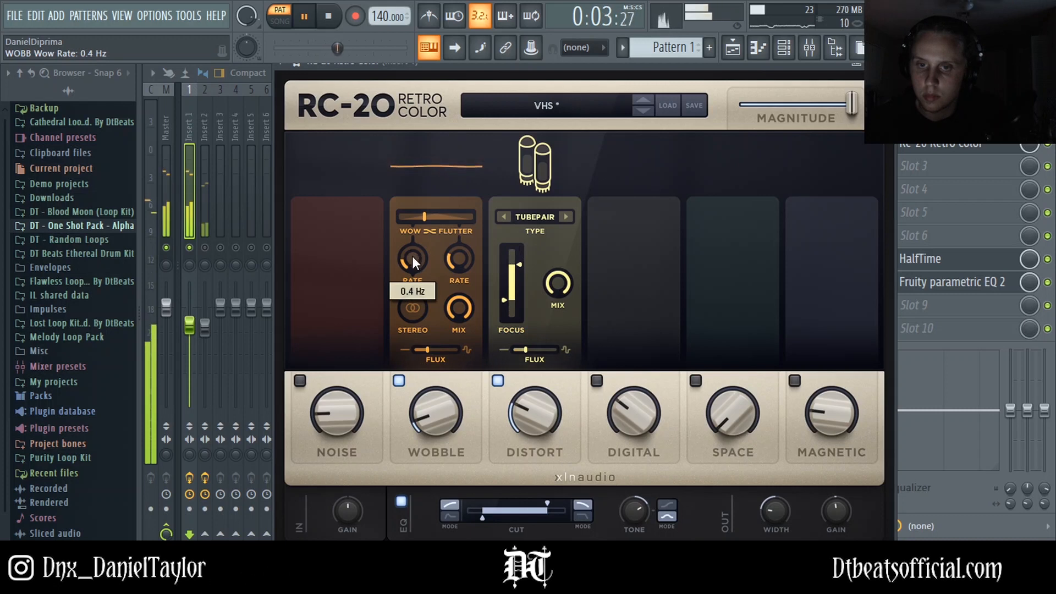
Step: Set Wobble's wow/flutter balance to 13% and mix to 100%, nudge its flux, and close RC-20
{"action": "mouse_move", "coordinate": [459, 255]}
{"action": "mouse_move", "coordinate": [425, 215]}
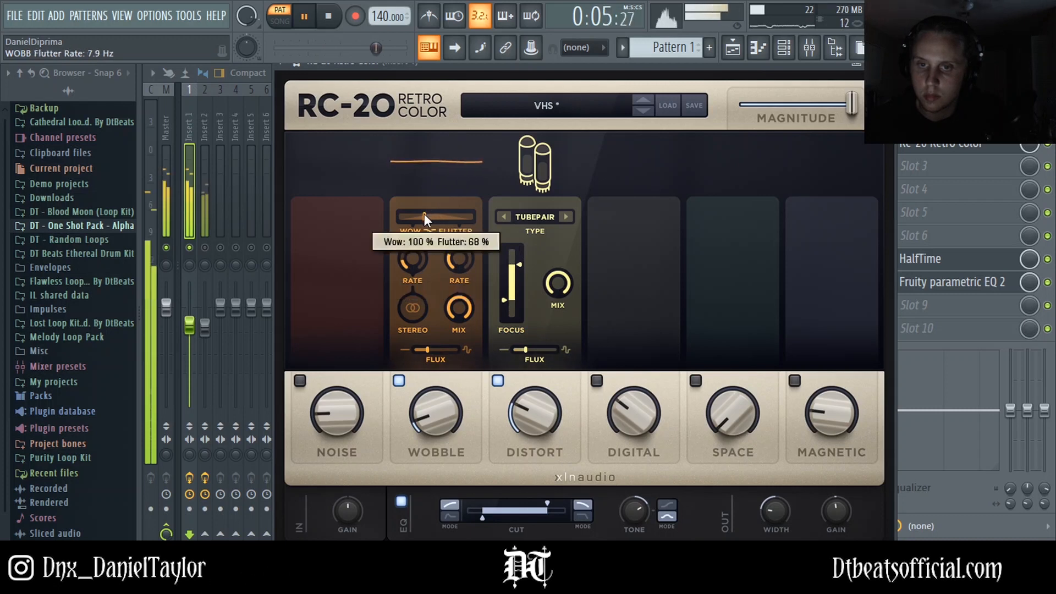
{"action": "left_click_drag", "start_coordinate": [411, 222], "coordinate": [409, 228]}
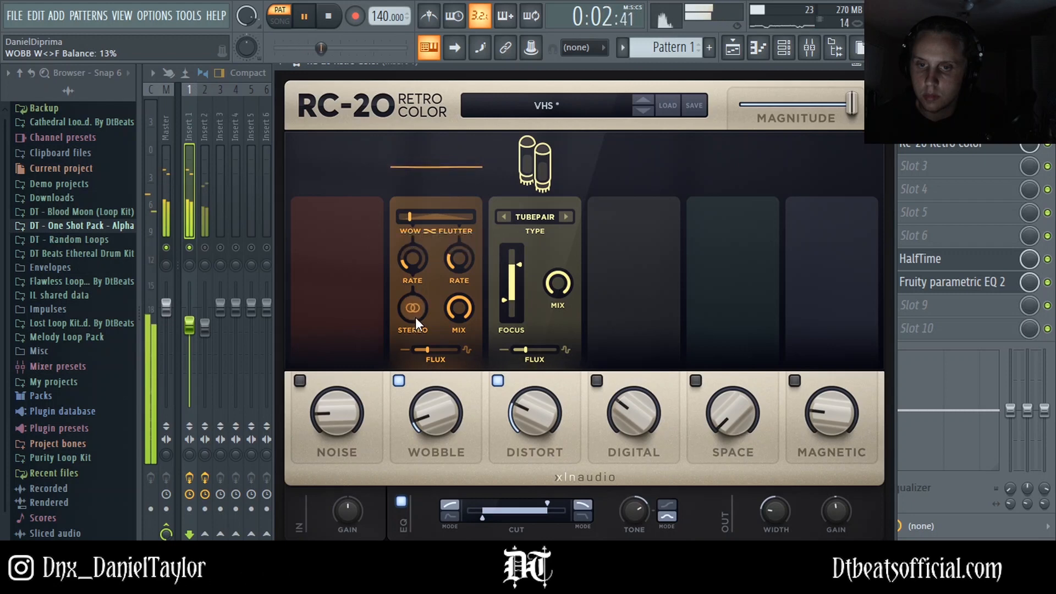
{"action": "left_click_drag", "start_coordinate": [455, 309], "coordinate": [456, 308]}
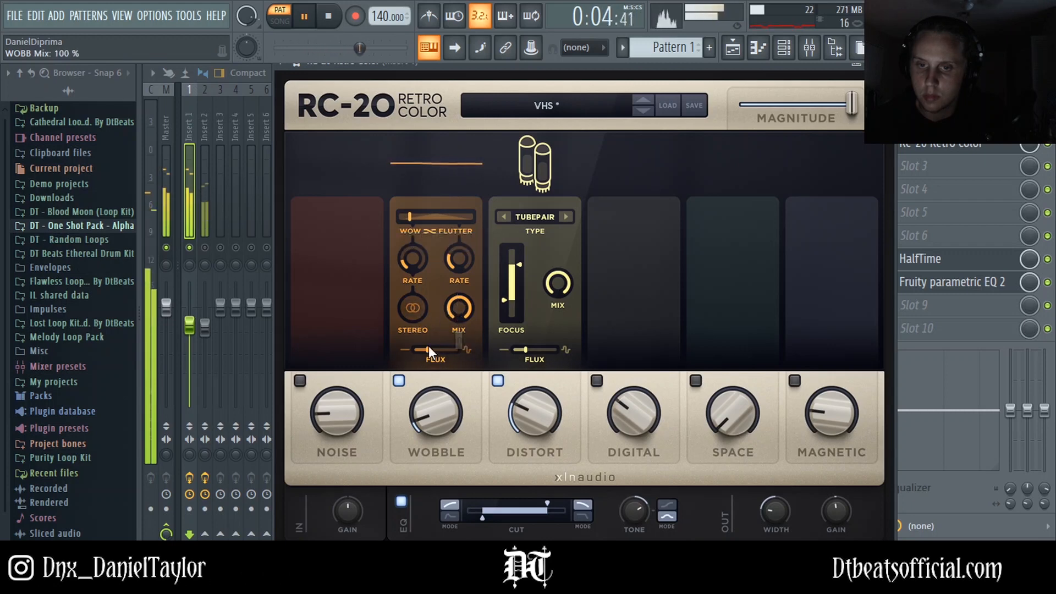
{"action": "left_click_drag", "start_coordinate": [429, 357], "coordinate": [431, 356]}
{"action": "left_click", "coordinate": [920, 145]}
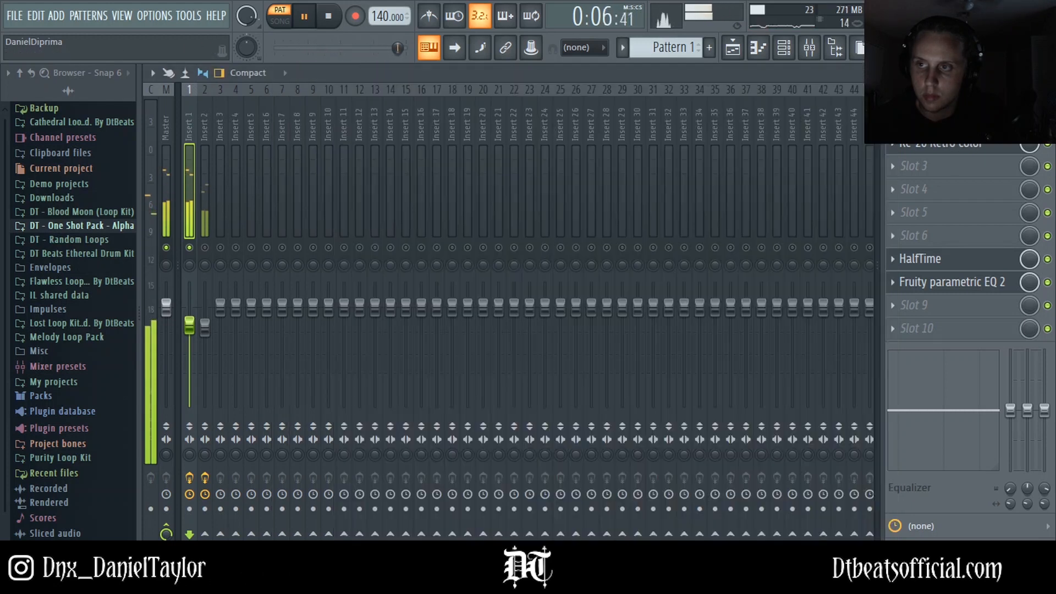
Step: Balance the mixer faders, lowering Insert 1 to about -15.7 dB and raising Insert 2
{"action": "left_click_drag", "start_coordinate": [189, 324], "coordinate": [190, 360]}
{"action": "left_click", "coordinate": [206, 246]}
{"action": "left_click_drag", "start_coordinate": [204, 353], "coordinate": [208, 329]}
{"action": "left_click", "coordinate": [190, 359]}
{"action": "right_click", "coordinate": [206, 248]}
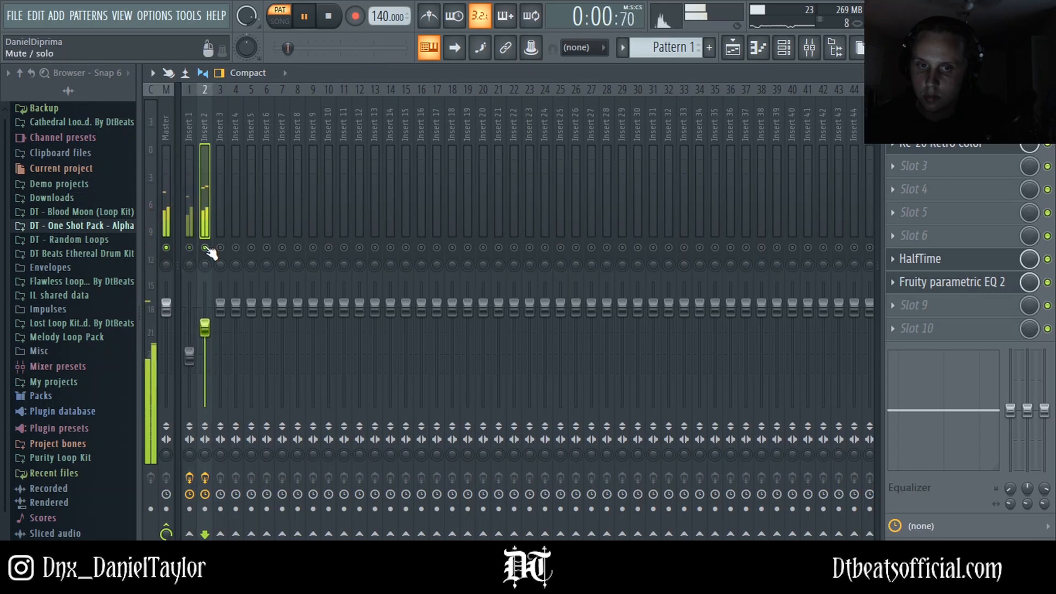
{"action": "left_click_drag", "start_coordinate": [189, 355], "coordinate": [189, 362]}
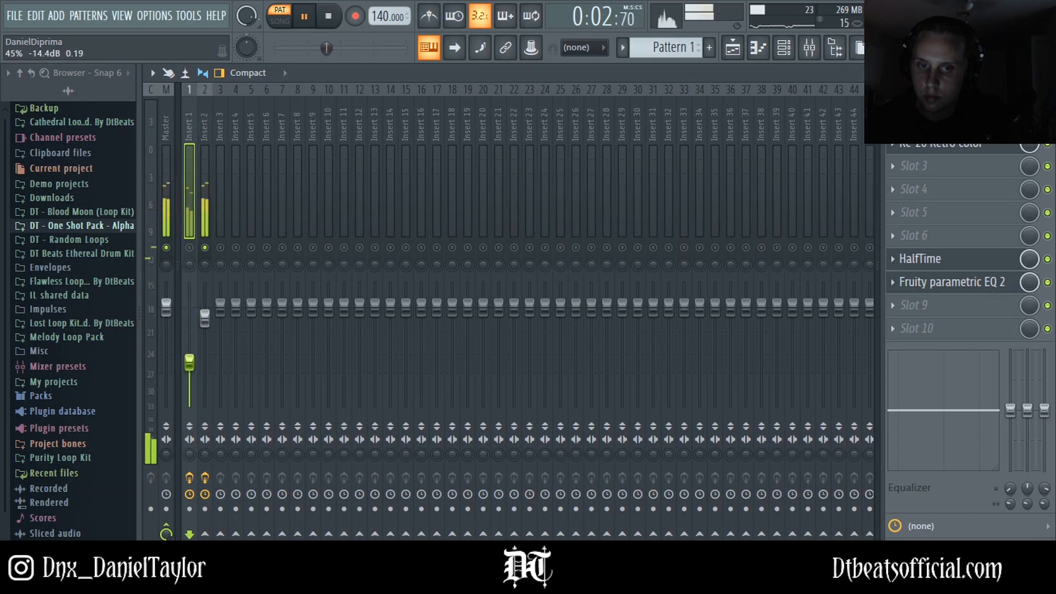
{"action": "right_click", "coordinate": [205, 249]}
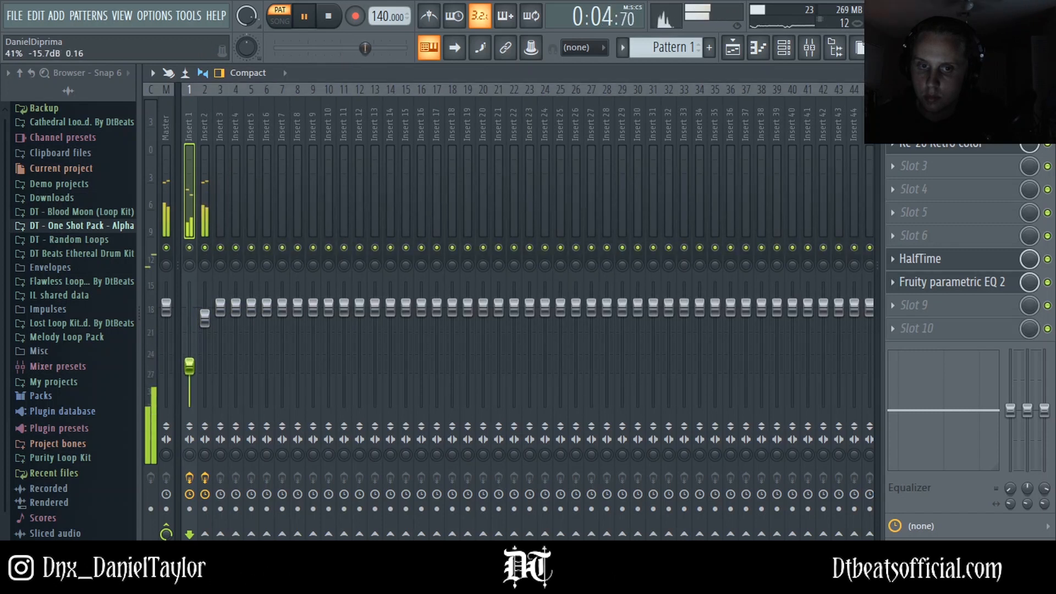
{"action": "left_click", "coordinate": [208, 329]}
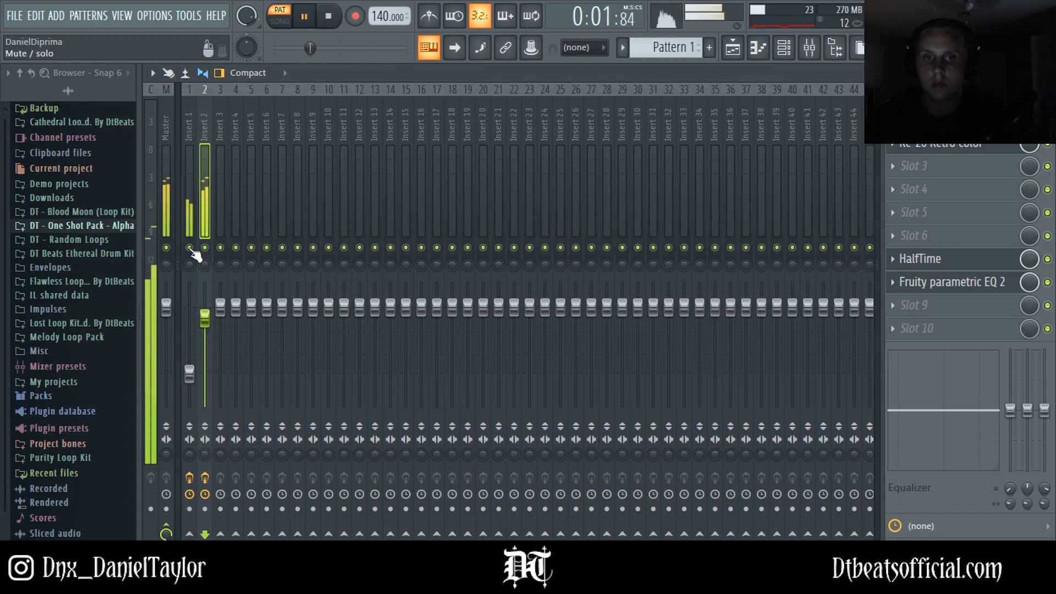
Step: Reopen Insert 1's RC-20, raise the Wobble amount slightly and set its flux to 55%
{"action": "left_click", "coordinate": [185, 122]}
{"action": "left_click", "coordinate": [935, 142]}
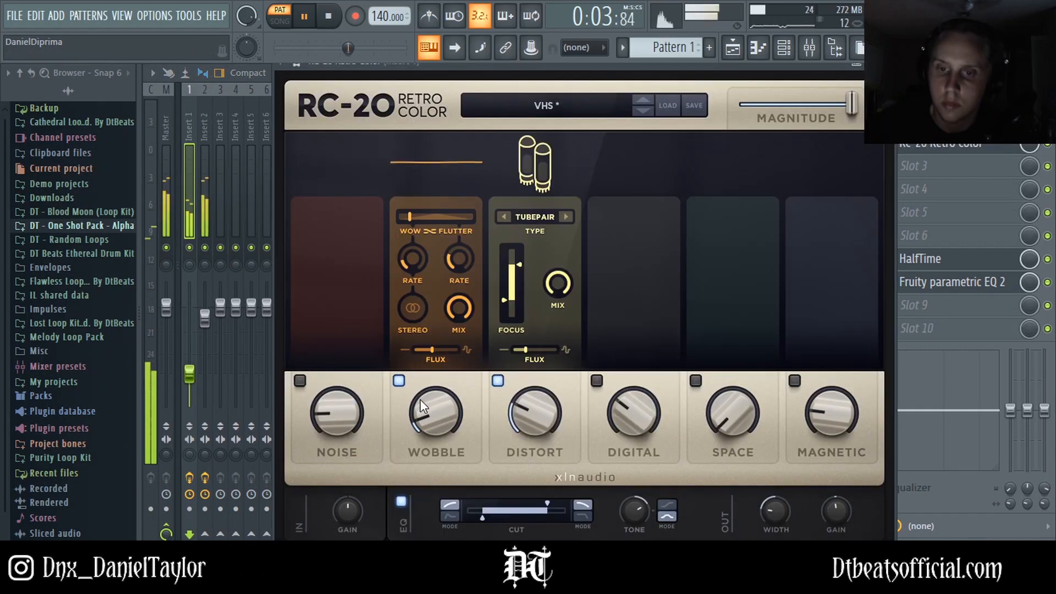
{"action": "left_click_drag", "start_coordinate": [421, 400], "coordinate": [422, 392]}
{"action": "left_click_drag", "start_coordinate": [432, 353], "coordinate": [446, 385]}
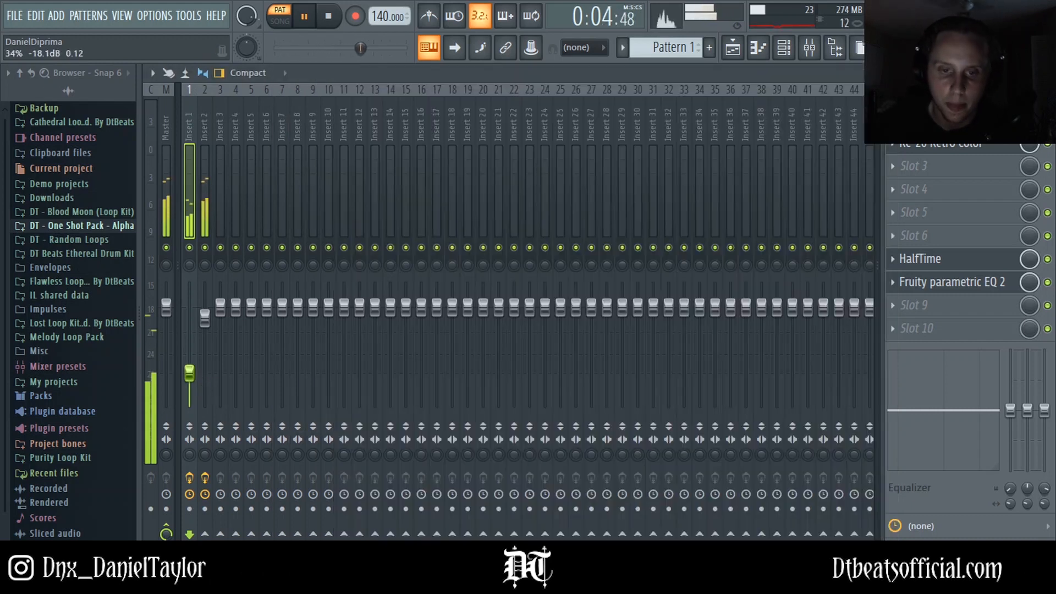
Step: Stop playback, select Insert 2 and open its RC-20 Retro Color window
{"action": "left_click", "coordinate": [205, 318]}
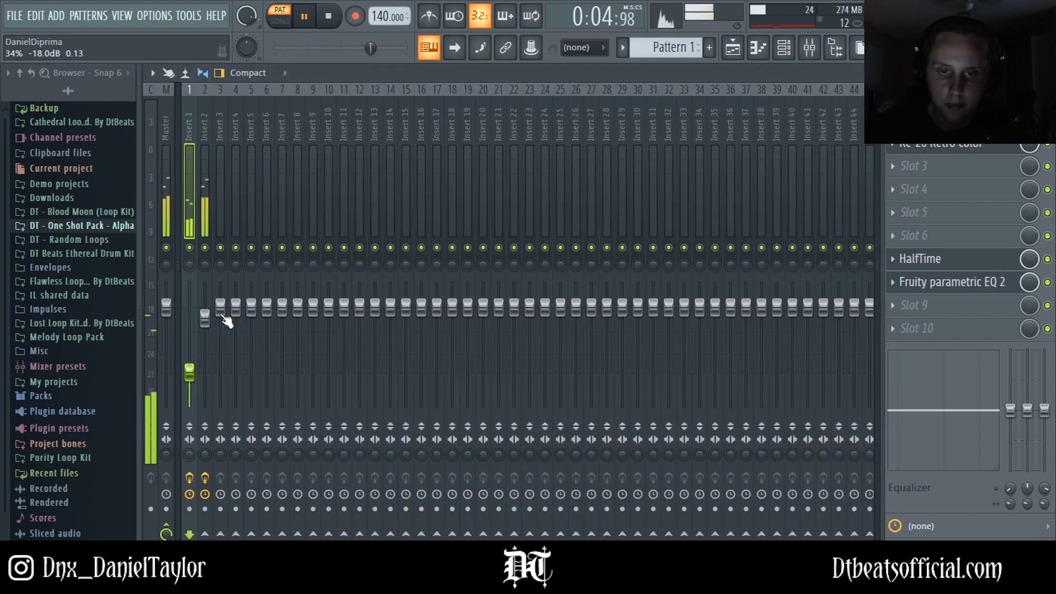
{"action": "key", "text": "space"}
{"action": "left_click", "coordinate": [789, 58]}
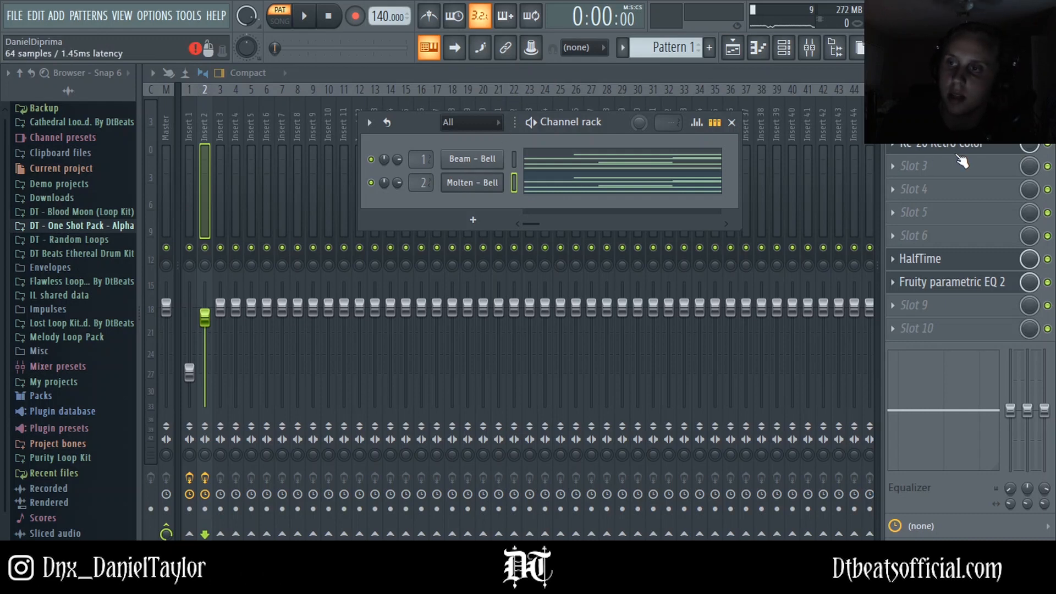
{"action": "left_click", "coordinate": [924, 144]}
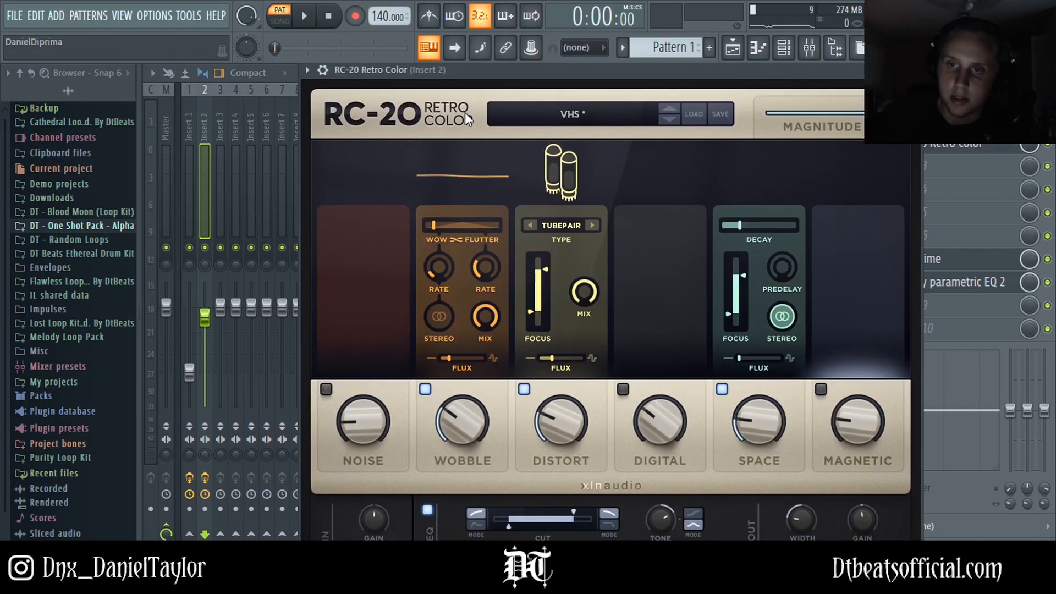
{"action": "mouse_move", "coordinate": [572, 71]}
{"action": "left_mouse_down"}
{"action": "mouse_move", "coordinate": [523, 95]}
{"action": "mouse_move", "coordinate": [536, 74]}
{"action": "mouse_move", "coordinate": [531, 101]}
{"action": "mouse_move", "coordinate": [532, 84]}
{"action": "mouse_move", "coordinate": [559, 74]}
{"action": "left_mouse_up"}
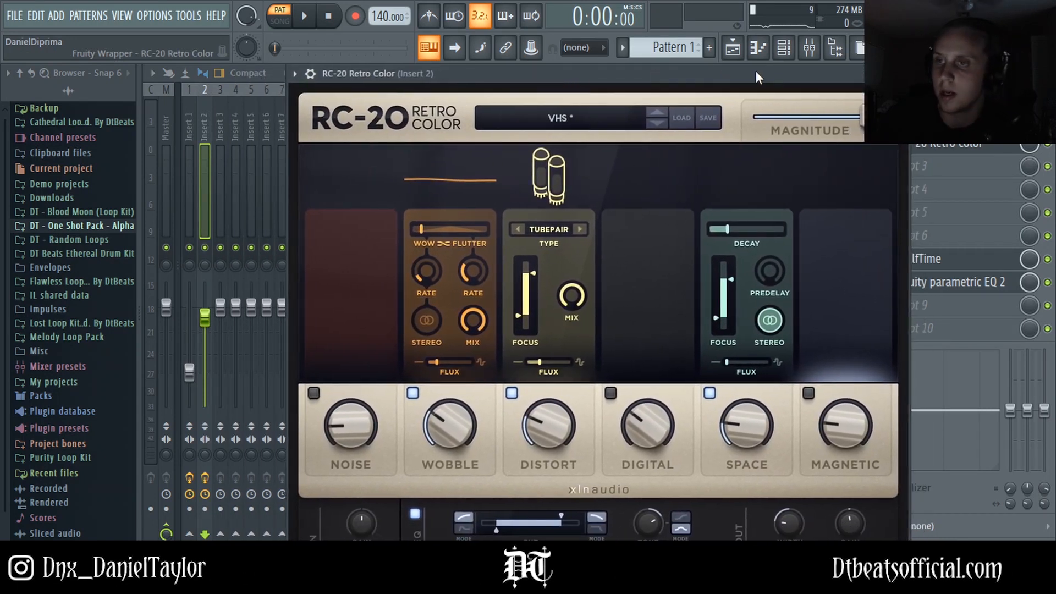
Step: Inspect the Molten - Bell channel's sample settings, then clone the Molten - Bell channel in the Channel rack
{"action": "left_click", "coordinate": [785, 50]}
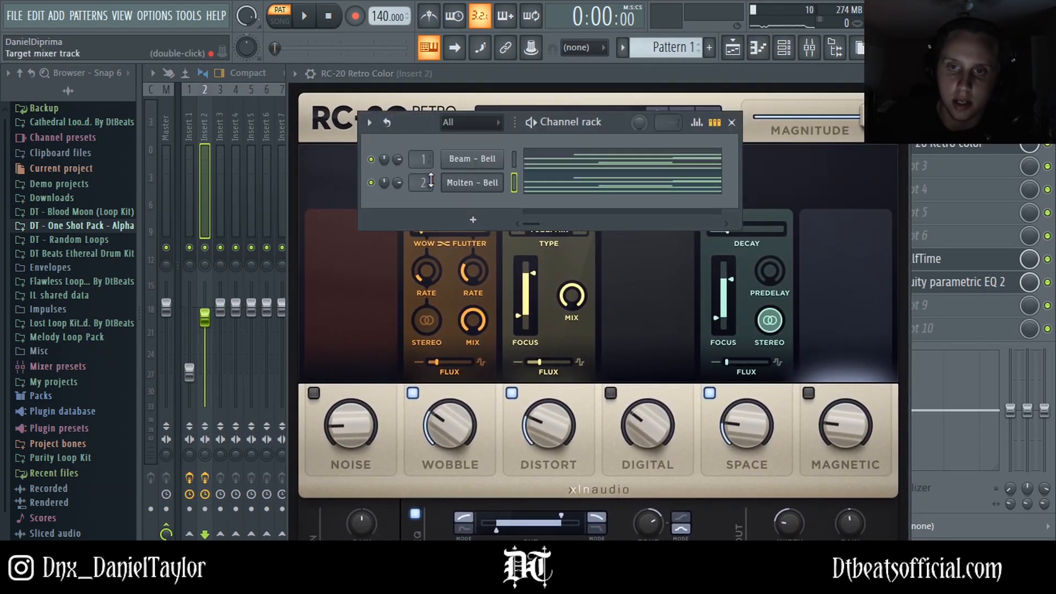
{"action": "left_click", "coordinate": [468, 183]}
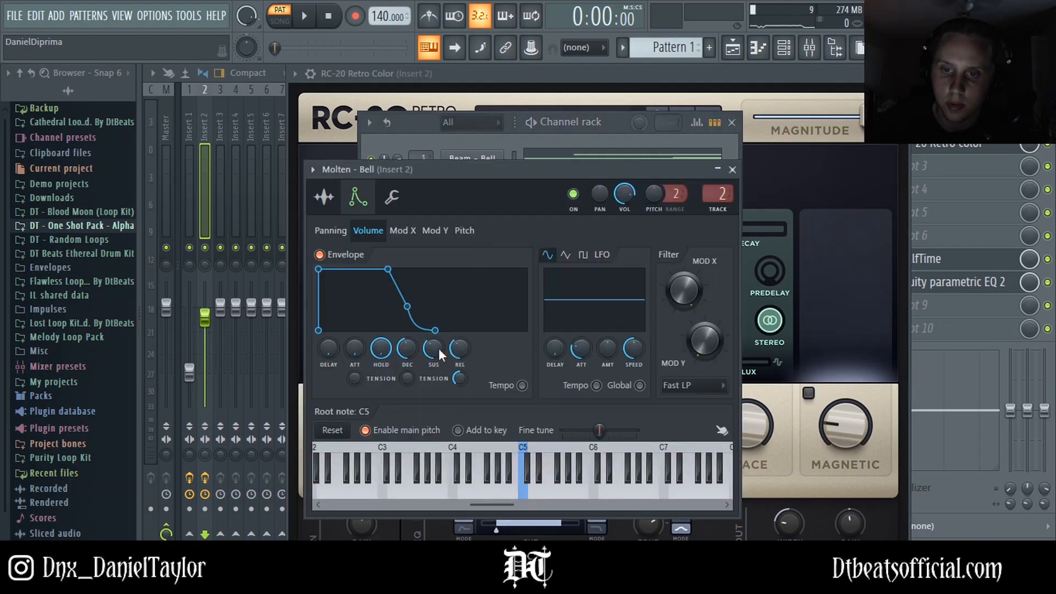
{"action": "left_click", "coordinate": [392, 197]}
{"action": "left_click", "coordinate": [545, 123]}
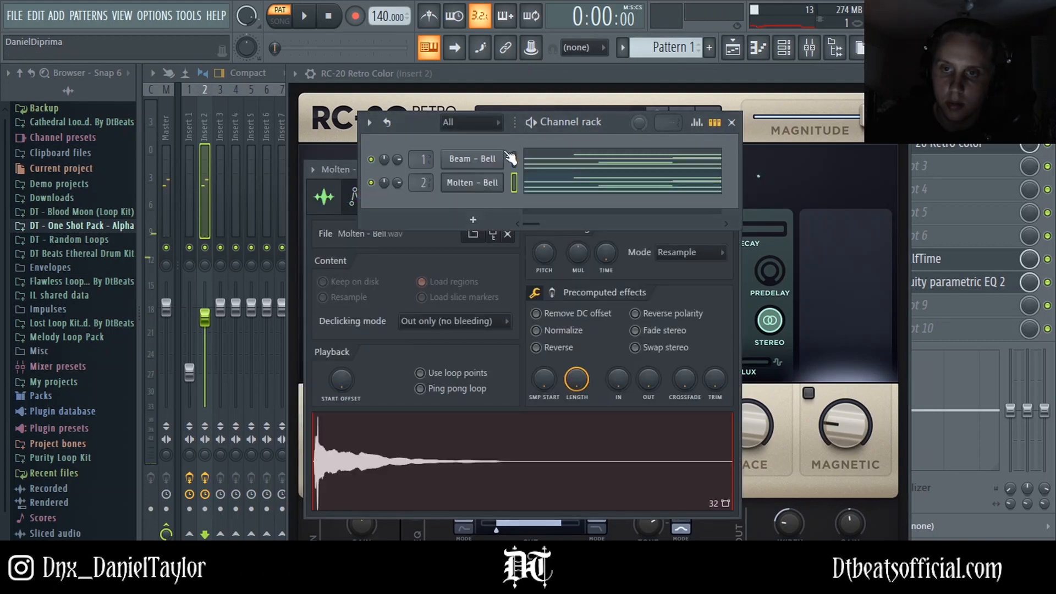
{"action": "right_click", "coordinate": [478, 184]}
{"action": "left_click", "coordinate": [531, 328]}
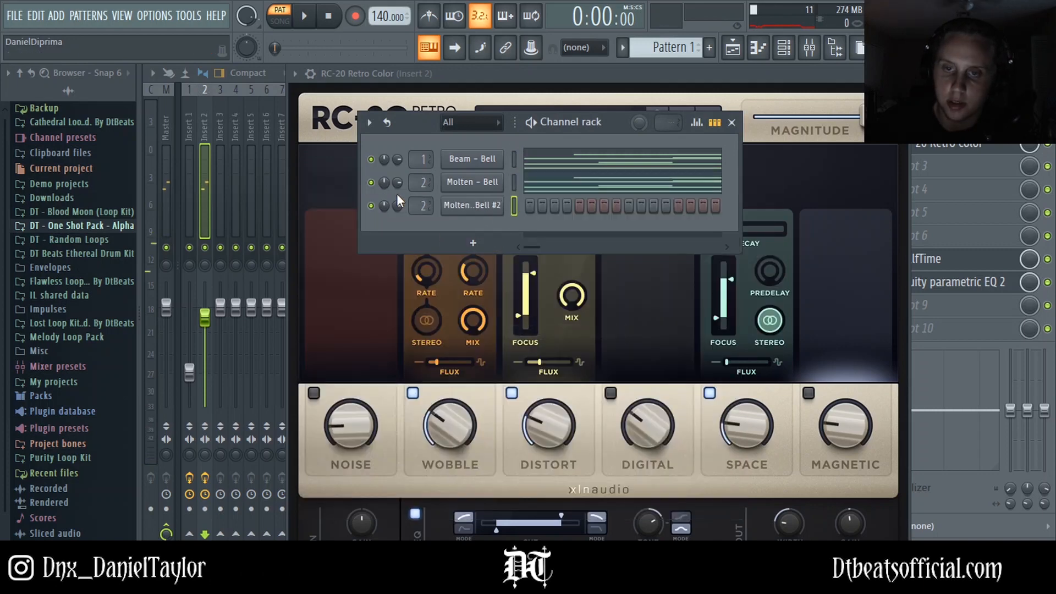
Step: Route the cloned Molten - Bell #2 channel to Insert 3 and lower that insert's fader slightly
{"action": "scroll", "coordinate": [423, 207], "scroll_direction": "up", "scroll_amount": 1}
{"action": "right_click", "coordinate": [221, 247]}
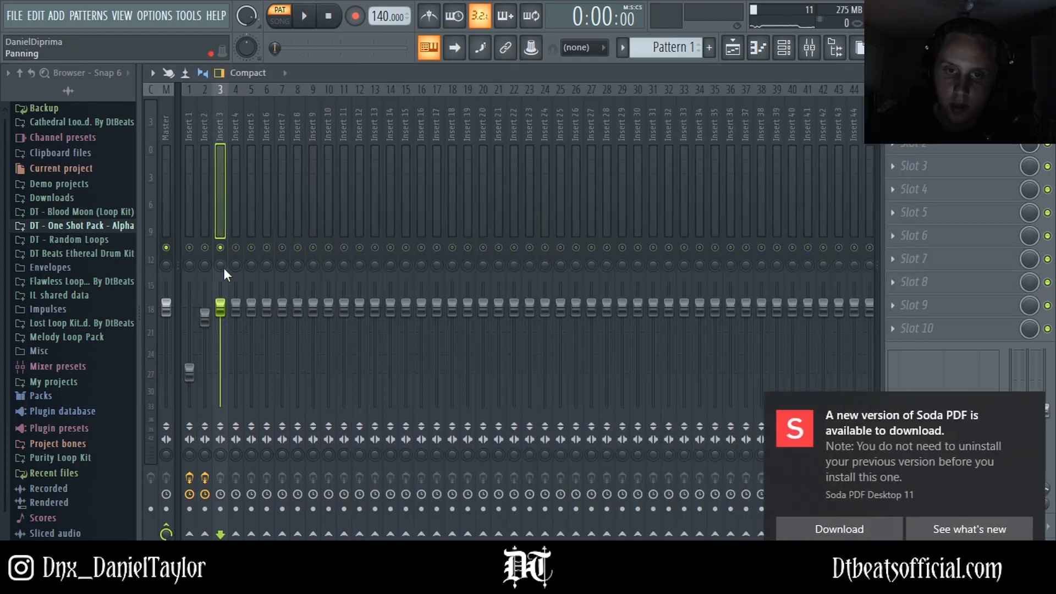
{"action": "left_click_drag", "start_coordinate": [220, 307], "coordinate": [220, 318]}
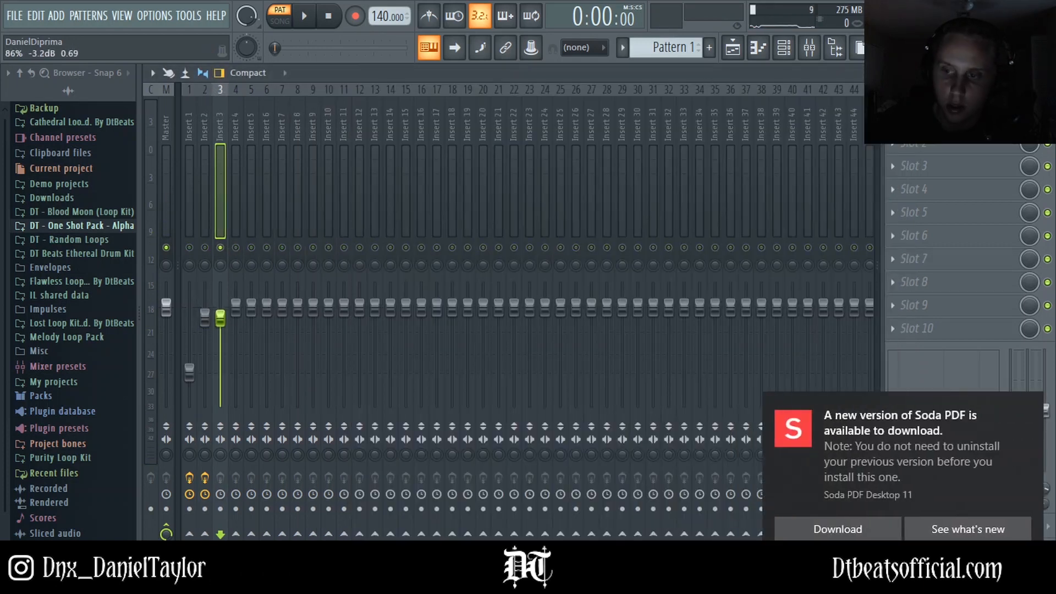
{"action": "left_click", "coordinate": [1028, 408]}
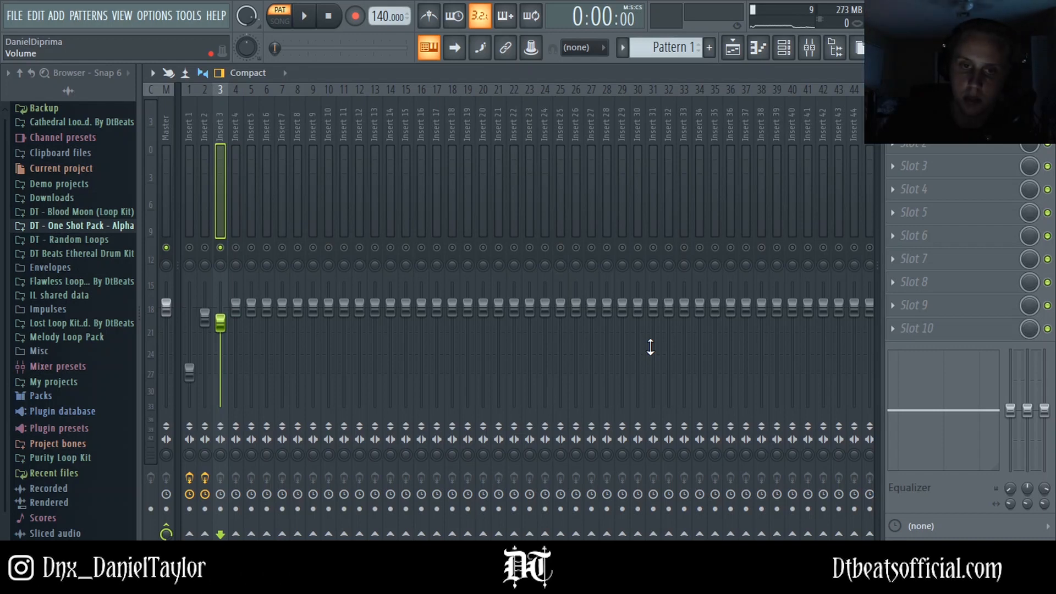
Step: Open the piano roll for Molten - Bell #2 and place an A#4 note spanning the first bar
{"action": "left_click", "coordinate": [784, 50]}
{"action": "right_click", "coordinate": [488, 213]}
{"action": "left_click", "coordinate": [525, 208]}
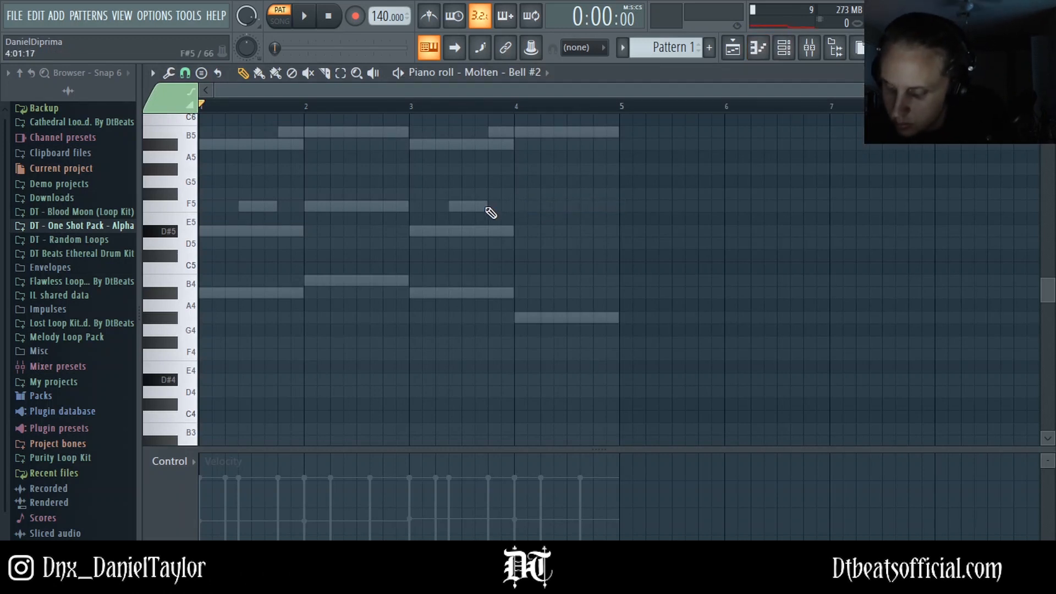
{"action": "left_click", "coordinate": [212, 292]}
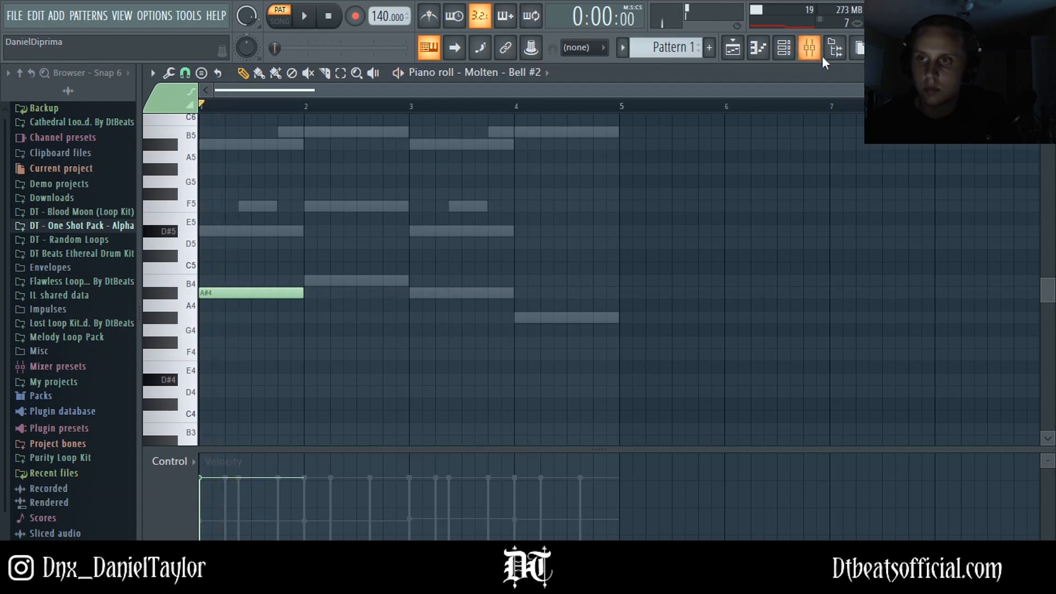
Step: Play the pattern in the mixer and set Insert 3's fader to about -0.9 dB
{"action": "key", "text": "F9"}
{"action": "key", "text": "space"}
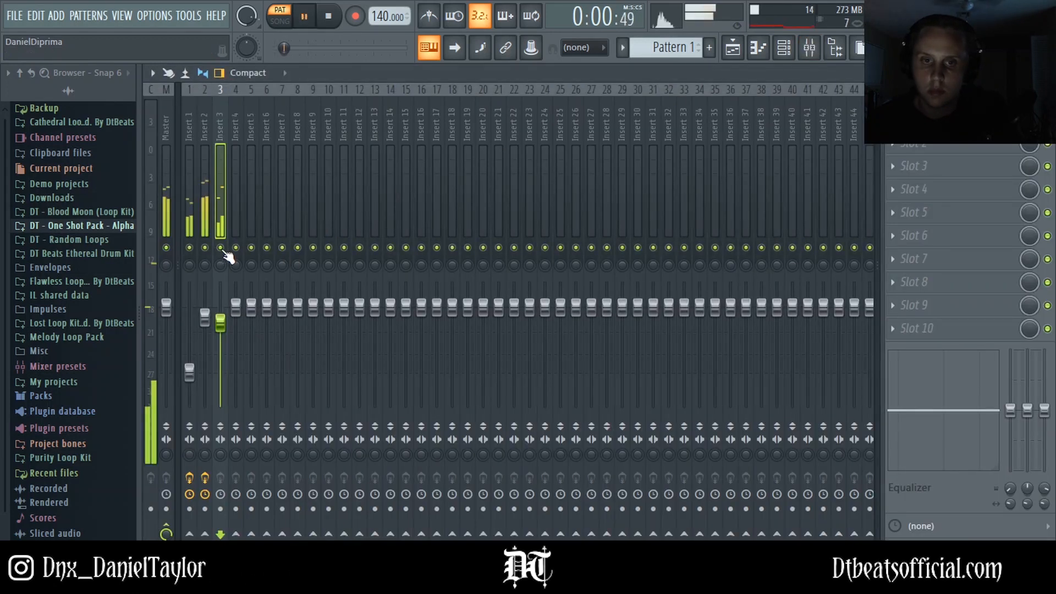
{"action": "key", "text": "space"}
{"action": "left_click_drag", "start_coordinate": [205, 317], "coordinate": [198, 364]}
{"action": "left_click", "coordinate": [222, 322]}
{"action": "left_click", "coordinate": [205, 320]}
{"action": "key", "text": "space"}
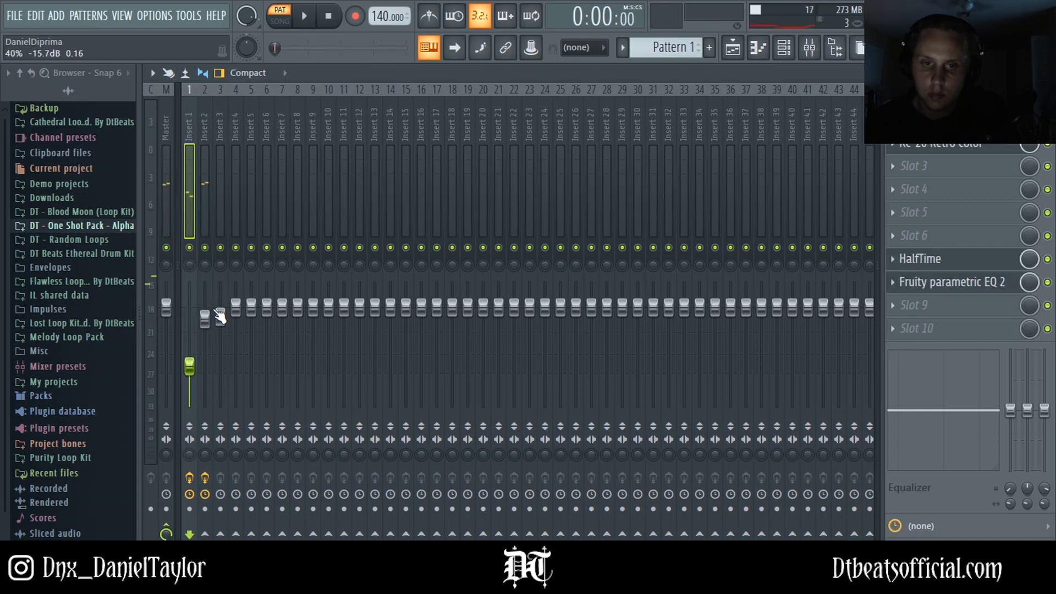
{"action": "key", "text": "space"}
{"action": "left_click", "coordinate": [215, 342]}
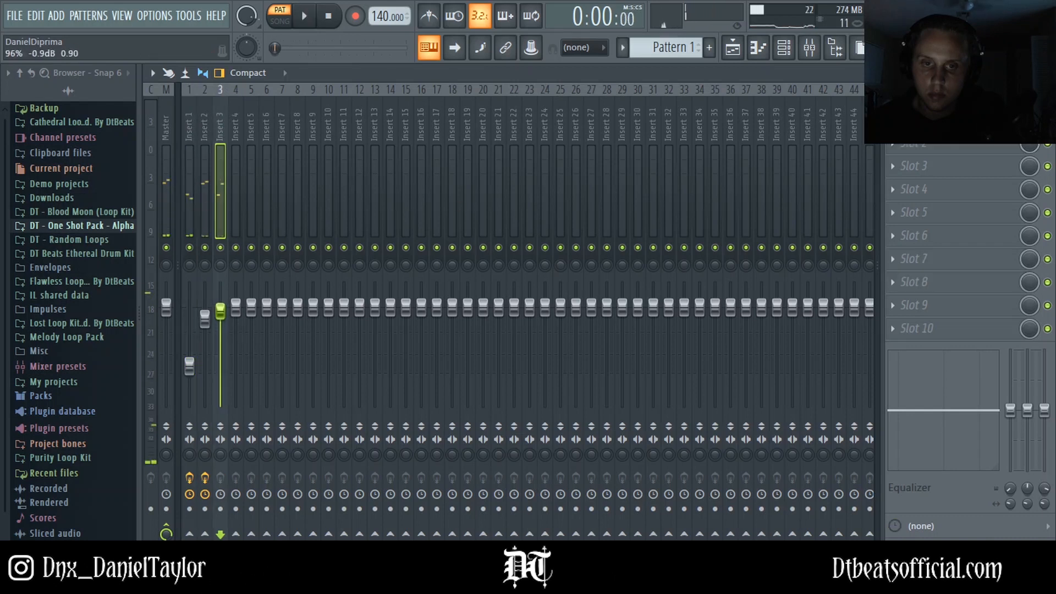
Step: Reopen the Molten - Bell #2 piano roll, move the first note down an octave to A#4 and shorten it to half a bar
{"action": "left_click", "coordinate": [786, 48]}
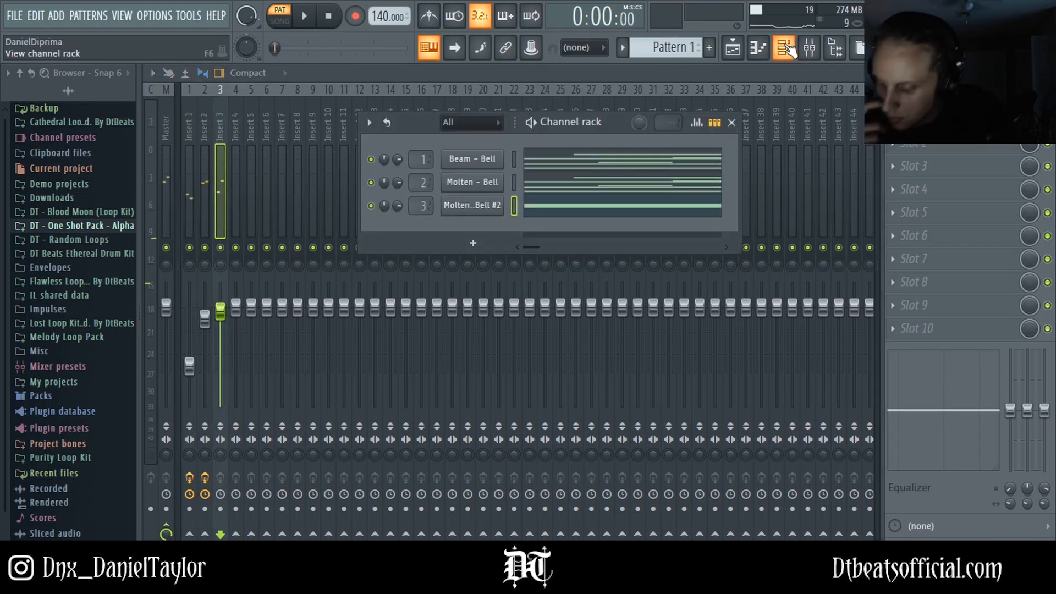
{"action": "key", "text": "space"}
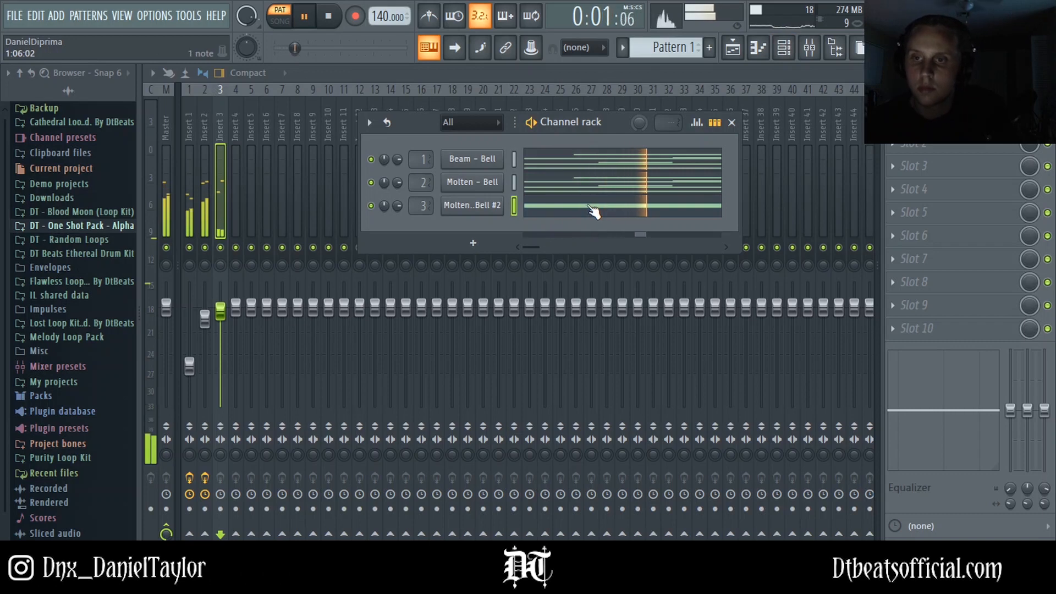
{"action": "left_click", "coordinate": [591, 208]}
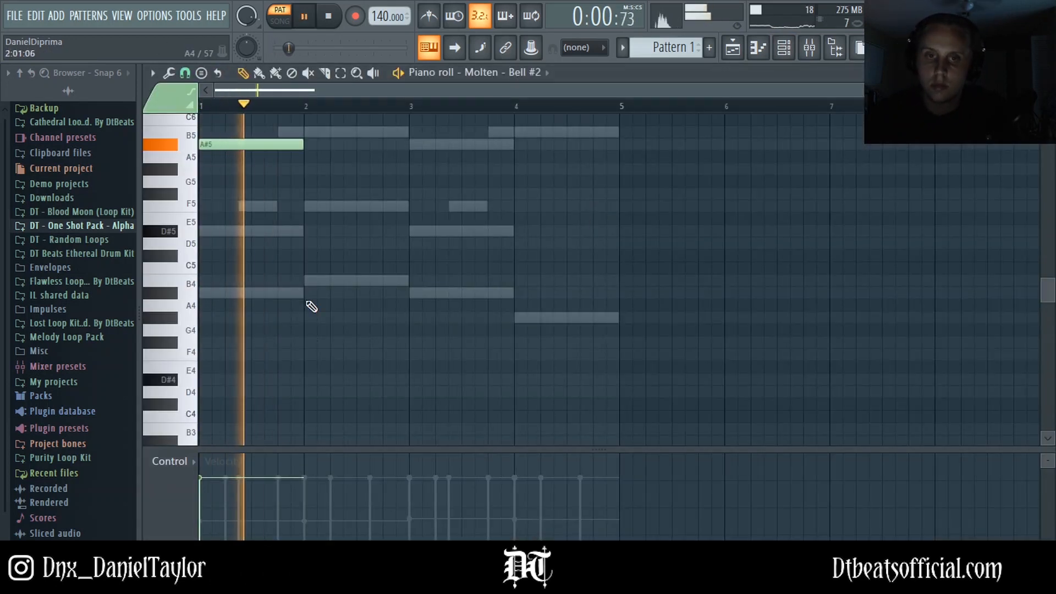
{"action": "key", "text": "ctrl+Down"}
{"action": "key", "text": "space"}
{"action": "key", "text": "space"}
{"action": "key", "text": "space"}
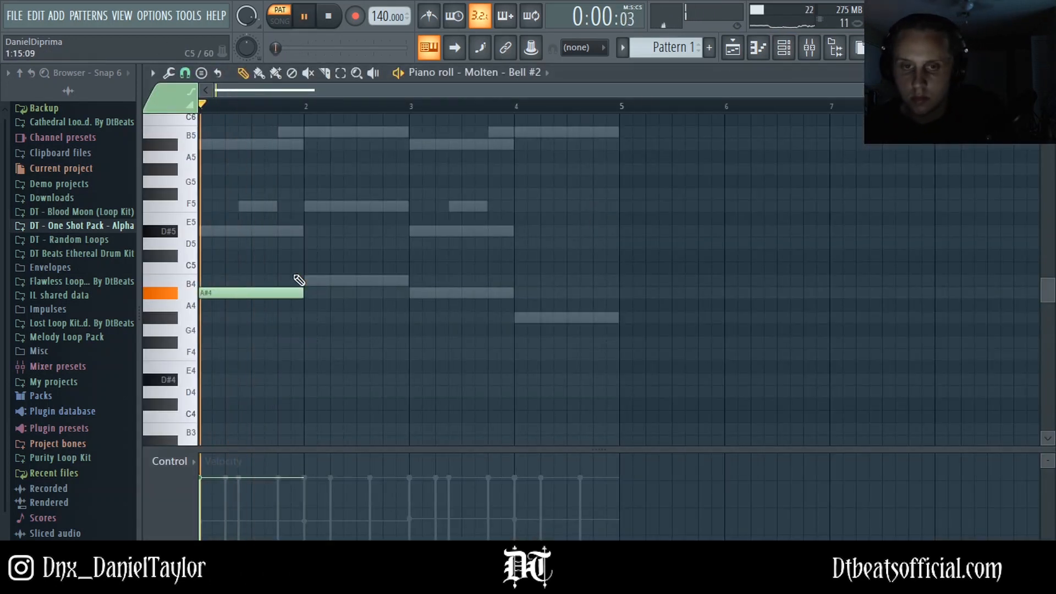
{"action": "left_click_drag", "start_coordinate": [263, 292], "coordinate": [251, 292]}
Step: Add a D#5 note starting halfway through bar 1 and shorten it slightly
{"action": "key", "text": "space"}
{"action": "left_click", "coordinate": [255, 144]}
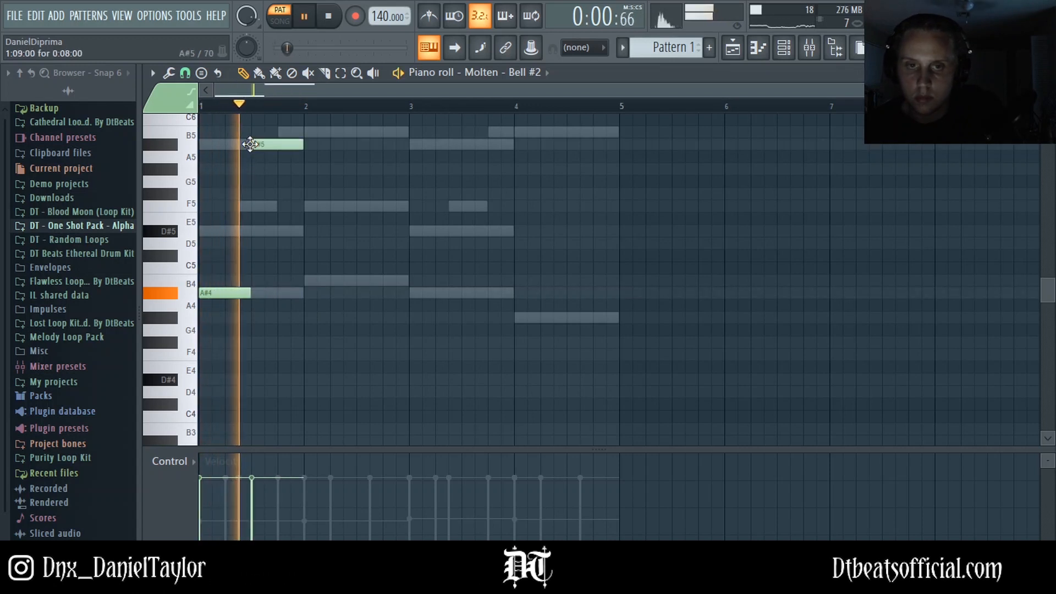
{"action": "scroll", "coordinate": [331, 231], "scroll_direction": "up", "scroll_amount": 1}
{"action": "key", "text": "space"}
{"action": "left_click_drag", "start_coordinate": [277, 186], "coordinate": [281, 283]}
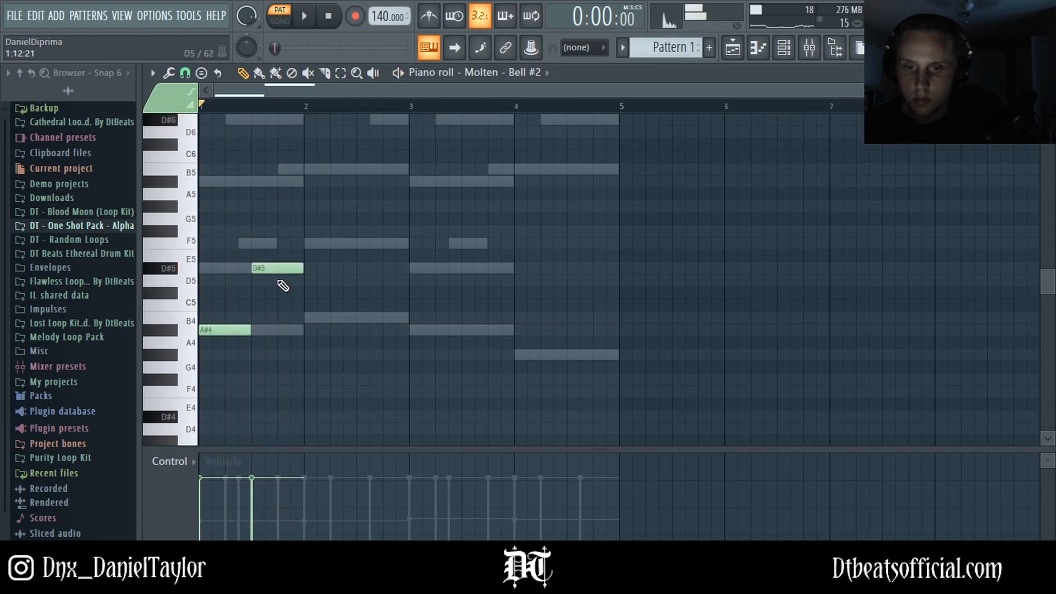
{"action": "key", "text": "space"}
{"action": "key", "text": "space"}
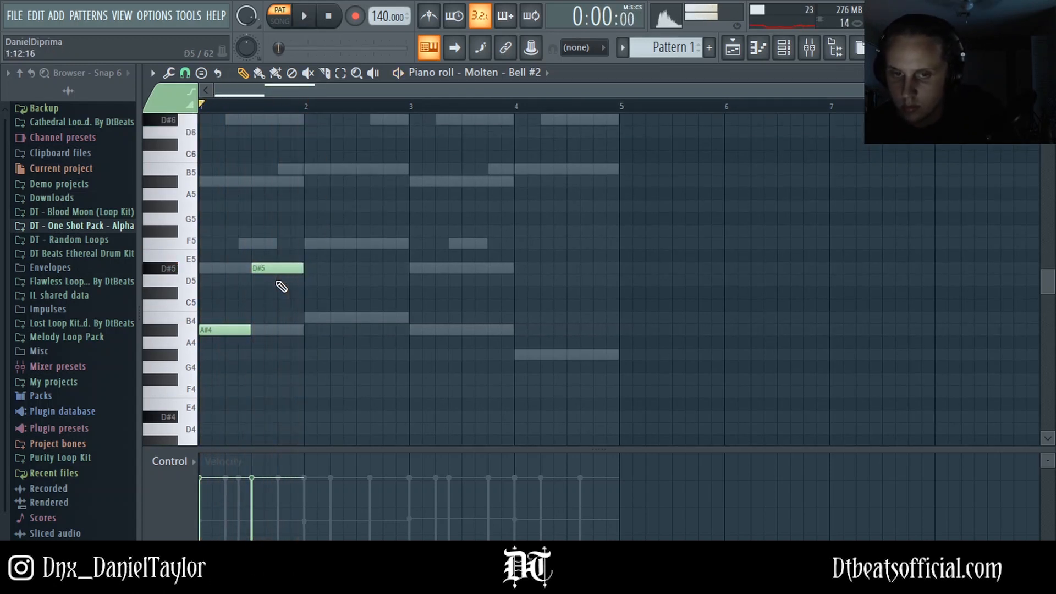
{"action": "key", "text": "space"}
{"action": "key", "text": "space"}
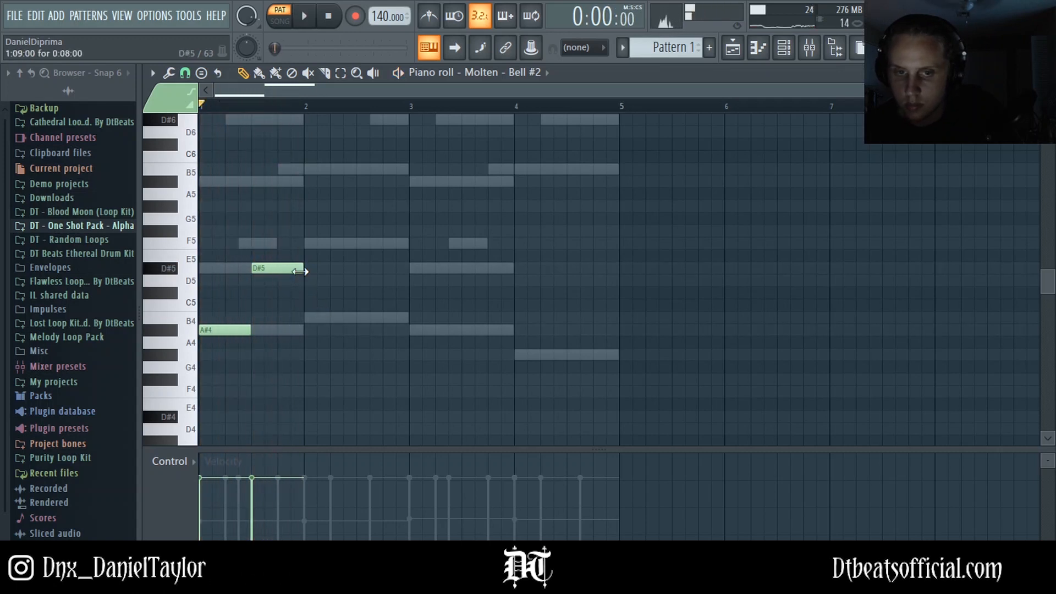
{"action": "key", "text": "space"}
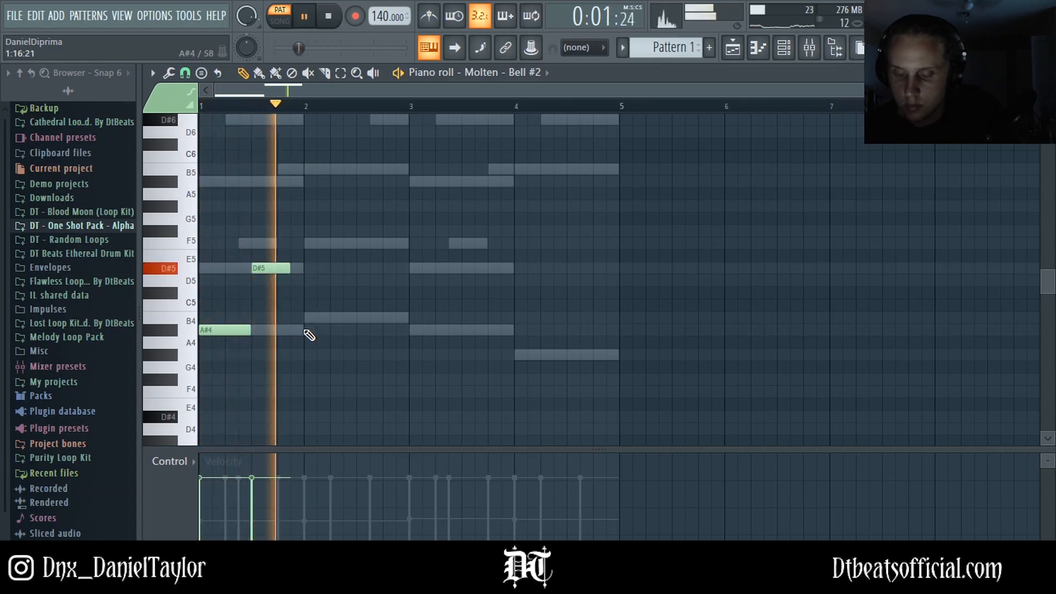
Step: Add a short B4 note and a short D#4 note around the start of bar 2
{"action": "key", "text": "space"}
{"action": "left_click", "coordinate": [295, 318]}
{"action": "key", "text": "space"}
{"action": "left_click_drag", "start_coordinate": [325, 318], "coordinate": [304, 319]}
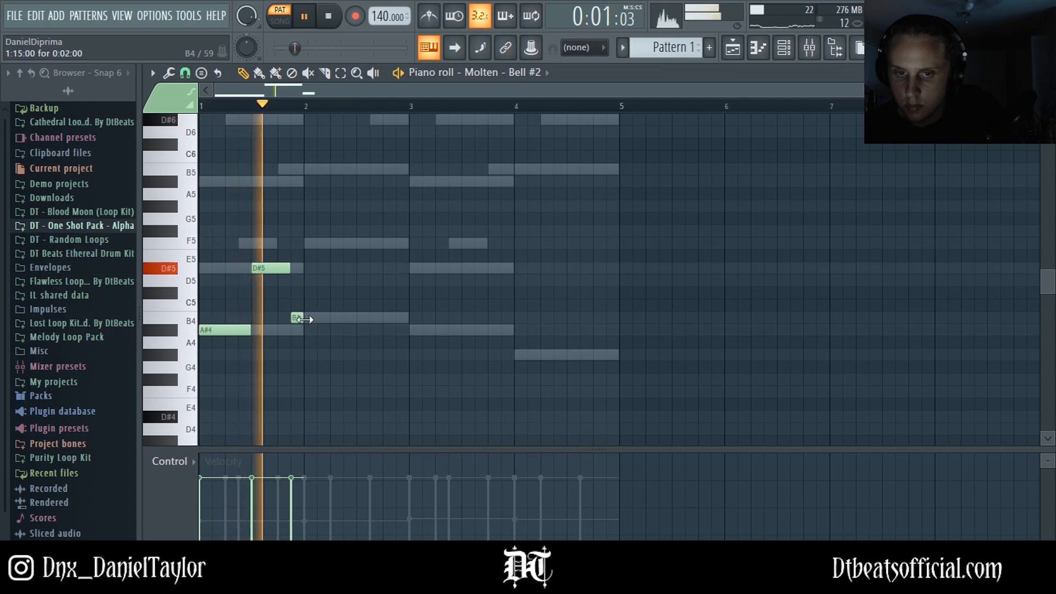
{"action": "key", "text": "space"}
{"action": "key", "text": "space"}
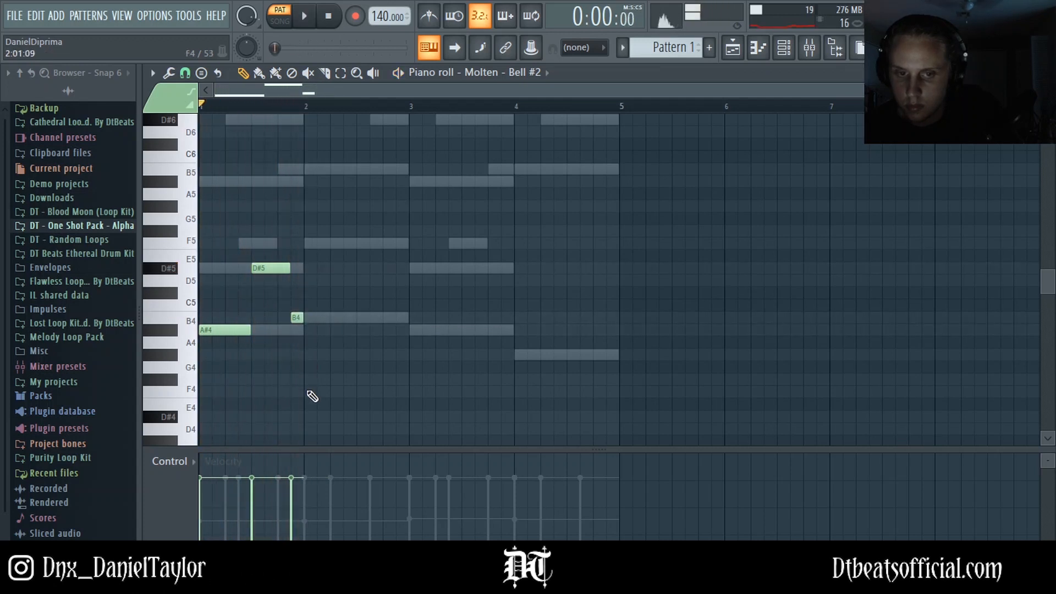
{"action": "left_click_drag", "start_coordinate": [313, 416], "coordinate": [308, 416]}
{"action": "key", "text": "space"}
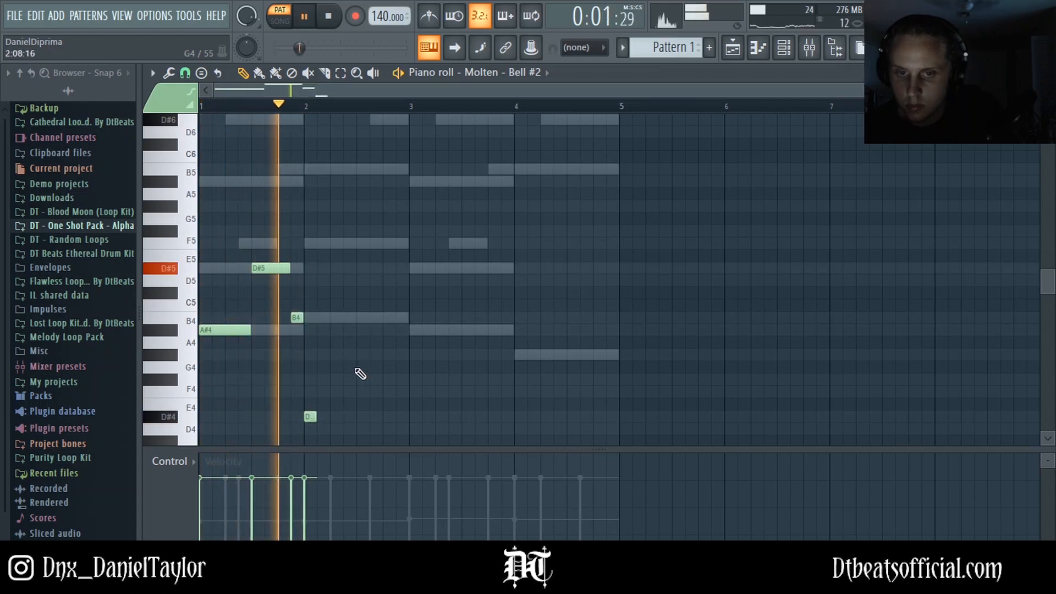
{"action": "key", "text": "space"}
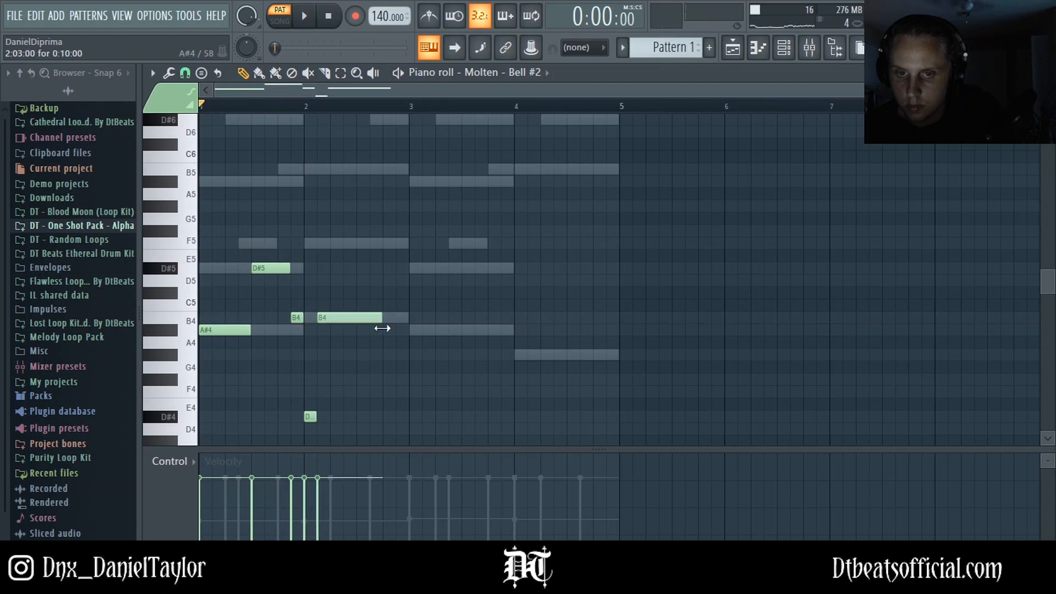
Step: Set a B4 note in bar 2 to end about three-quarters through the bar and add an F5 note closing bar 2
{"action": "left_click_drag", "start_coordinate": [382, 328], "coordinate": [409, 329]}
{"action": "key", "text": "space"}
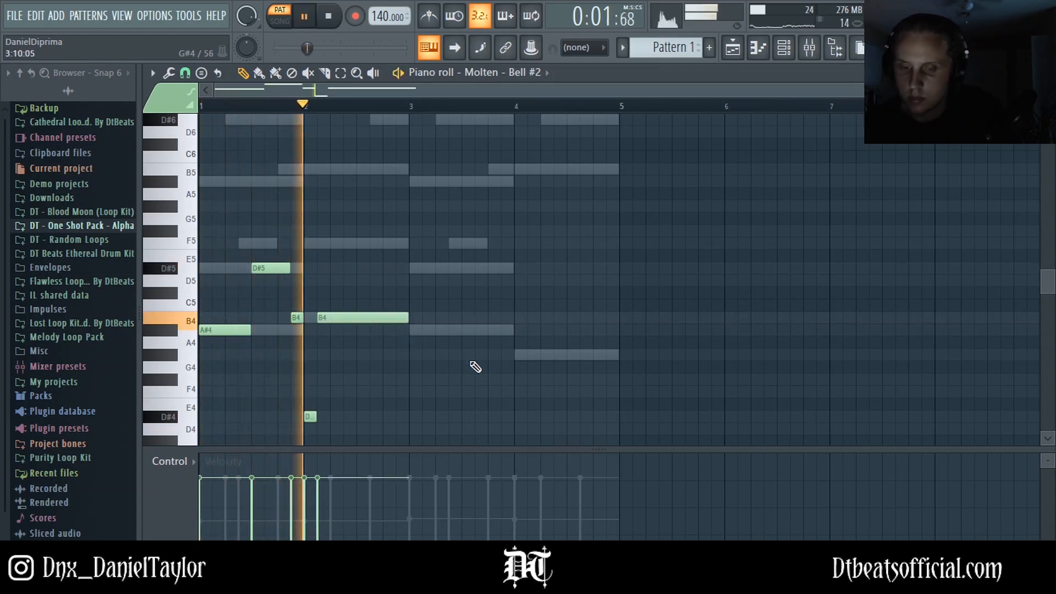
{"action": "left_click_drag", "start_coordinate": [410, 318], "coordinate": [382, 318]}
{"action": "key", "text": "space"}
{"action": "left_click", "coordinate": [393, 245]}
{"action": "key", "text": "space"}
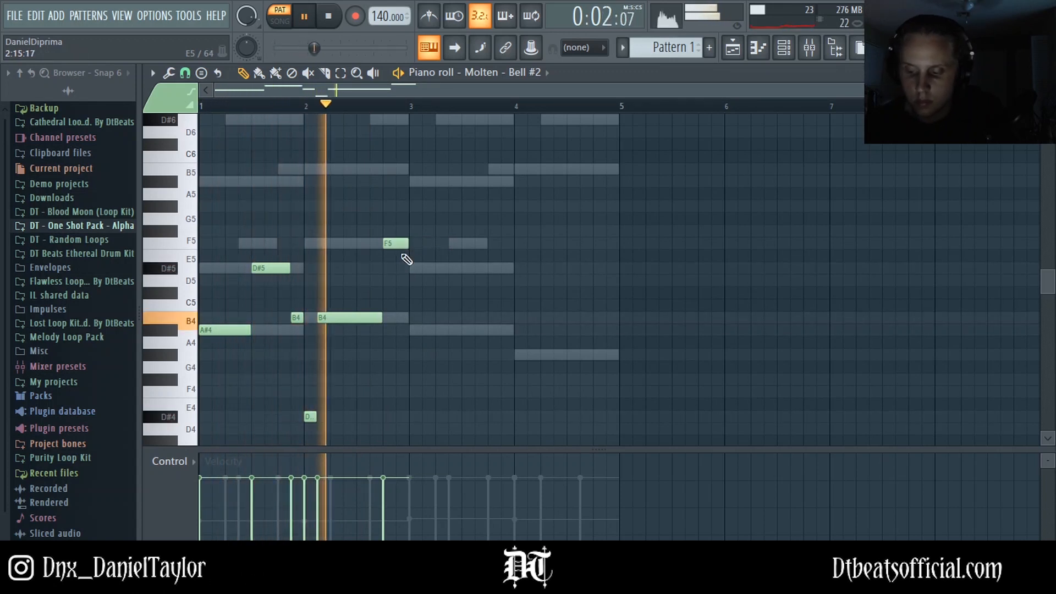
{"action": "key", "text": "space"}
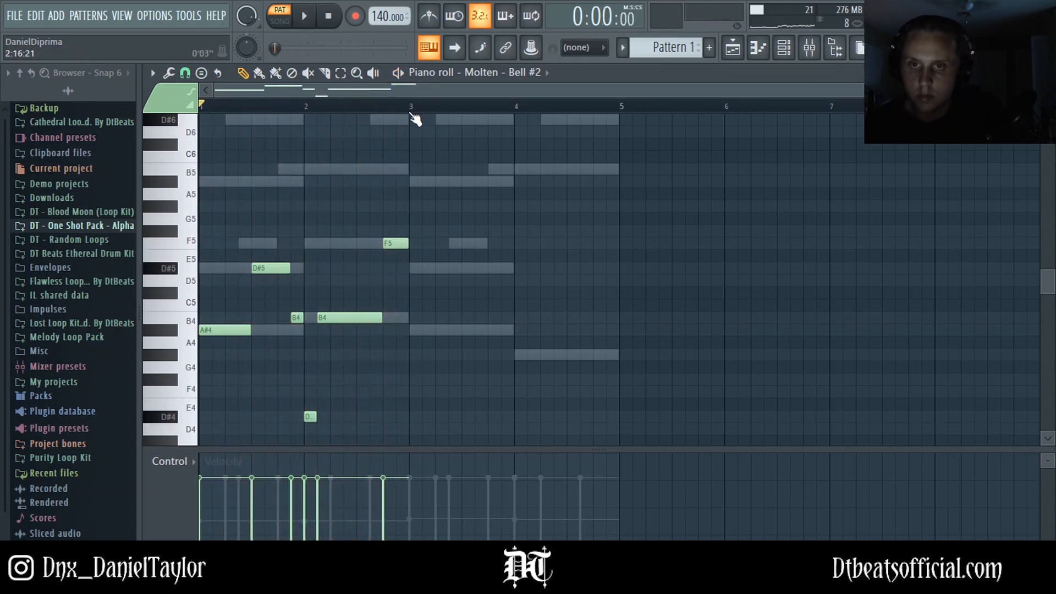
Step: Select all notes and duplicate the two-bar melody into bars 3 and 4
{"action": "key", "text": "ctrl+a"}
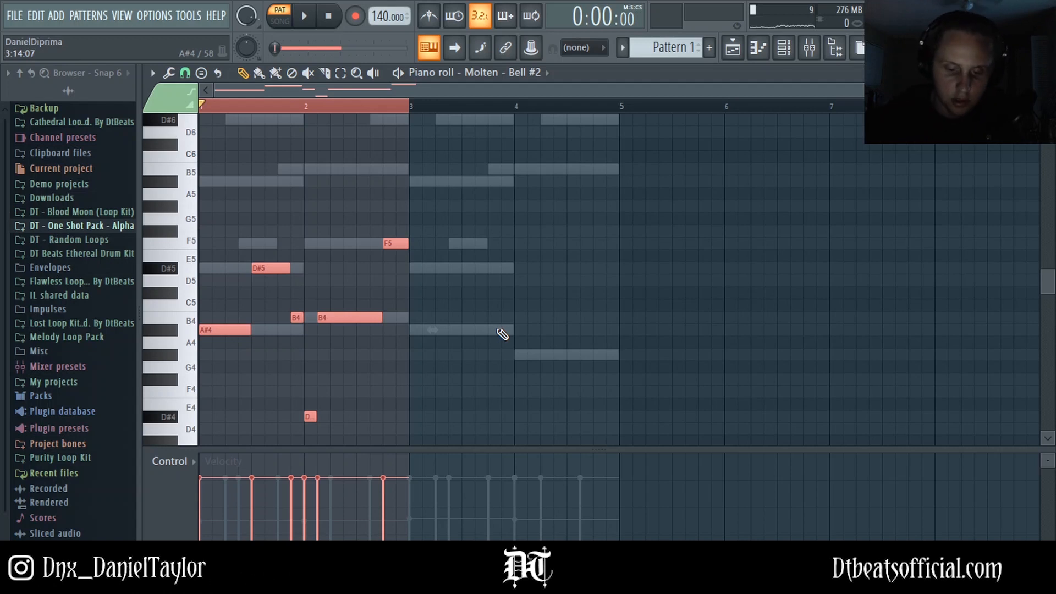
{"action": "key", "text": "ctrl+b"}
Step: Add Fruity Parametric EQ 2 to Insert 3 and cut the lows and highs with the outer bands
{"action": "key", "text": "F9"}
{"action": "left_click", "coordinate": [924, 120]}
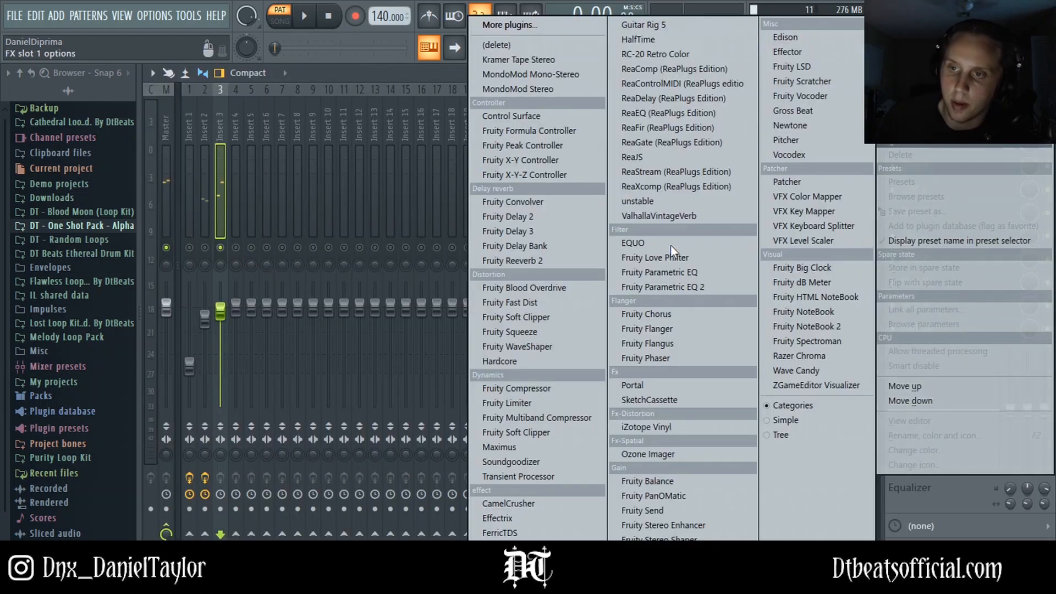
{"action": "left_click", "coordinate": [671, 289]}
{"action": "left_click_drag", "start_coordinate": [222, 269], "coordinate": [265, 336]}
{"action": "left_click_drag", "start_coordinate": [428, 269], "coordinate": [457, 335]}
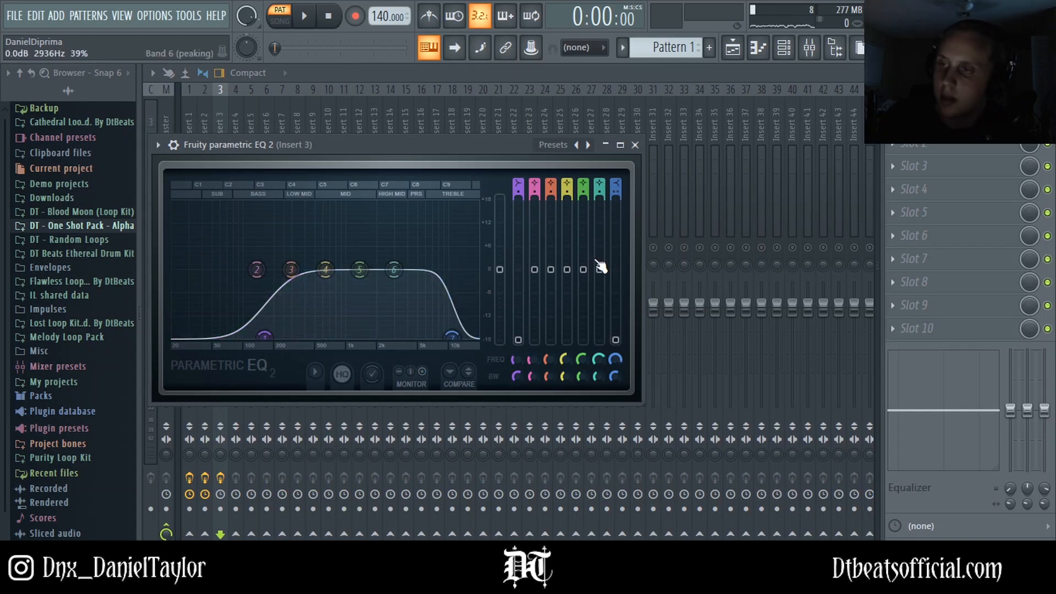
Step: Add RC-20 Retro Color to Insert 3, load the VHS preset and turn off the Noise module
{"action": "left_click", "coordinate": [913, 142]}
{"action": "left_click", "coordinate": [651, 54]}
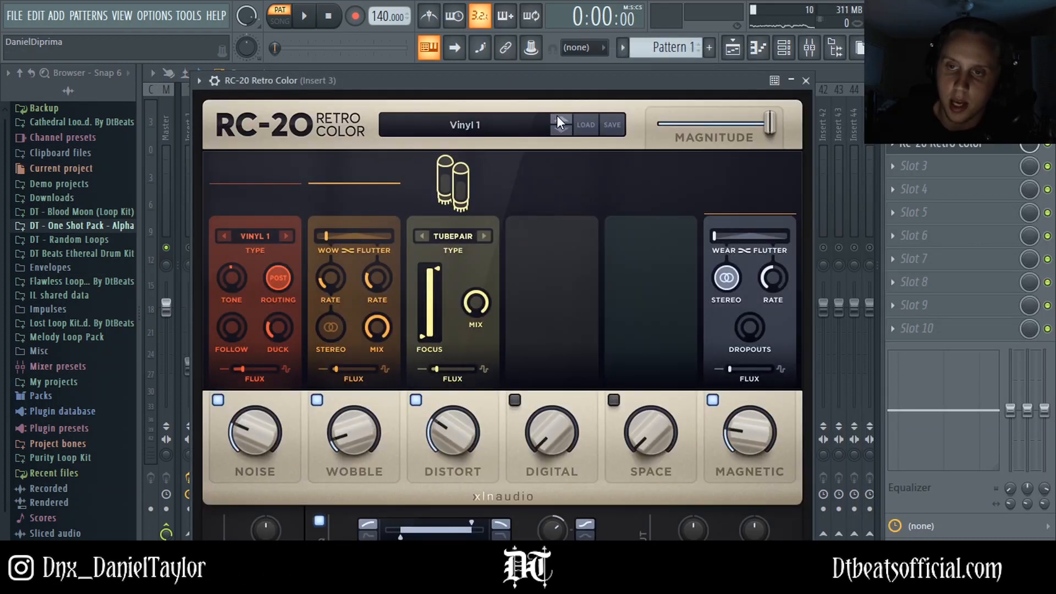
{"action": "left_click", "coordinate": [557, 115]}
{"action": "left_click", "coordinate": [221, 400]}
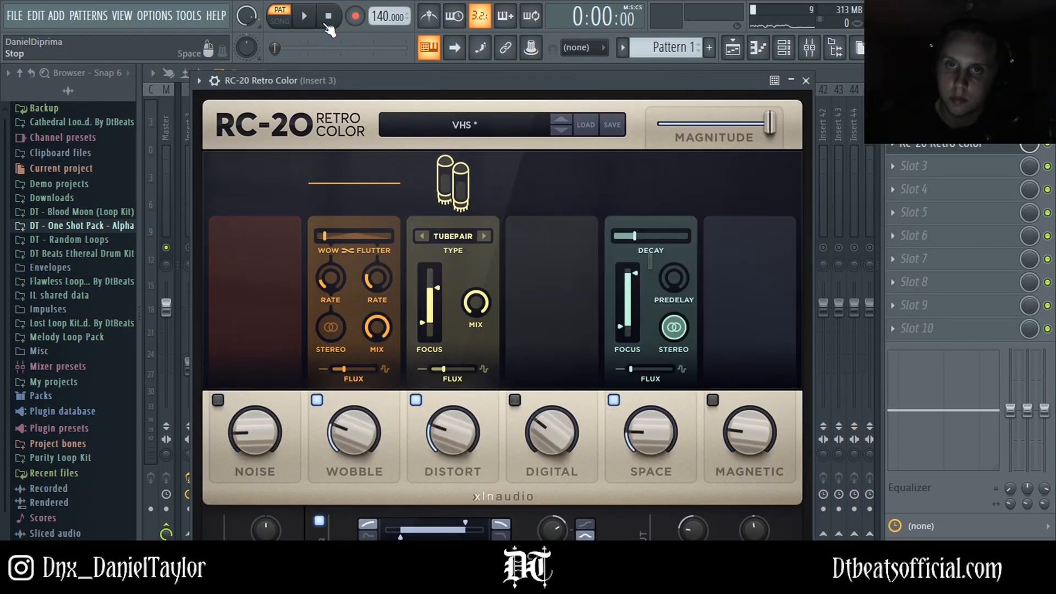
Step: Play the pattern while reviewing Insert 3's RC-20 settings, then stop and close the window
{"action": "left_click", "coordinate": [308, 21]}
{"action": "left_click", "coordinate": [806, 81]}
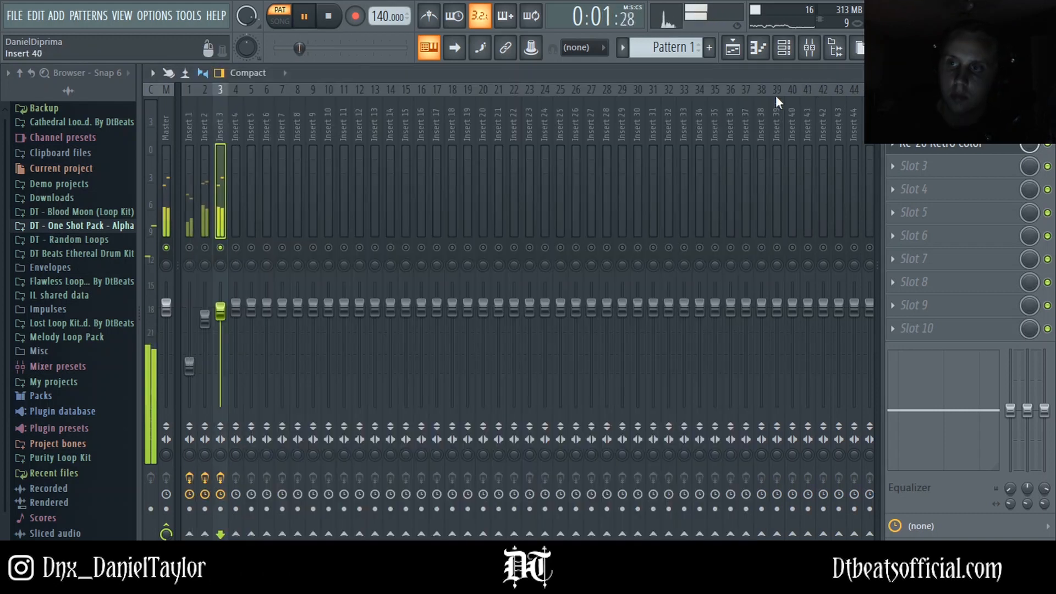
{"action": "left_click", "coordinate": [934, 147]}
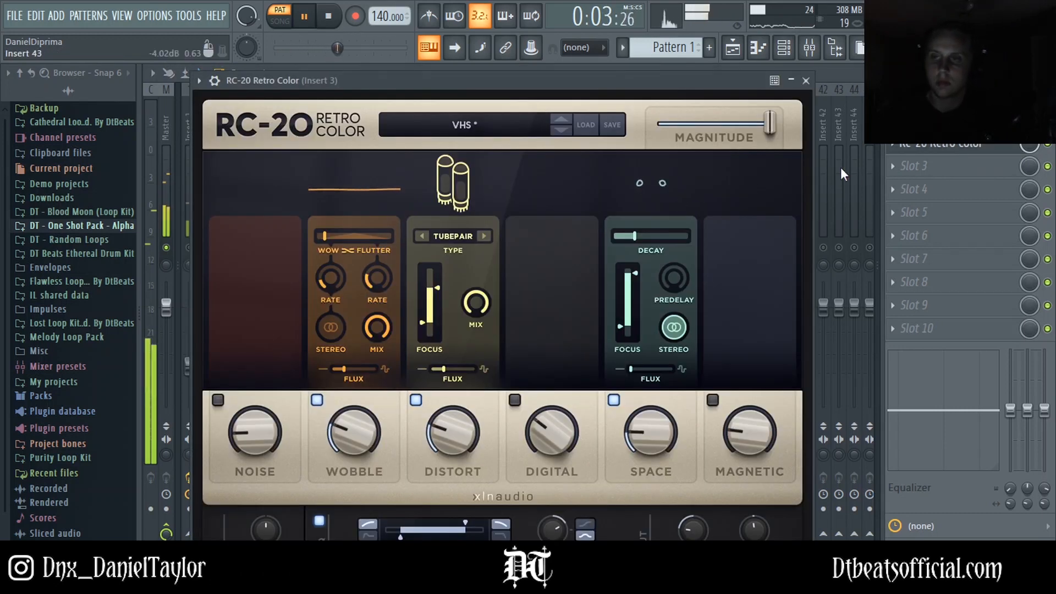
{"action": "key", "text": "space"}
{"action": "left_click", "coordinate": [806, 81]}
Step: Add MondoMod Stereo to Insert 3's next slot and step through presets to A: Flutter
{"action": "left_click", "coordinate": [894, 166]}
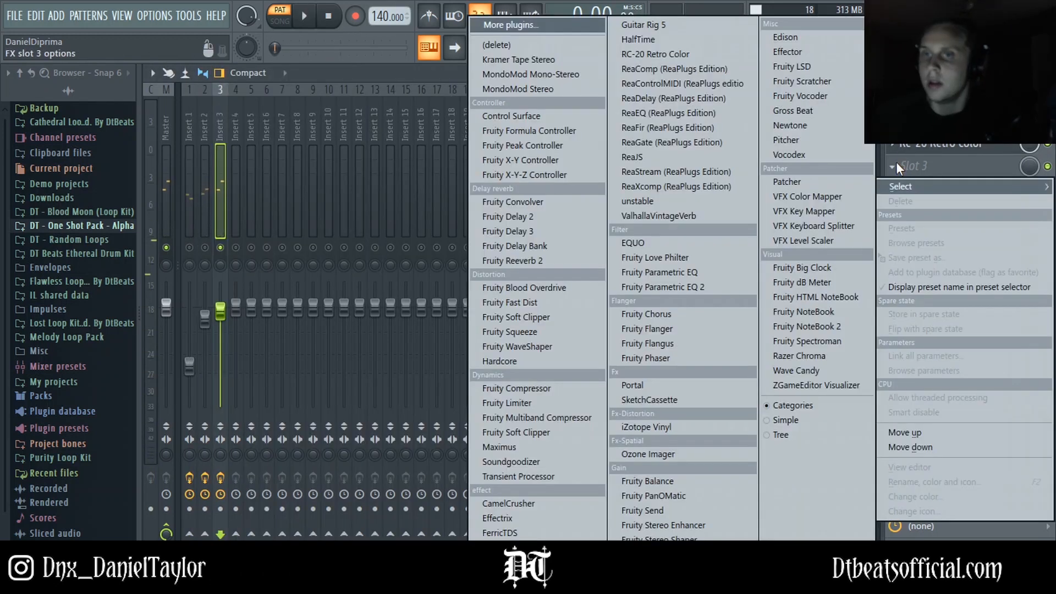
{"action": "left_click", "coordinate": [521, 91]}
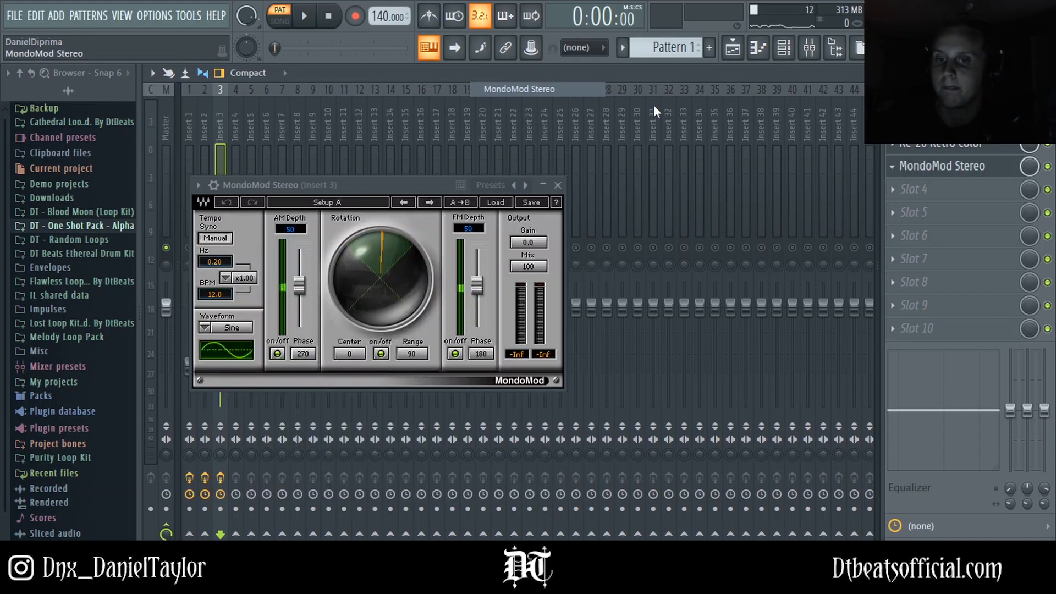
{"action": "left_click_drag", "start_coordinate": [402, 184], "coordinate": [435, 163]}
{"action": "left_click", "coordinate": [463, 180]}
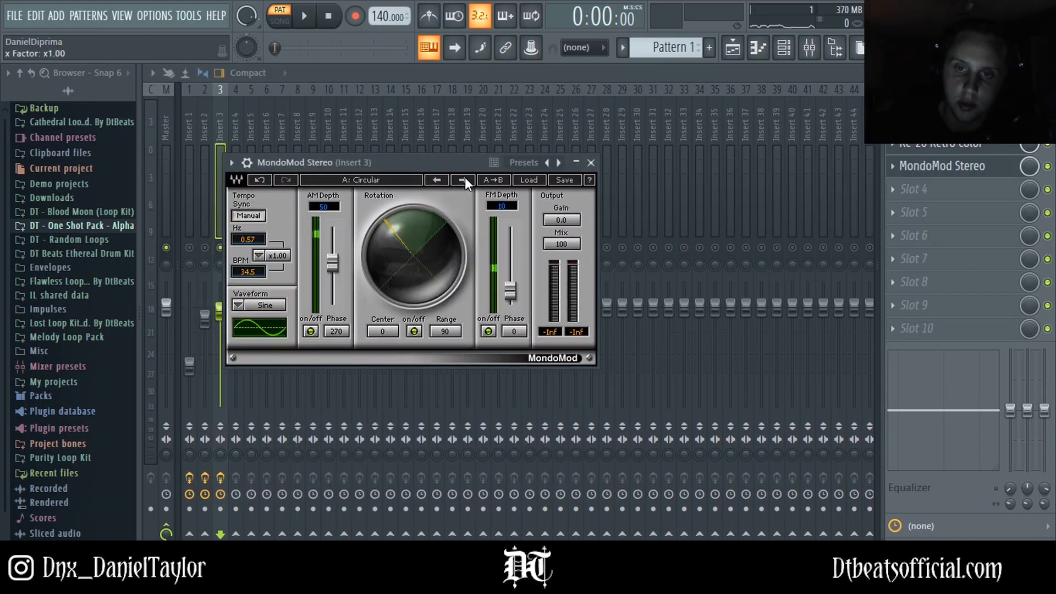
{"action": "left_click", "coordinate": [463, 180]}
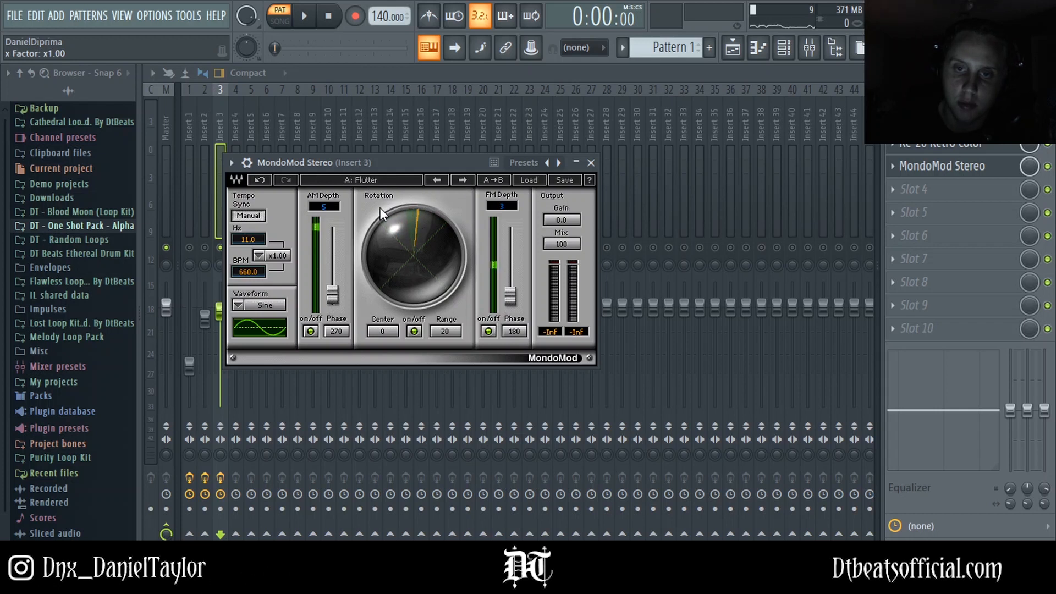
Step: Close the MondoMod window, play the pattern, and lower the volume faders of Insert 3 and Insert 1 to balance the bells
{"action": "left_click", "coordinate": [381, 68]}
{"action": "key", "text": "space"}
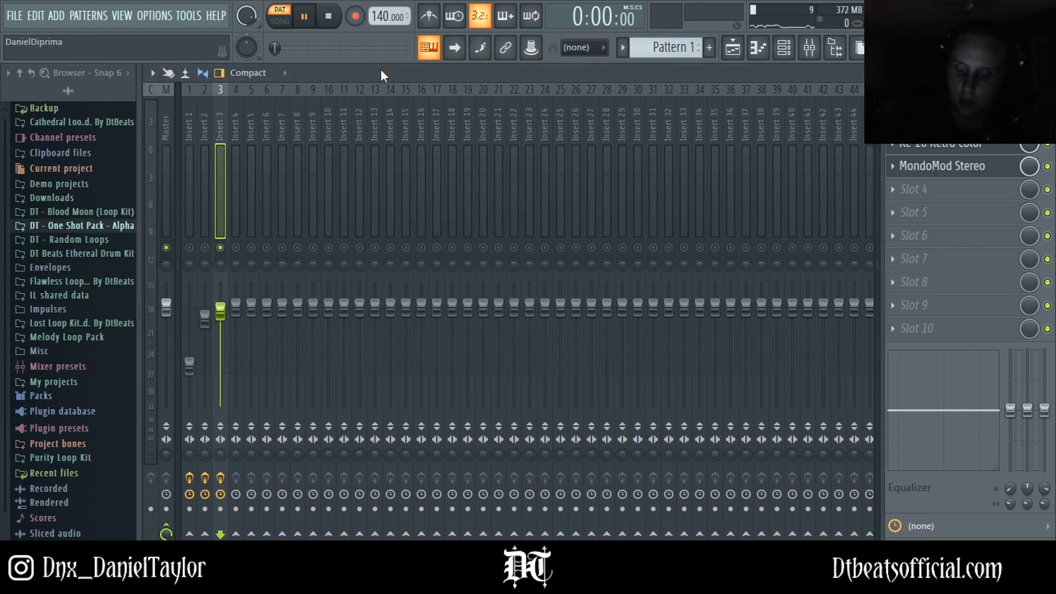
{"action": "left_click_drag", "start_coordinate": [220, 310], "coordinate": [209, 329]}
{"action": "left_click", "coordinate": [205, 248]}
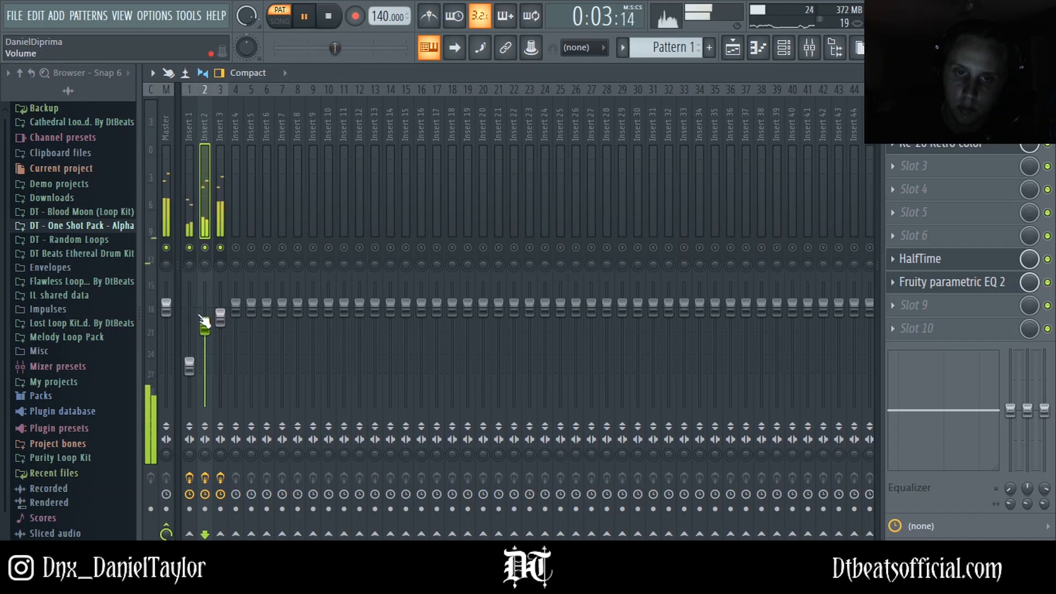
{"action": "left_click_drag", "start_coordinate": [190, 366], "coordinate": [189, 363]}
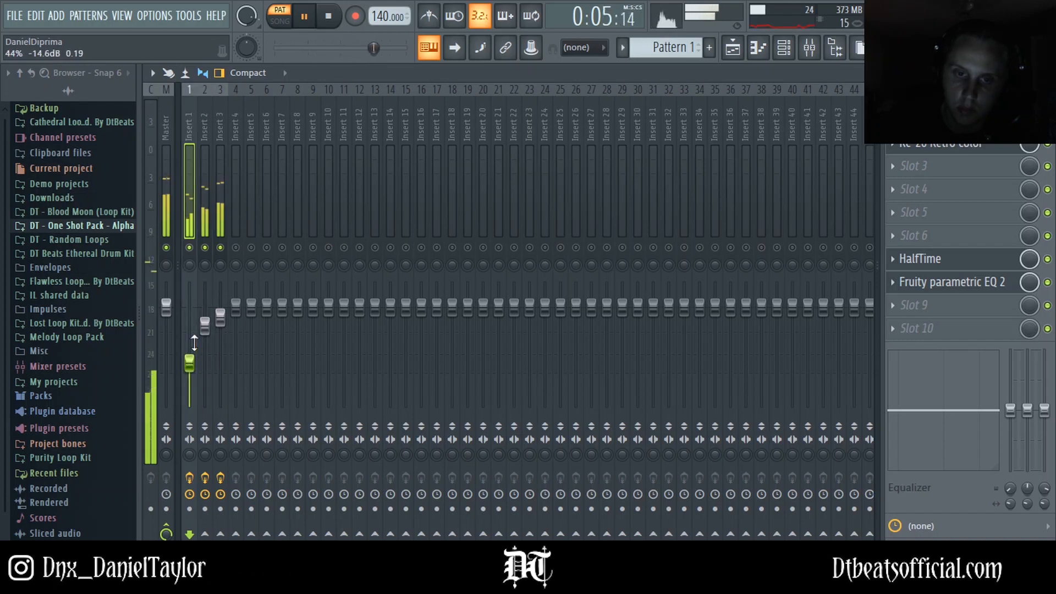
{"action": "key", "text": "space"}
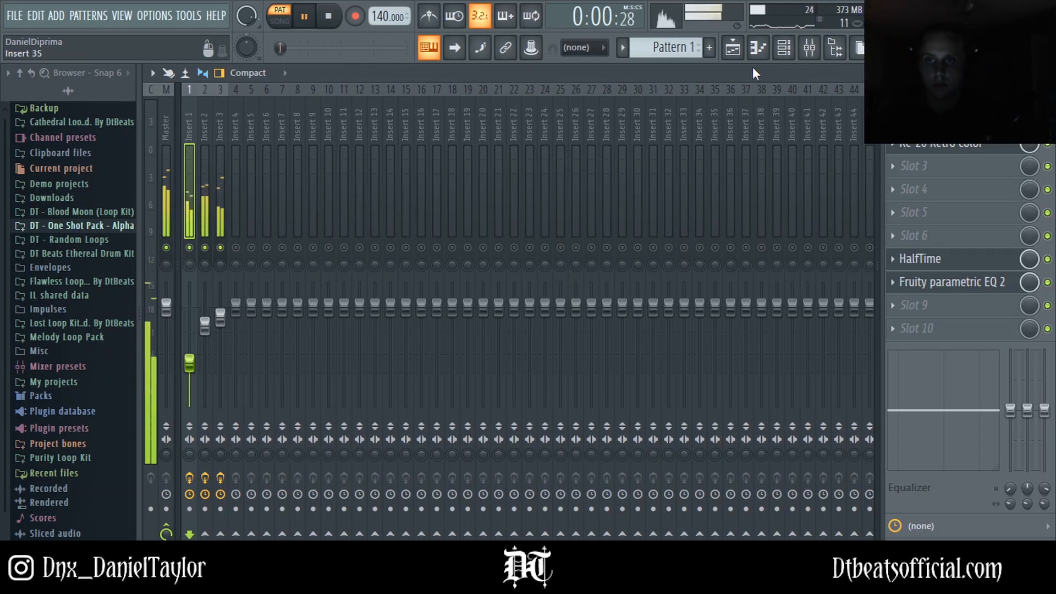
Step: Place Pattern 1 twice on Track 1 of the playlist so it runs from bar 1 to bar 9
{"action": "left_click", "coordinate": [733, 47]}
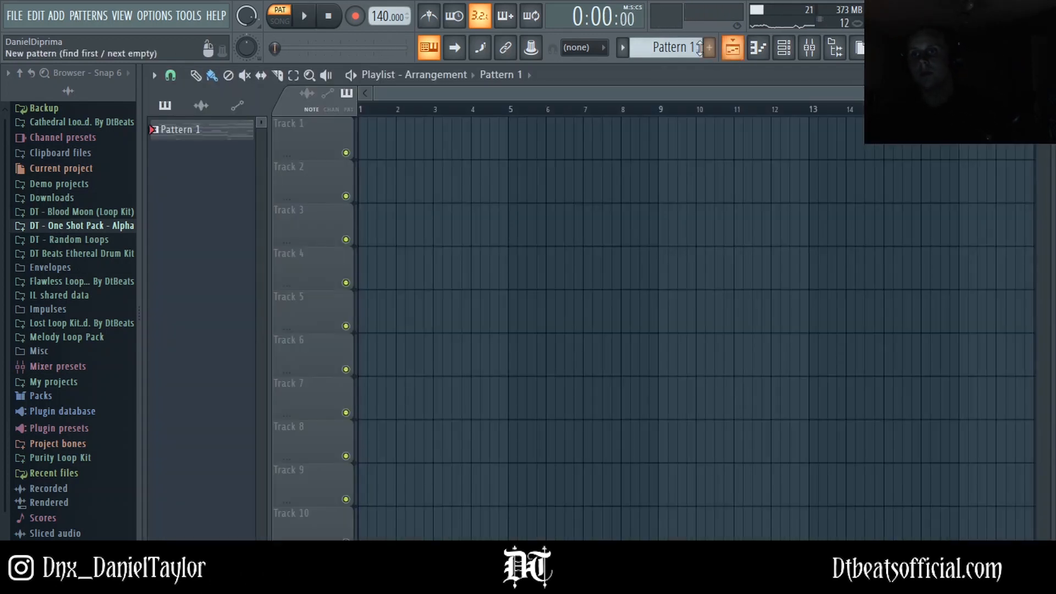
{"action": "left_click", "coordinate": [401, 144]}
{"action": "left_click_drag", "start_coordinate": [457, 134], "coordinate": [420, 135]}
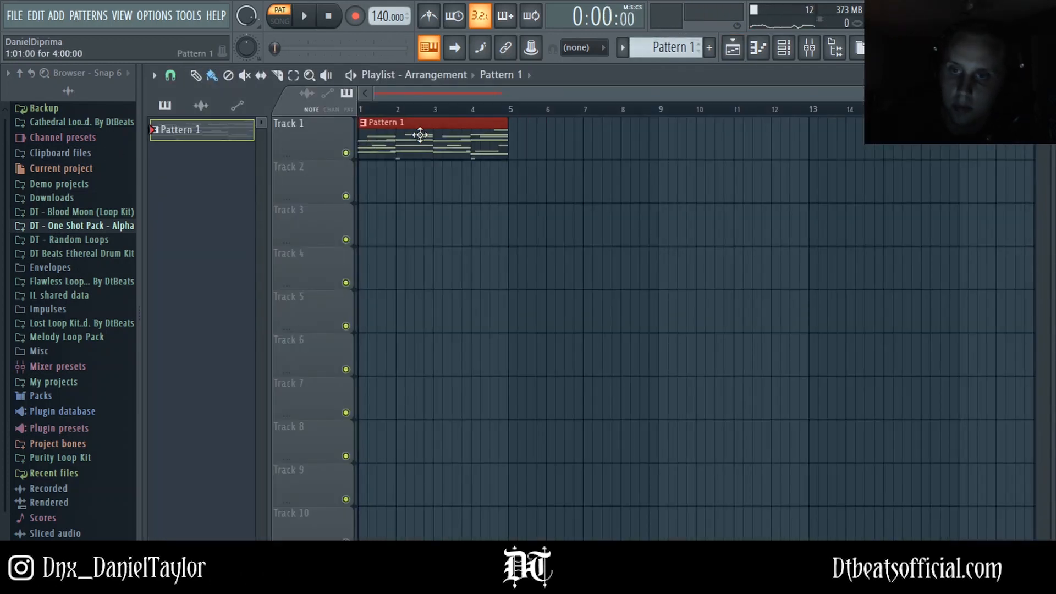
{"action": "left_click", "coordinate": [517, 134]}
{"action": "left_click", "coordinate": [809, 47]}
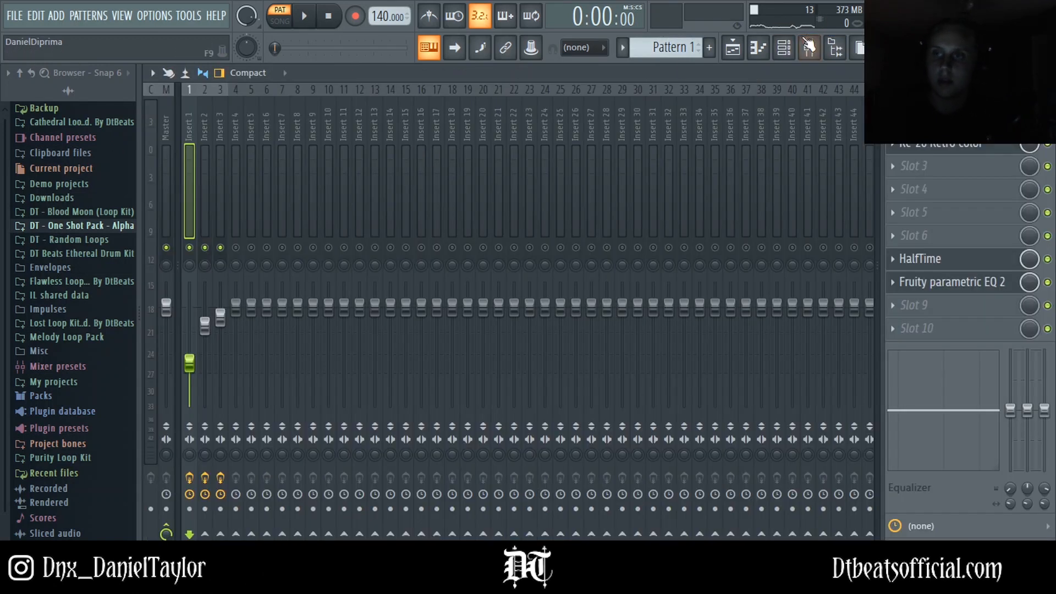
Step: Open the Beam Bell piano roll, select all notes and apply the randomizer to their levels
{"action": "left_click", "coordinate": [784, 47]}
{"action": "left_click", "coordinate": [542, 162]}
{"action": "scroll", "coordinate": [739, 295], "scroll_direction": "up", "scroll_amount": 4}
{"action": "left_click_drag", "start_coordinate": [684, 190], "coordinate": [207, 531]}
{"action": "key", "text": "alt+r"}
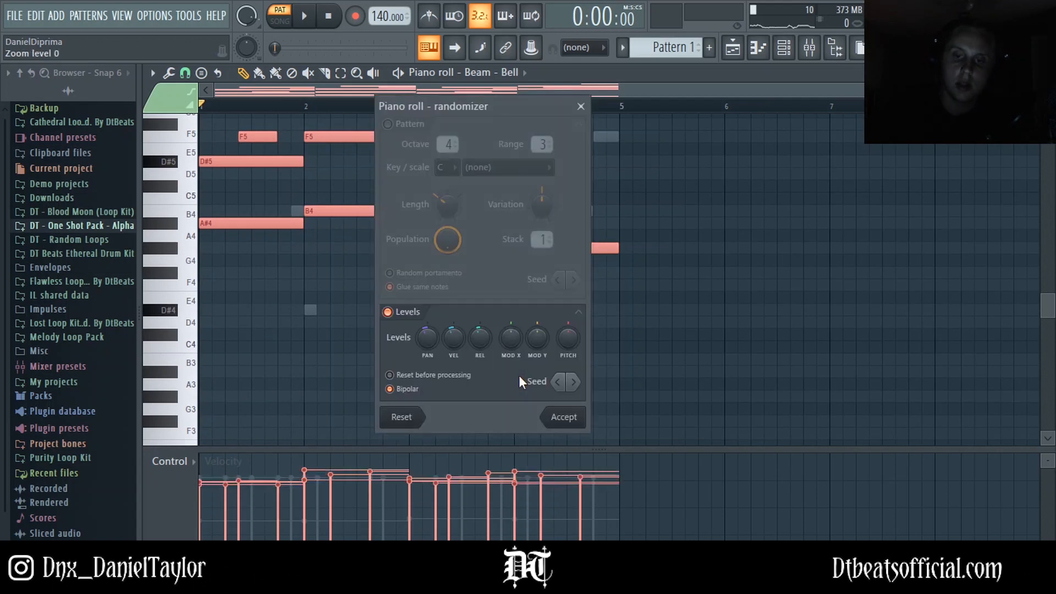
{"action": "left_click", "coordinate": [578, 417]}
Step: Switch to the Molten Bell piano roll, select all its notes and play the pattern
{"action": "left_click", "coordinate": [789, 55]}
{"action": "left_click", "coordinate": [530, 184]}
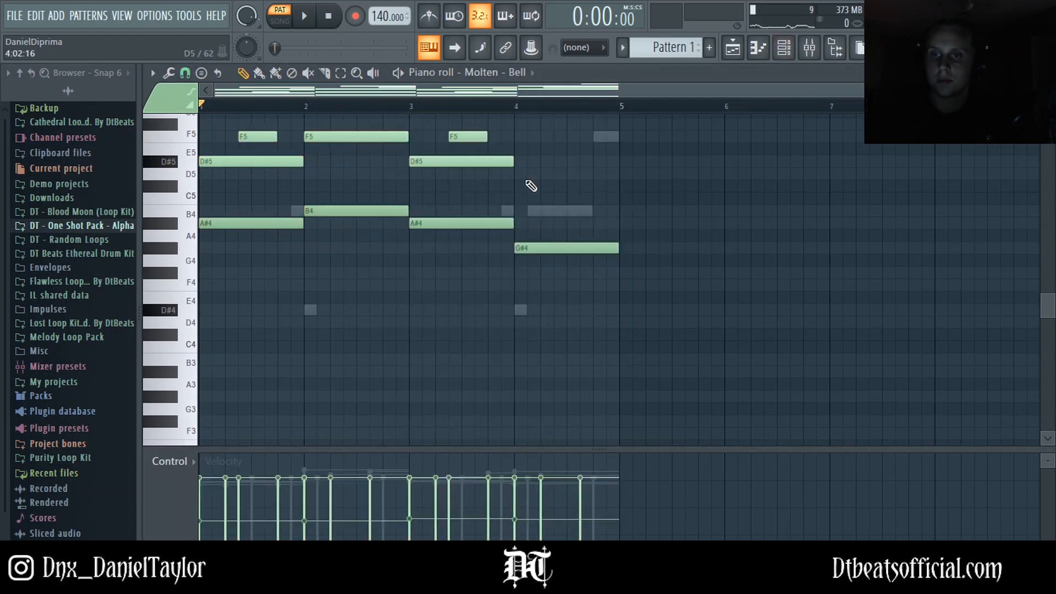
{"action": "scroll", "coordinate": [637, 212], "scroll_direction": "up", "scroll_amount": 6}
{"action": "left_click_drag", "start_coordinate": [663, 161], "coordinate": [202, 478]}
{"action": "key", "text": "space"}
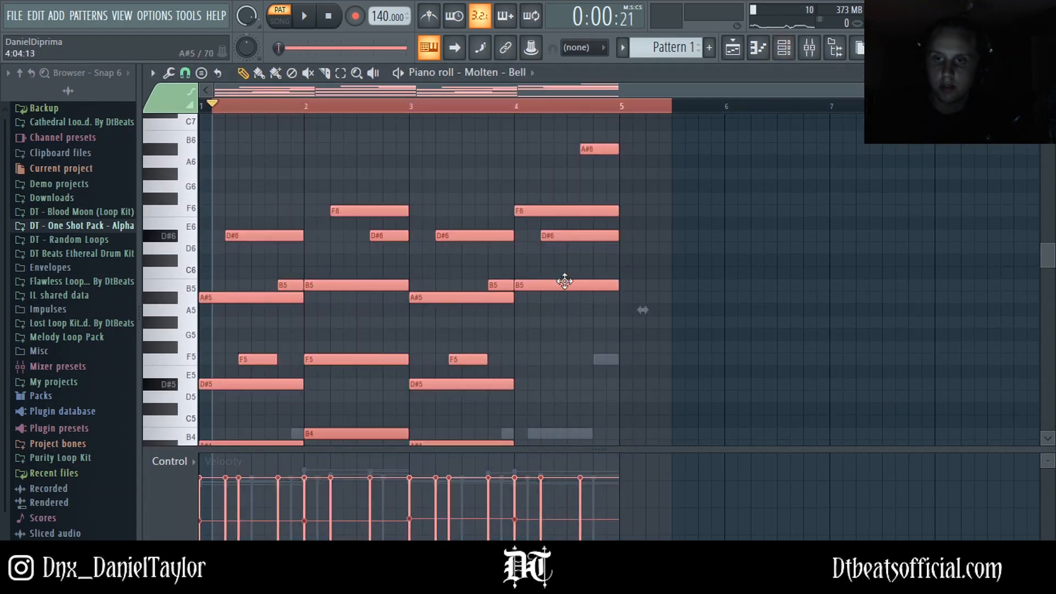
Step: Play the arrangement in song mode from different positions in the playlist
{"action": "key", "text": "F9"}
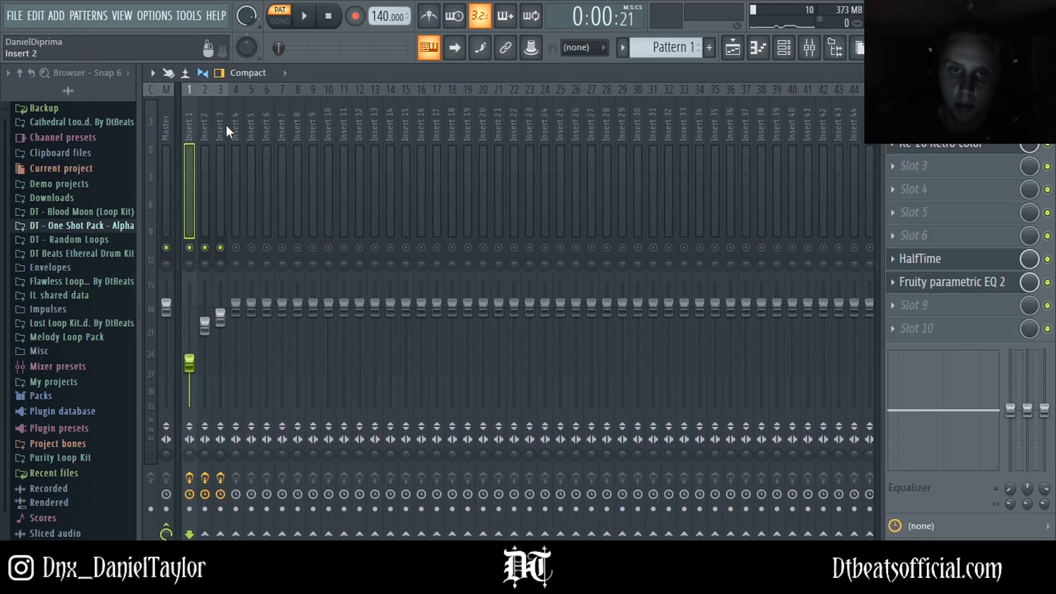
{"action": "left_click", "coordinate": [732, 49]}
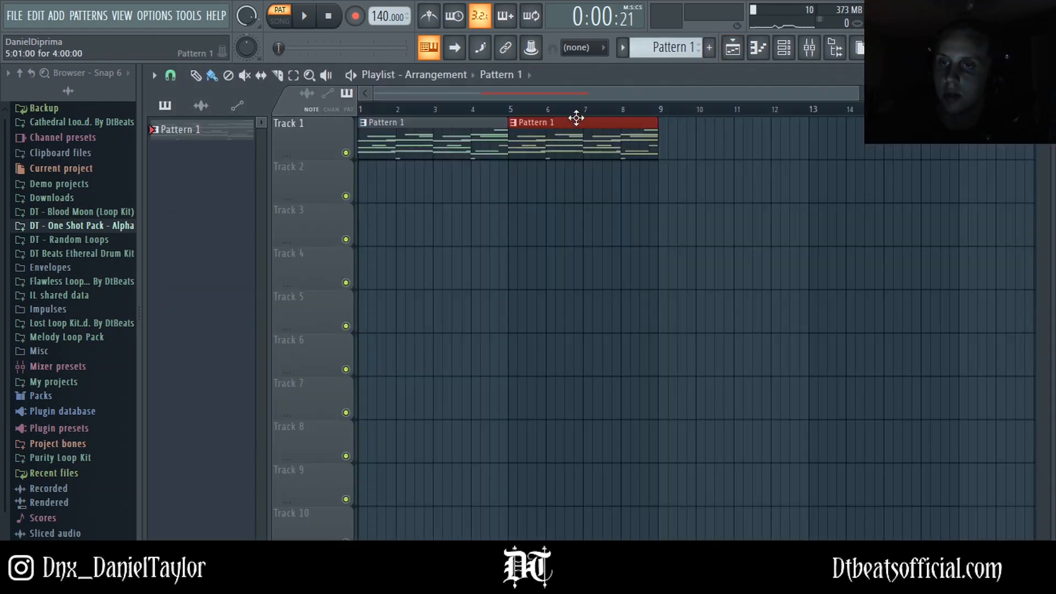
{"action": "mouse_move", "coordinate": [378, 110]}
{"action": "left_mouse_down"}
{"action": "mouse_move", "coordinate": [301, 120]}
{"action": "mouse_move", "coordinate": [406, 121]}
{"action": "mouse_move", "coordinate": [517, 144]}
{"action": "mouse_move", "coordinate": [505, 196]}
{"action": "mouse_move", "coordinate": [455, 239]}
{"action": "mouse_move", "coordinate": [343, 274]}
{"action": "mouse_move", "coordinate": [546, 231]}
{"action": "mouse_move", "coordinate": [438, 217]}
{"action": "left_mouse_up"}
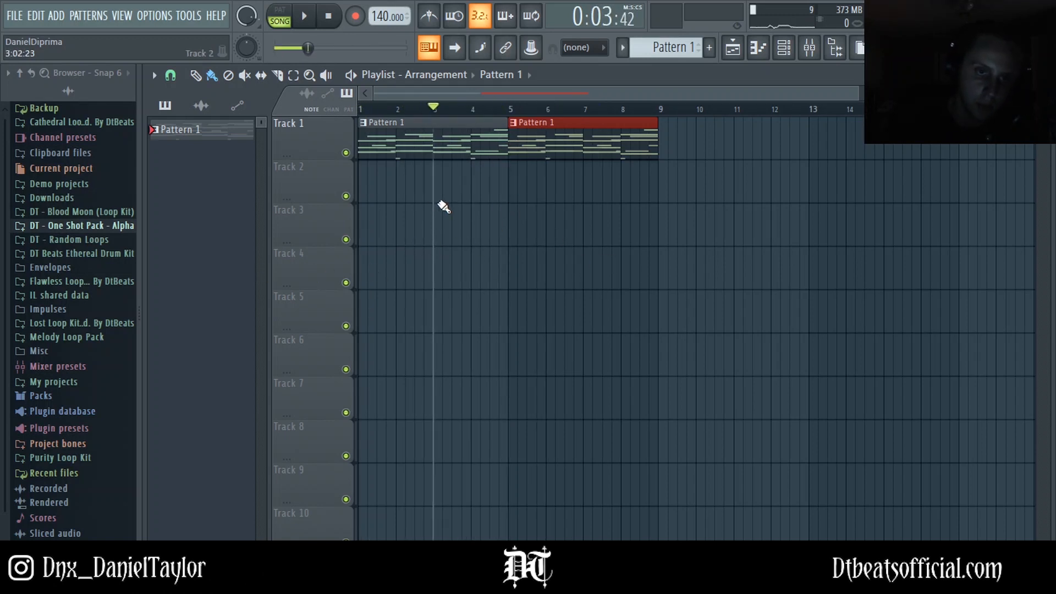
{"action": "left_click_drag", "start_coordinate": [449, 127], "coordinate": [571, 149]}
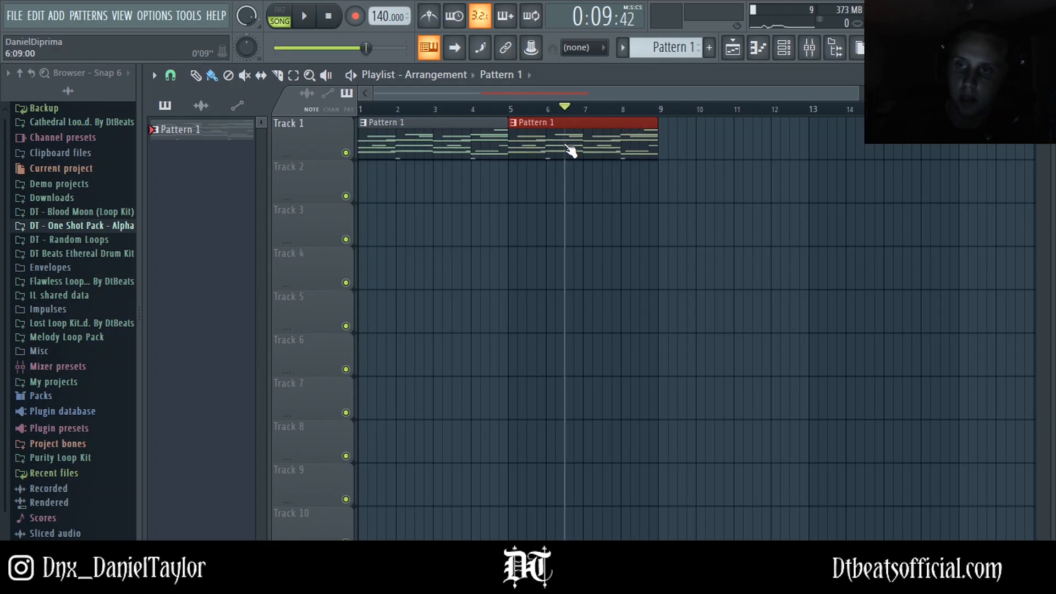
Step: Add Edison to slot 8 of the Master mixer track
{"action": "left_click", "coordinate": [814, 55]}
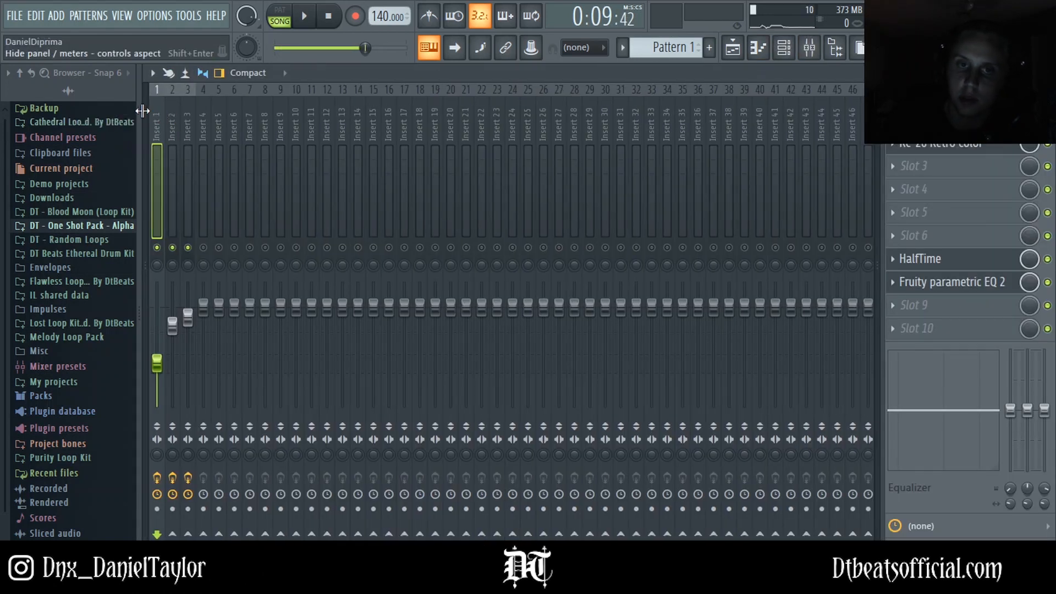
{"action": "left_click", "coordinate": [166, 113]}
{"action": "left_click", "coordinate": [910, 281]}
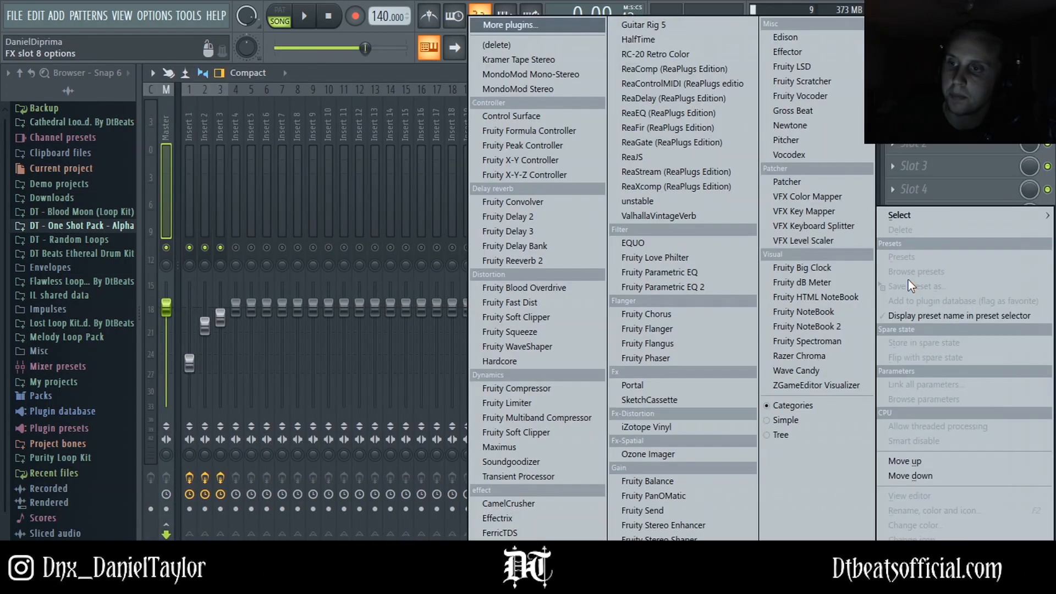
{"action": "left_click", "coordinate": [785, 40]}
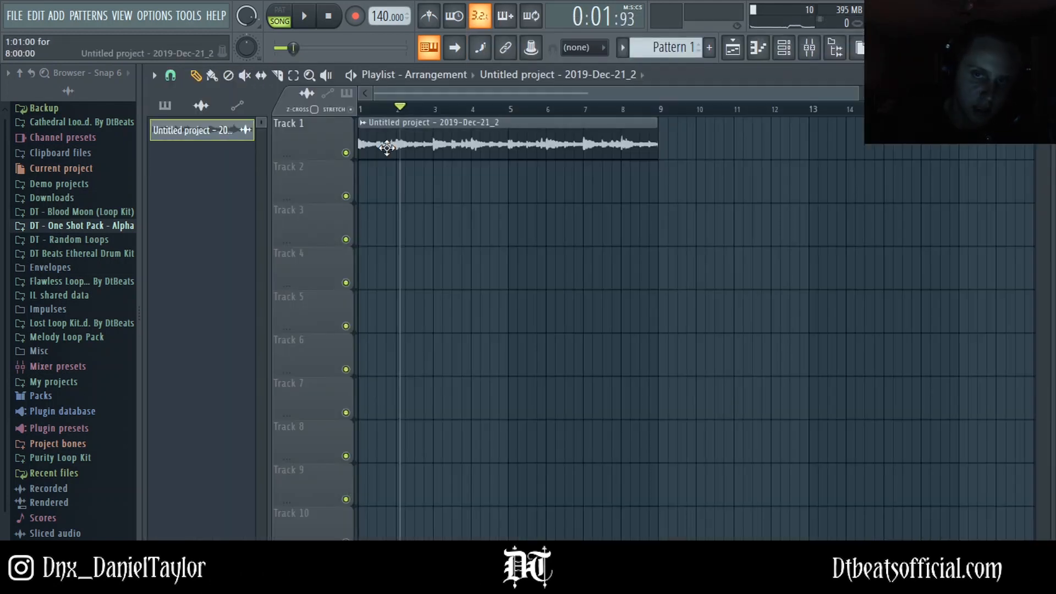
Step: Open the recorded audio clip's settings, enable Normalize and set the time stretching mode to Auto
{"action": "double_click", "coordinate": [384, 144]}
{"action": "left_click", "coordinate": [471, 386]}
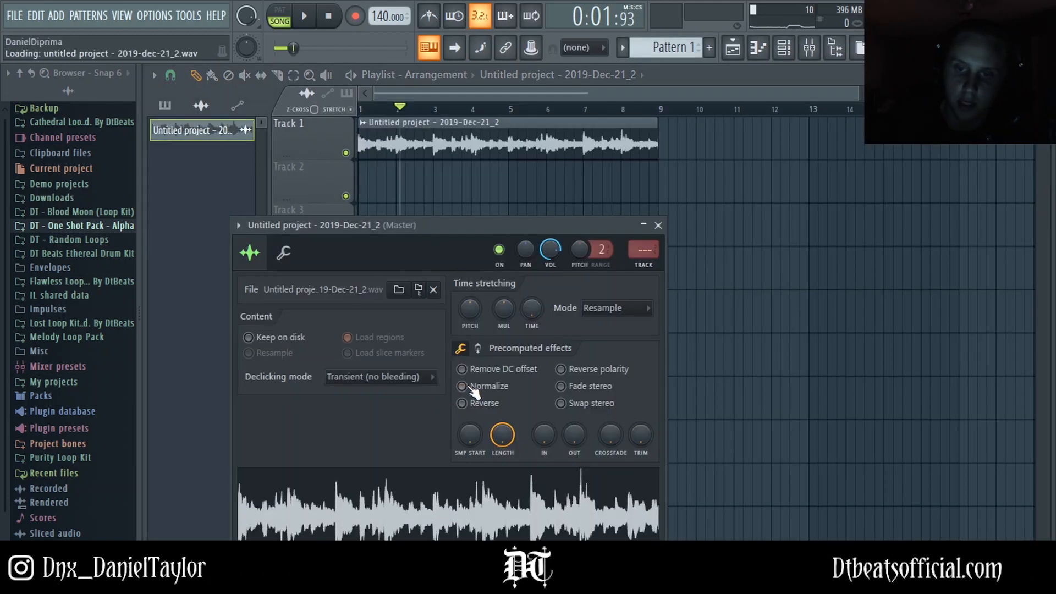
{"action": "left_click_drag", "start_coordinate": [480, 231], "coordinate": [545, 144]}
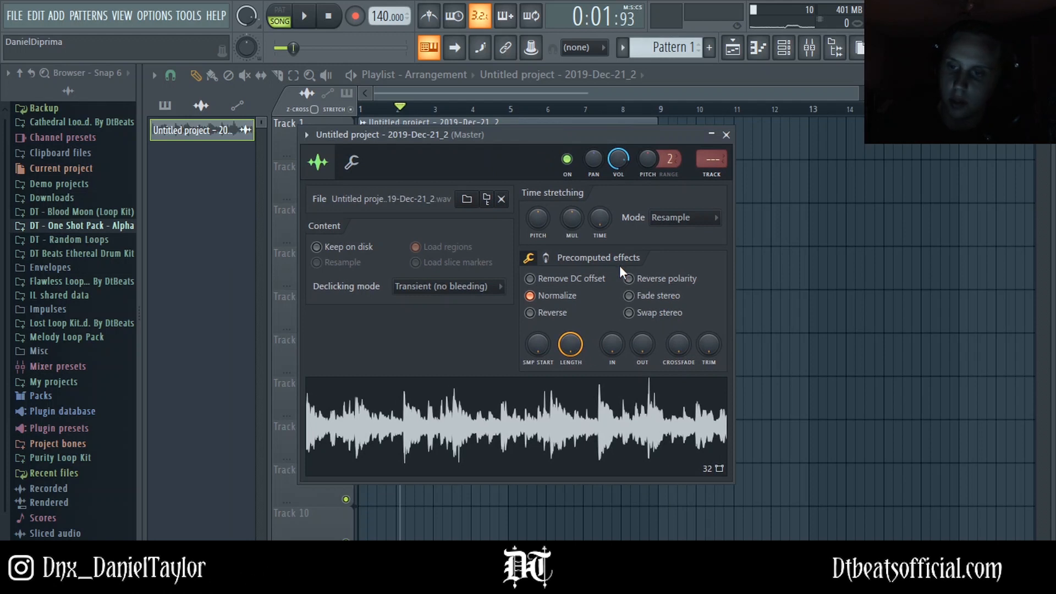
{"action": "left_click", "coordinate": [668, 217]}
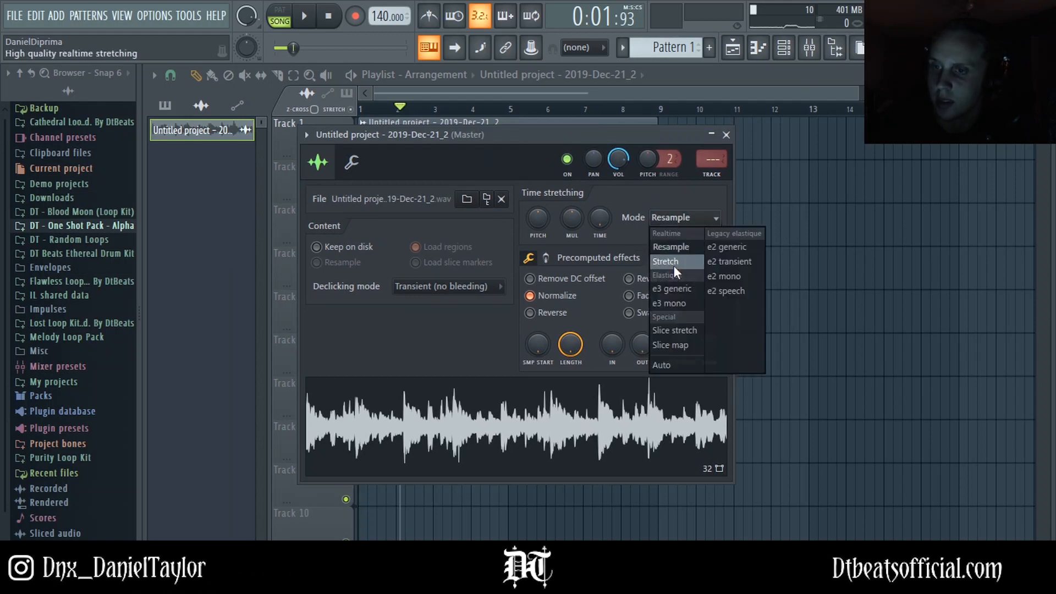
{"action": "left_click", "coordinate": [677, 364]}
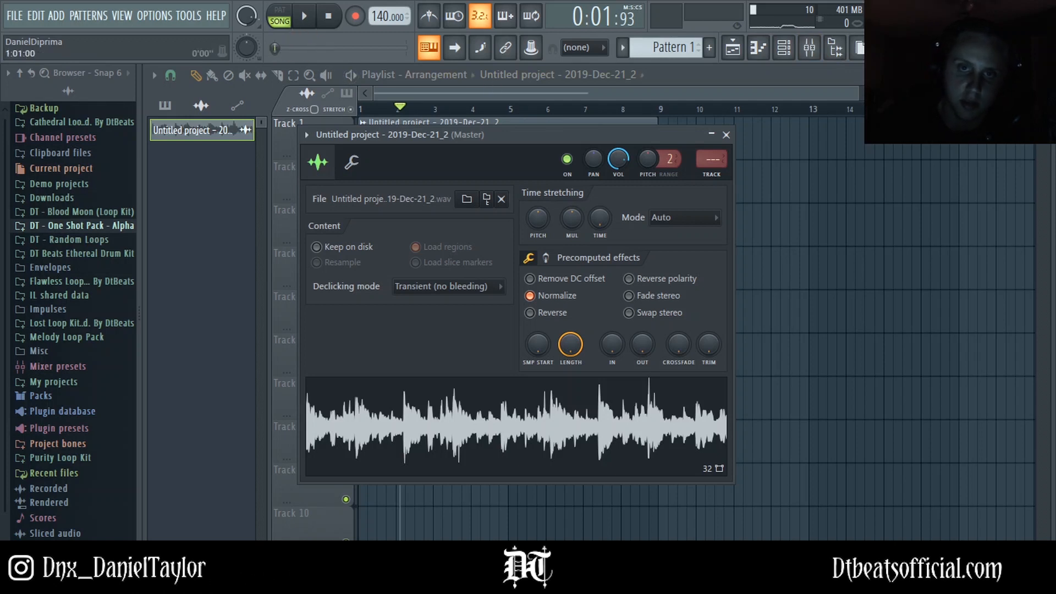
Step: Play and stop the song to listen to the audio clip
{"action": "left_click", "coordinate": [302, 20]}
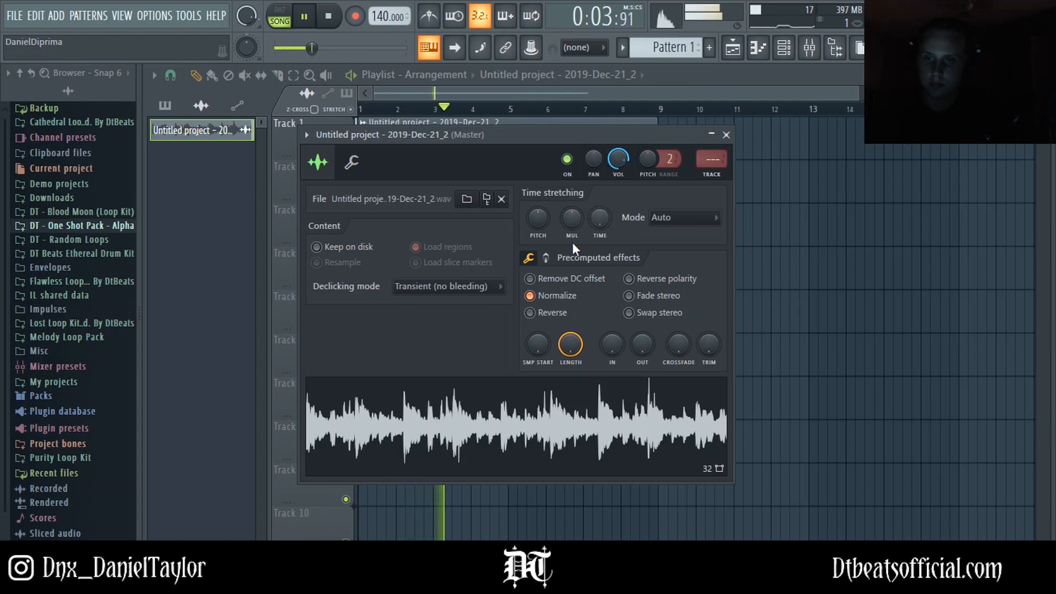
{"action": "key", "text": "space"}
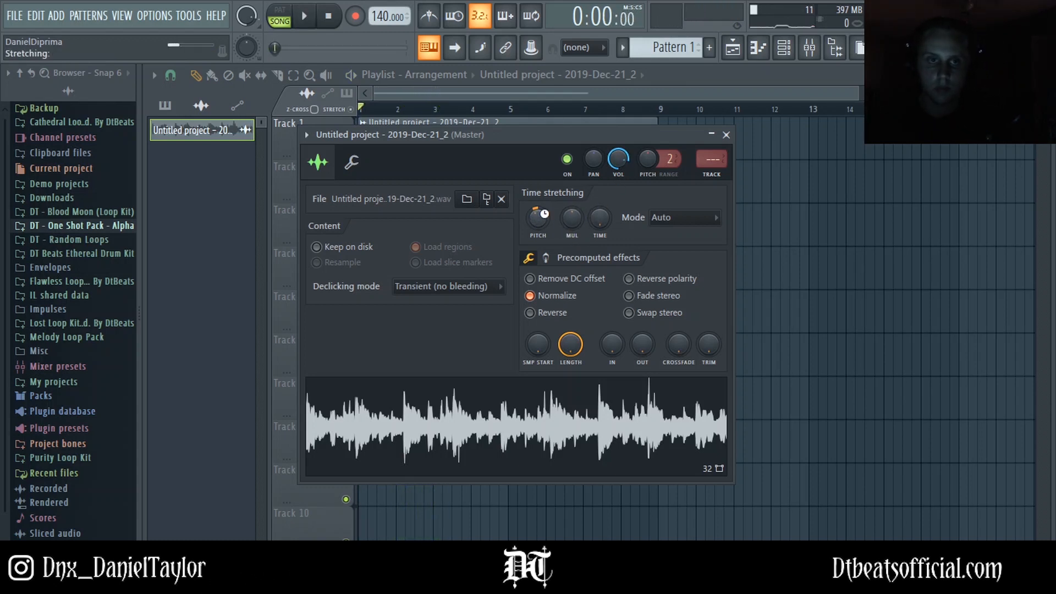
{"action": "key", "text": "space"}
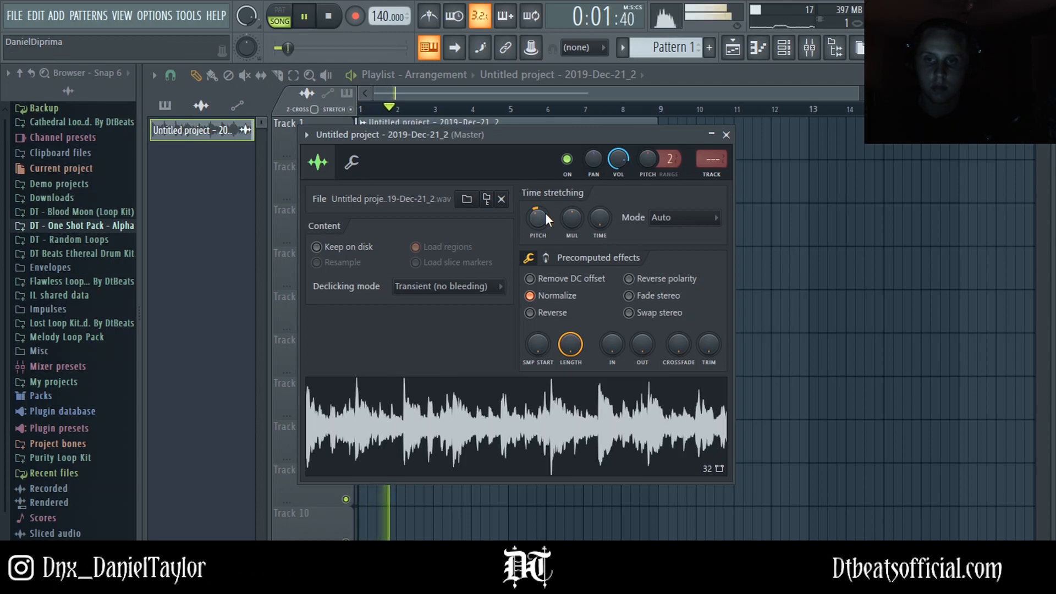
{"action": "key", "text": "space"}
Step: Try raising the clip's pitch to +200 cents, listen, and return the pitch knob to zero
{"action": "left_click_drag", "start_coordinate": [543, 215], "coordinate": [543, 201]}
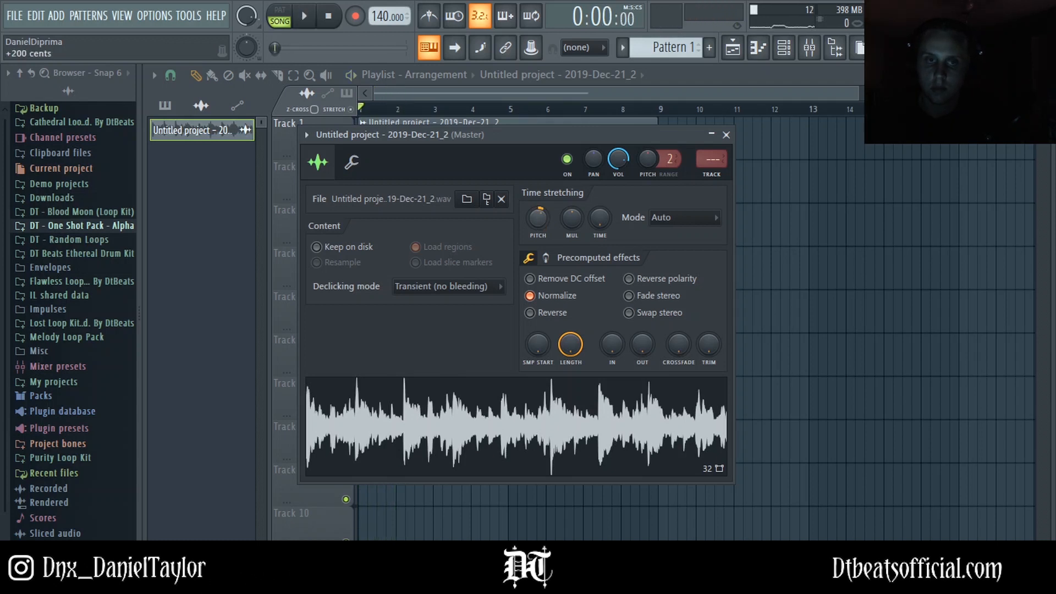
{"action": "key", "text": "space"}
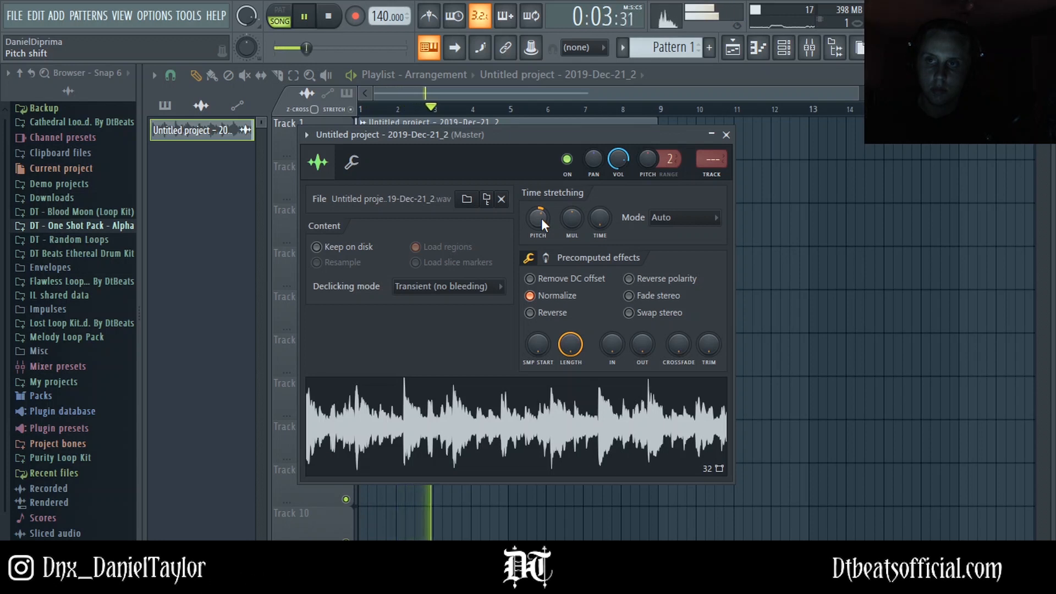
{"action": "key", "text": "space"}
{"action": "left_click_drag", "start_coordinate": [539, 216], "coordinate": [539, 218]}
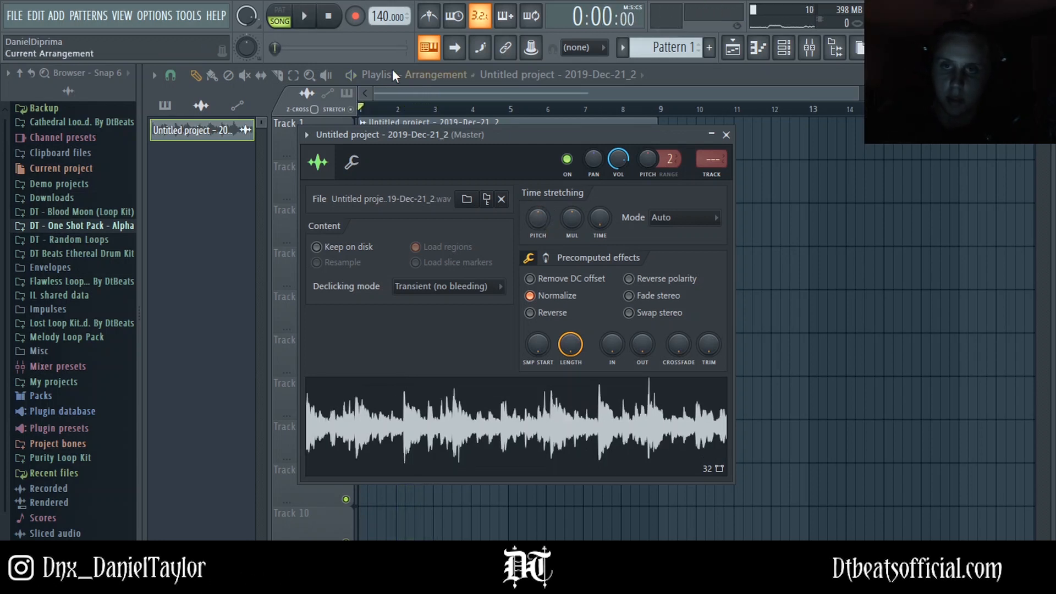
Step: Play the song and delete Edison from the Master's slot 8
{"action": "key", "text": "space"}
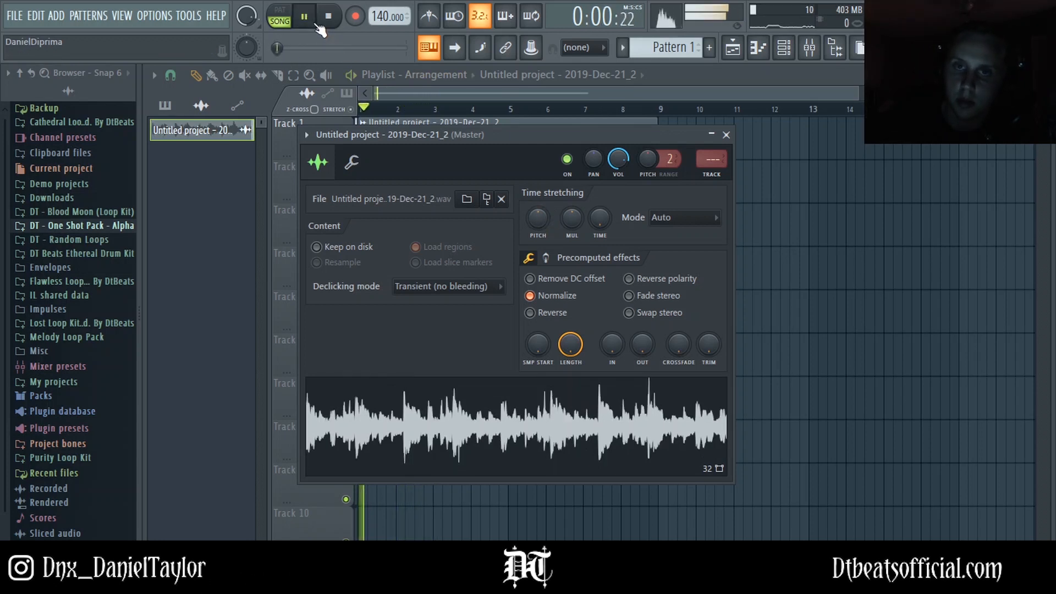
{"action": "left_click", "coordinate": [809, 55]}
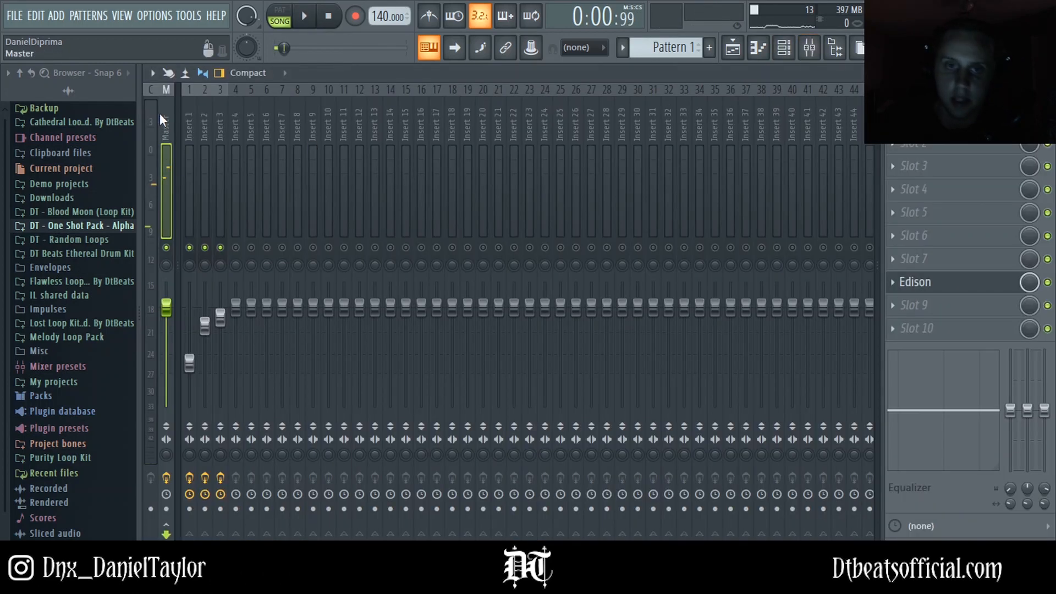
{"action": "left_click", "coordinate": [895, 284]}
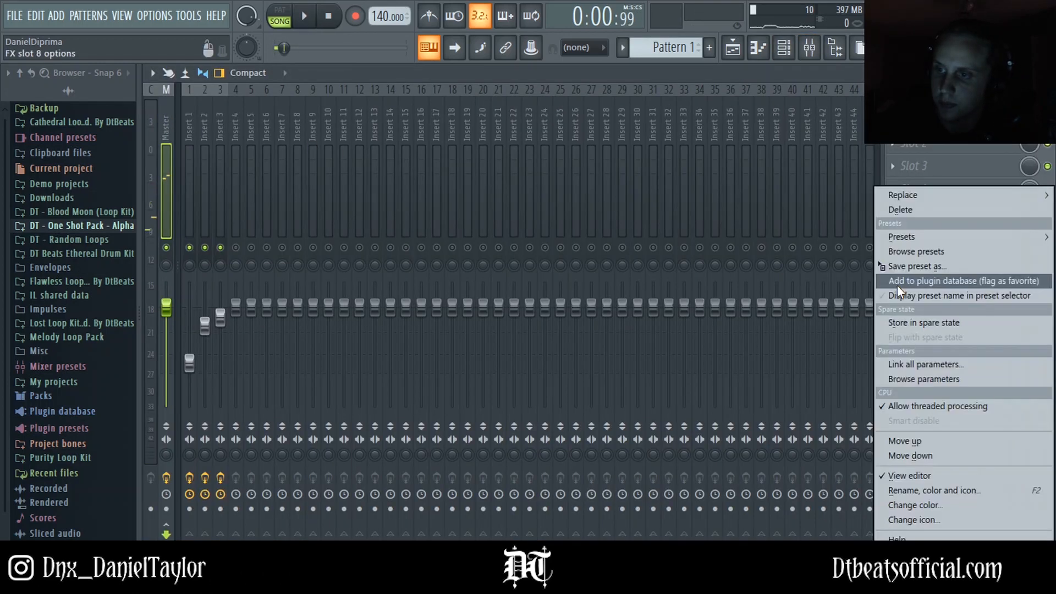
{"action": "left_click", "coordinate": [886, 209]}
Step: Add Fruity Parametric EQ 2 to the Master's first slot and cut the low end with band 1
{"action": "left_click", "coordinate": [902, 119]}
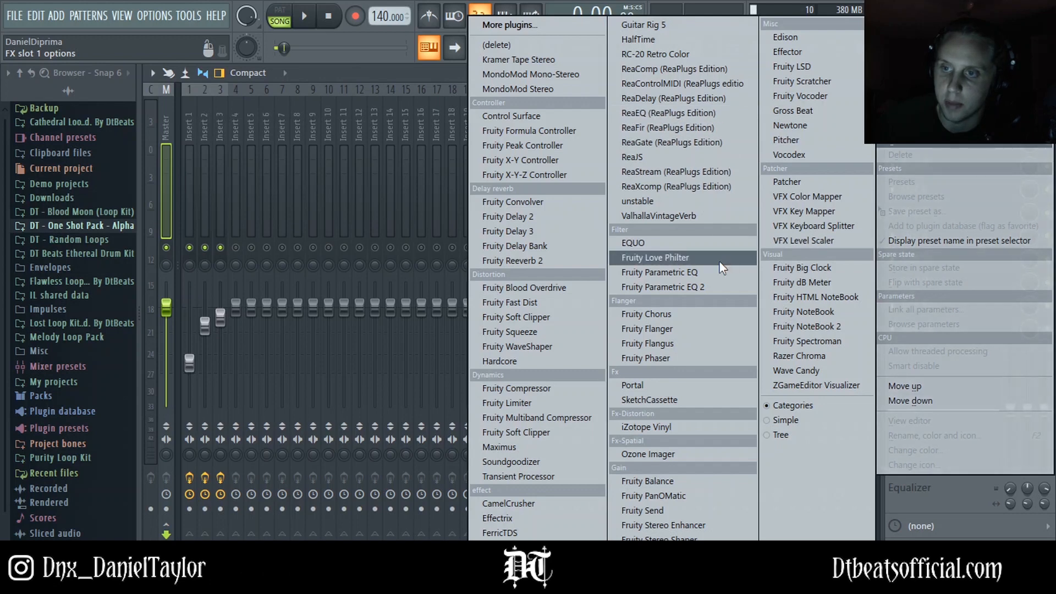
{"action": "left_click", "coordinate": [621, 313]}
{"action": "left_click_drag", "start_coordinate": [264, 308], "coordinate": [289, 378]}
{"action": "key", "text": "space"}
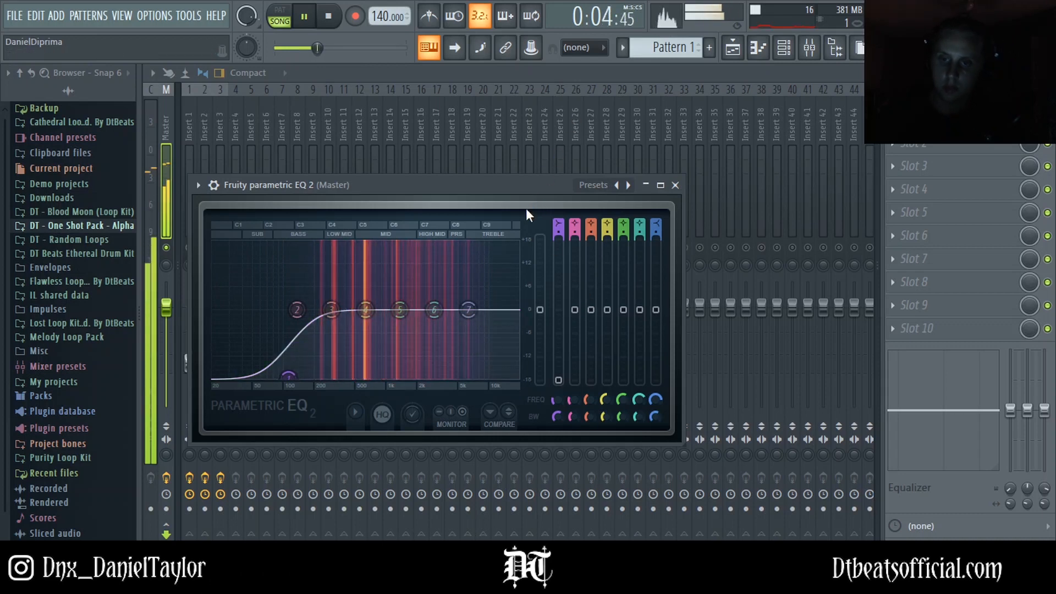
{"action": "key", "text": "space"}
Step: Add SketchCassette to the Master's slot 4
{"action": "left_click", "coordinate": [927, 191]}
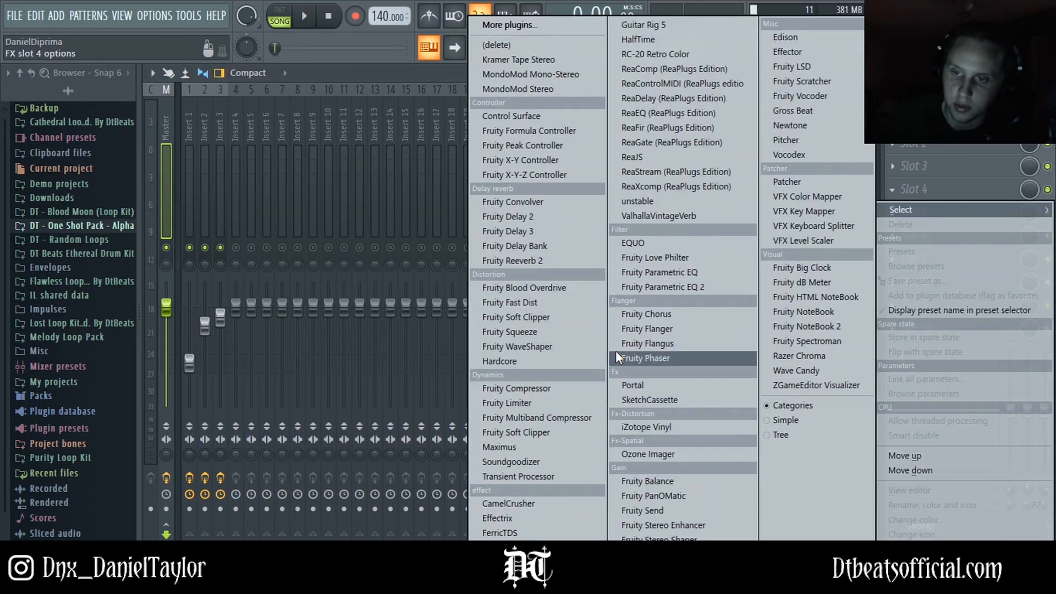
{"action": "left_click", "coordinate": [655, 401]}
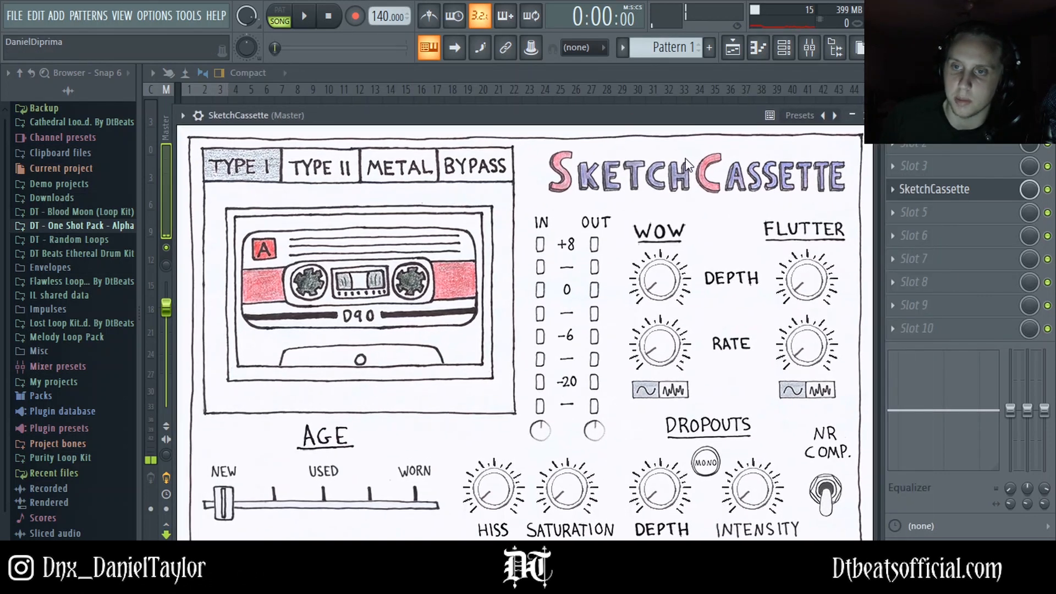
{"action": "left_click_drag", "start_coordinate": [555, 115], "coordinate": [568, 108]}
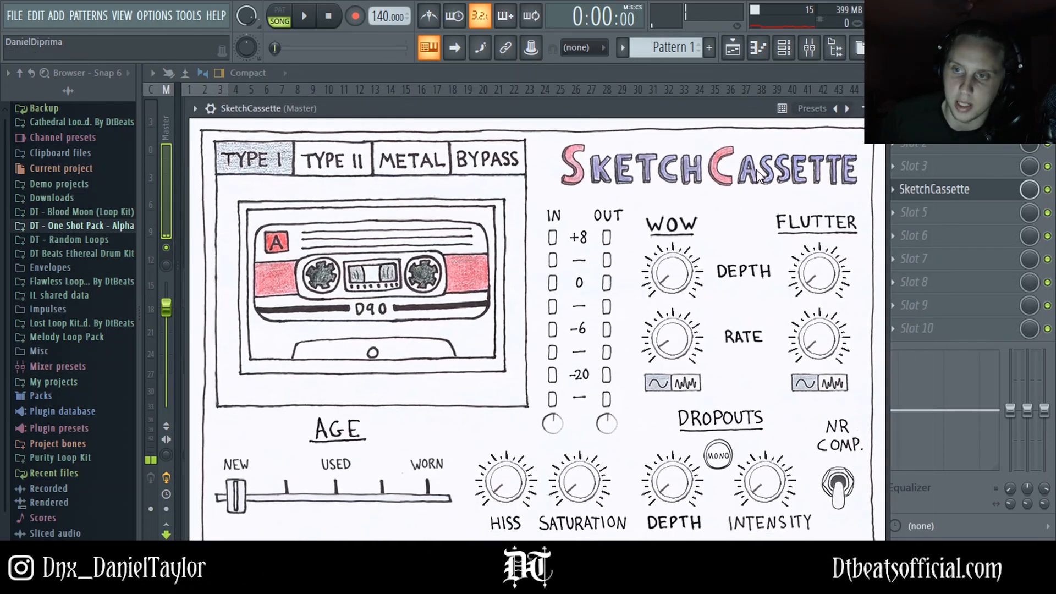
Step: Audition SketchCassette's tape types during playback, lowering the Master volume slightly, and set the tape type to Type II
{"action": "left_click", "coordinate": [356, 161]}
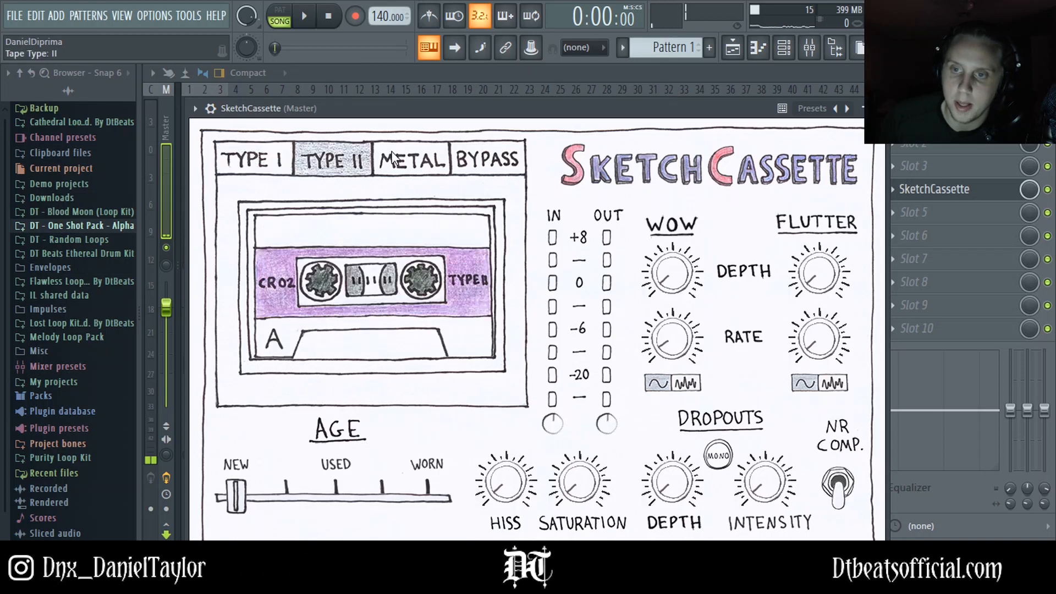
{"action": "left_click", "coordinate": [282, 164]}
{"action": "key", "text": "space"}
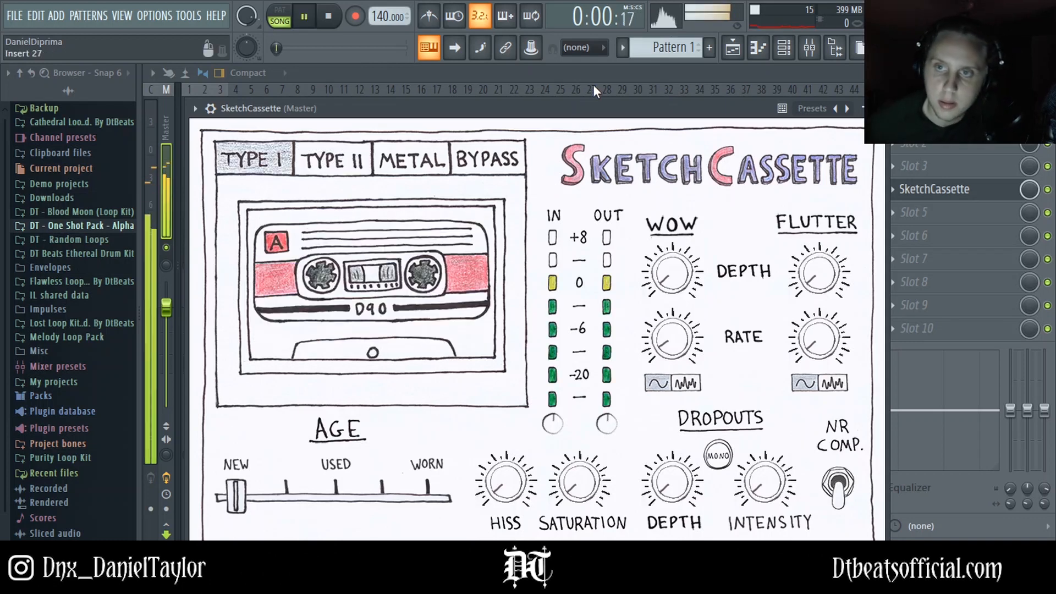
{"action": "key", "text": "Escape"}
{"action": "left_click_drag", "start_coordinate": [166, 307], "coordinate": [166, 324]}
{"action": "left_click", "coordinate": [917, 193]}
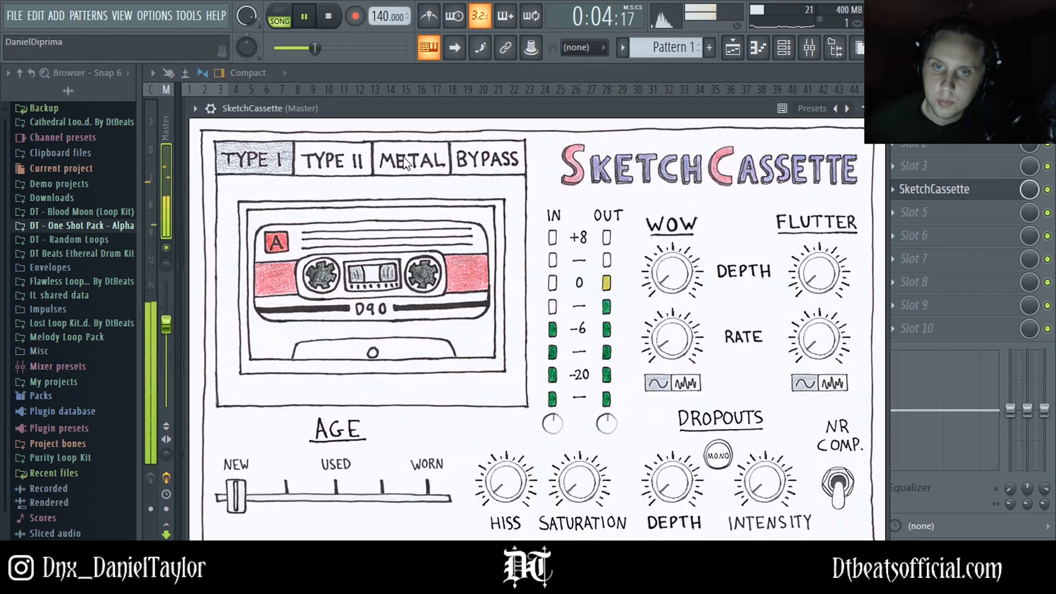
{"action": "left_click", "coordinate": [364, 161]}
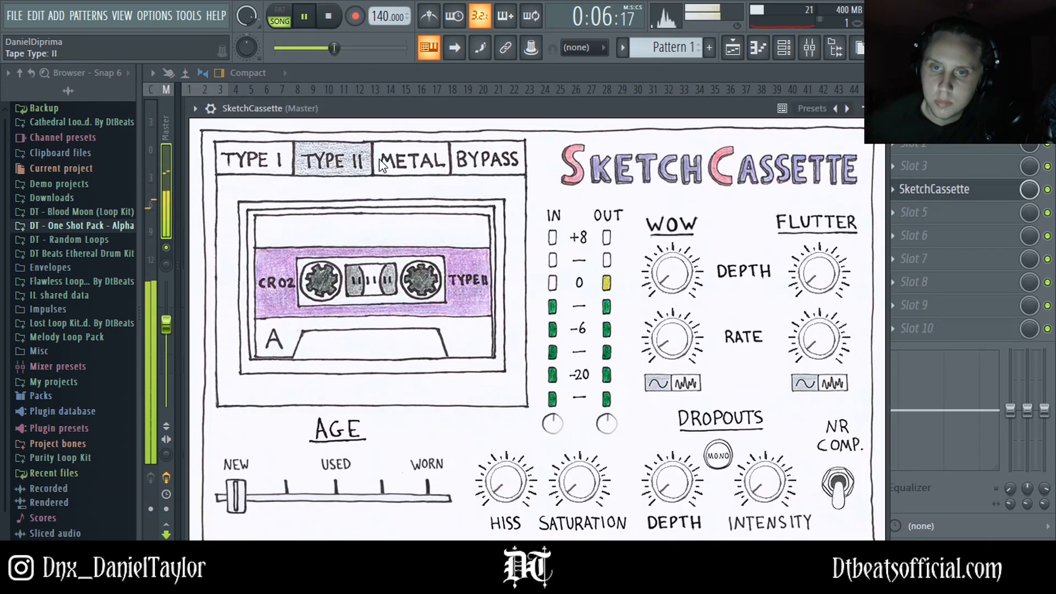
{"action": "mouse_move", "coordinate": [236, 498]}
{"action": "left_mouse_down"}
{"action": "mouse_move", "coordinate": [333, 501]}
{"action": "mouse_move", "coordinate": [235, 498]}
{"action": "left_mouse_up"}
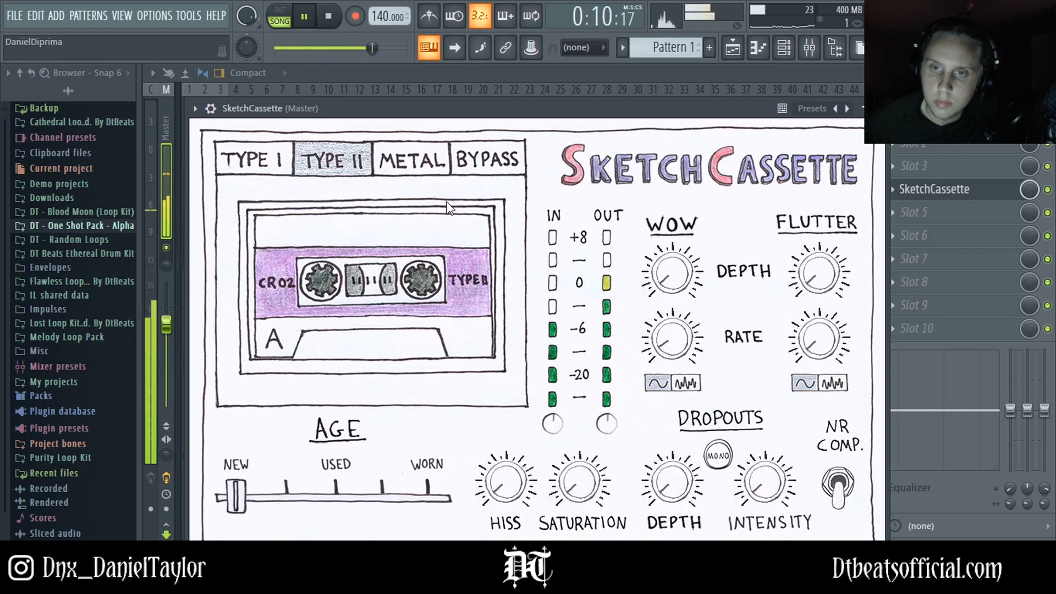
Step: Browse the mixer's Insert 1 and Master tracks while the song plays, then stop playback
{"action": "left_click", "coordinate": [560, 78]}
{"action": "left_click", "coordinate": [189, 359]}
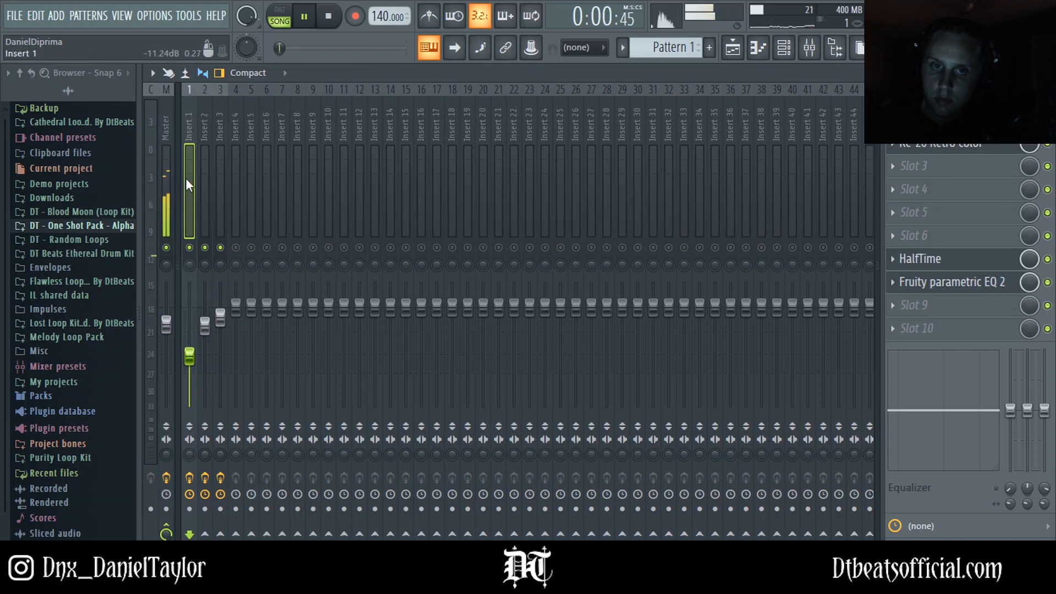
{"action": "left_click", "coordinate": [170, 127]}
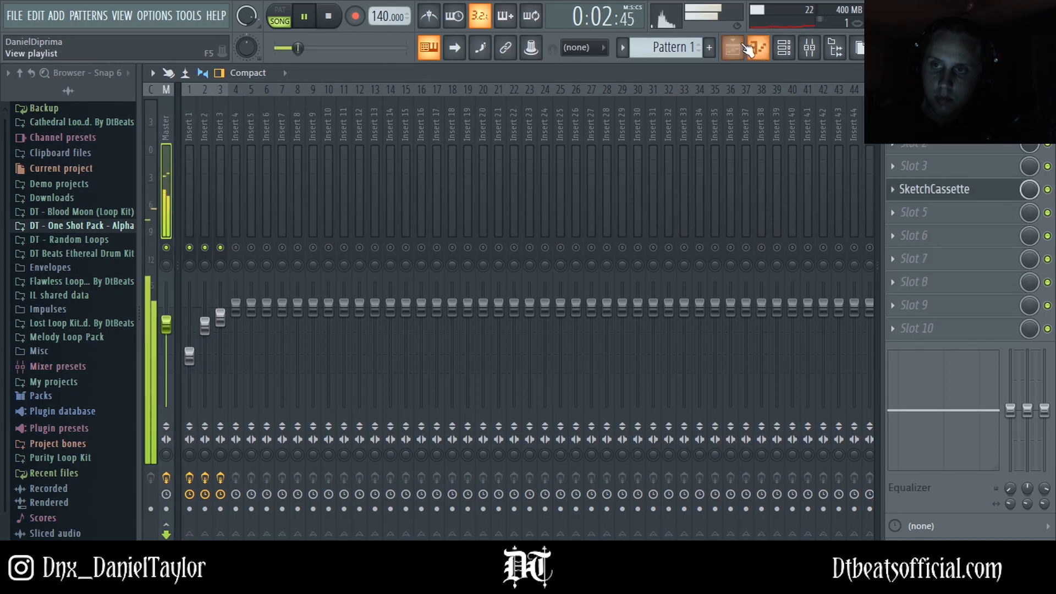
{"action": "left_click", "coordinate": [784, 47]}
{"action": "left_click", "coordinate": [807, 50]}
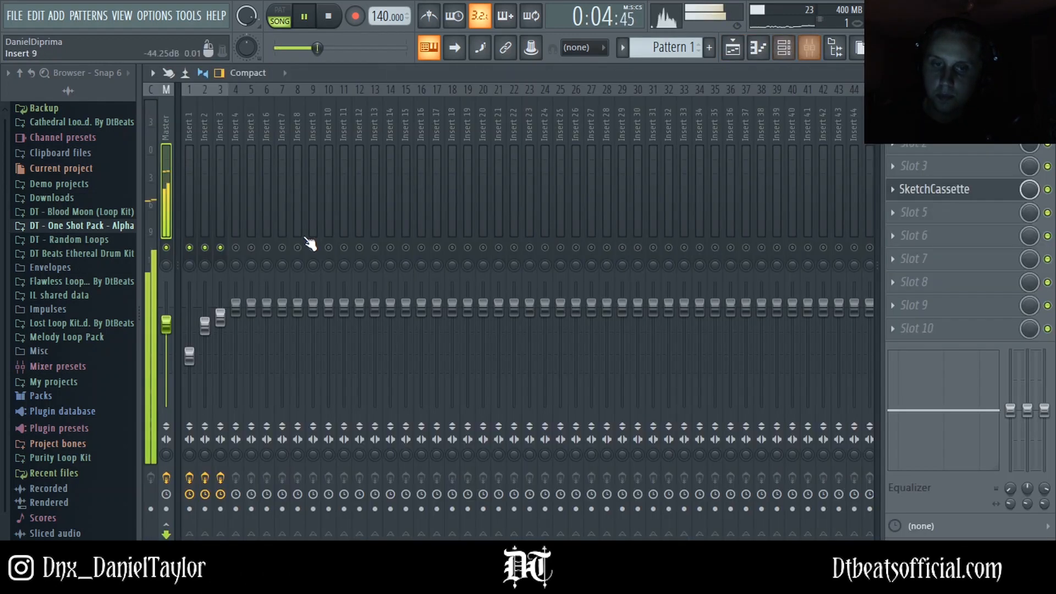
{"action": "key", "text": "space"}
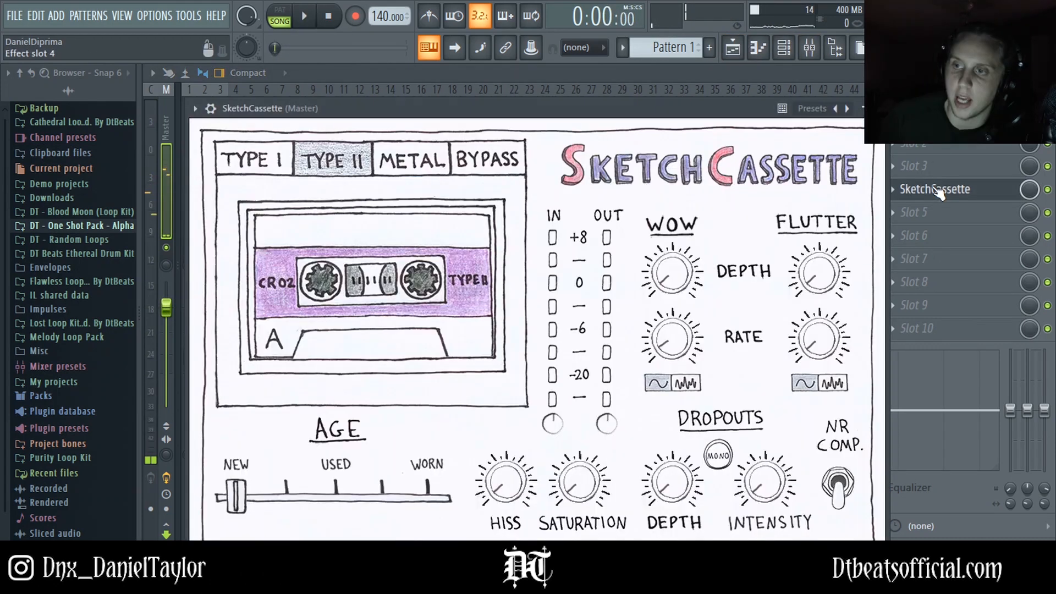
Step: Reopen SketchCassette on the Master, reposition its window, and briefly show and hide the channel rack
{"action": "left_click", "coordinate": [938, 189]}
{"action": "mouse_move", "coordinate": [678, 118]}
{"action": "left_mouse_down"}
{"action": "mouse_move", "coordinate": [697, 84]}
{"action": "mouse_move", "coordinate": [710, 81]}
{"action": "mouse_move", "coordinate": [727, 126]}
{"action": "left_mouse_up"}
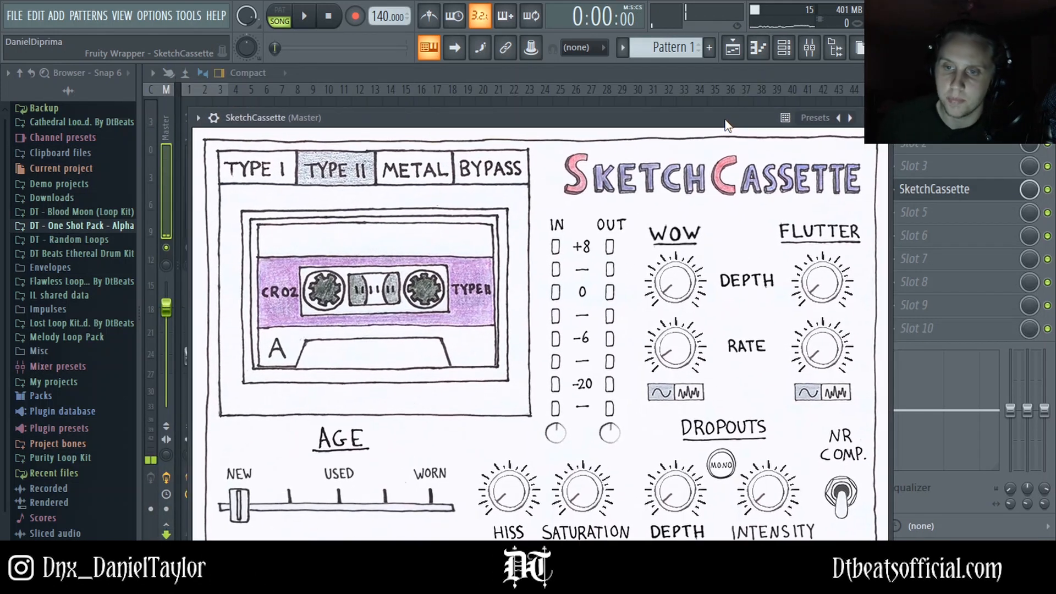
{"action": "mouse_move", "coordinate": [600, 122]}
{"action": "left_mouse_down"}
{"action": "mouse_move", "coordinate": [560, 103]}
{"action": "mouse_move", "coordinate": [554, 80]}
{"action": "left_mouse_up"}
{"action": "left_click", "coordinate": [746, 45]}
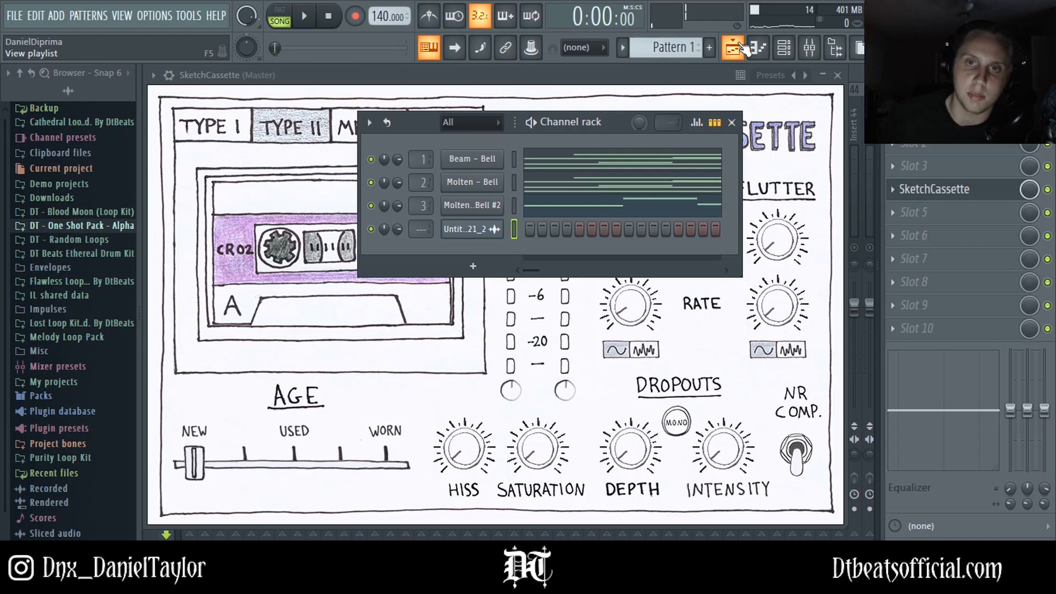
{"action": "left_click", "coordinate": [786, 58]}
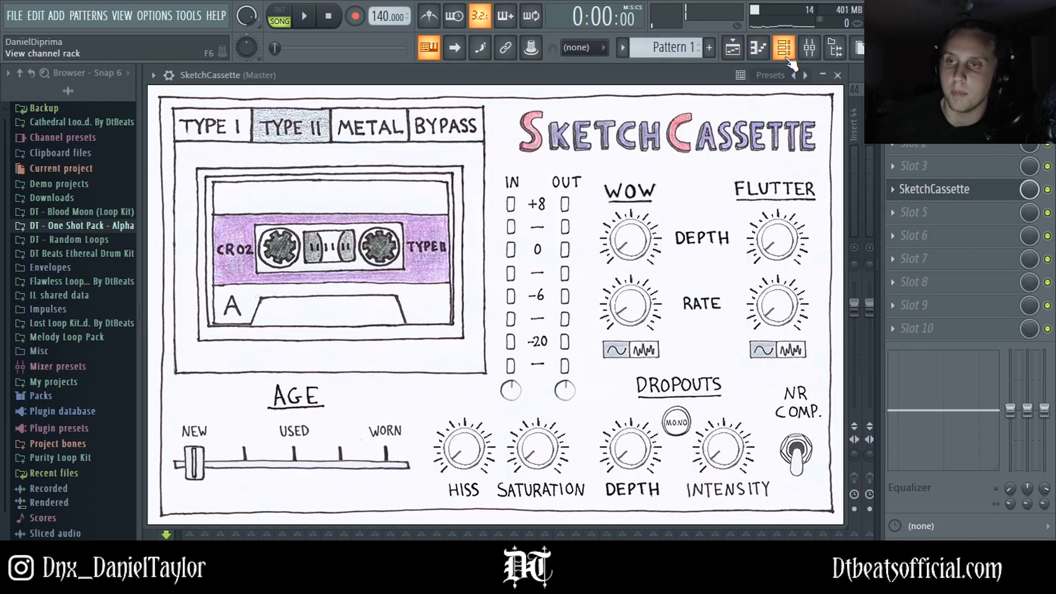